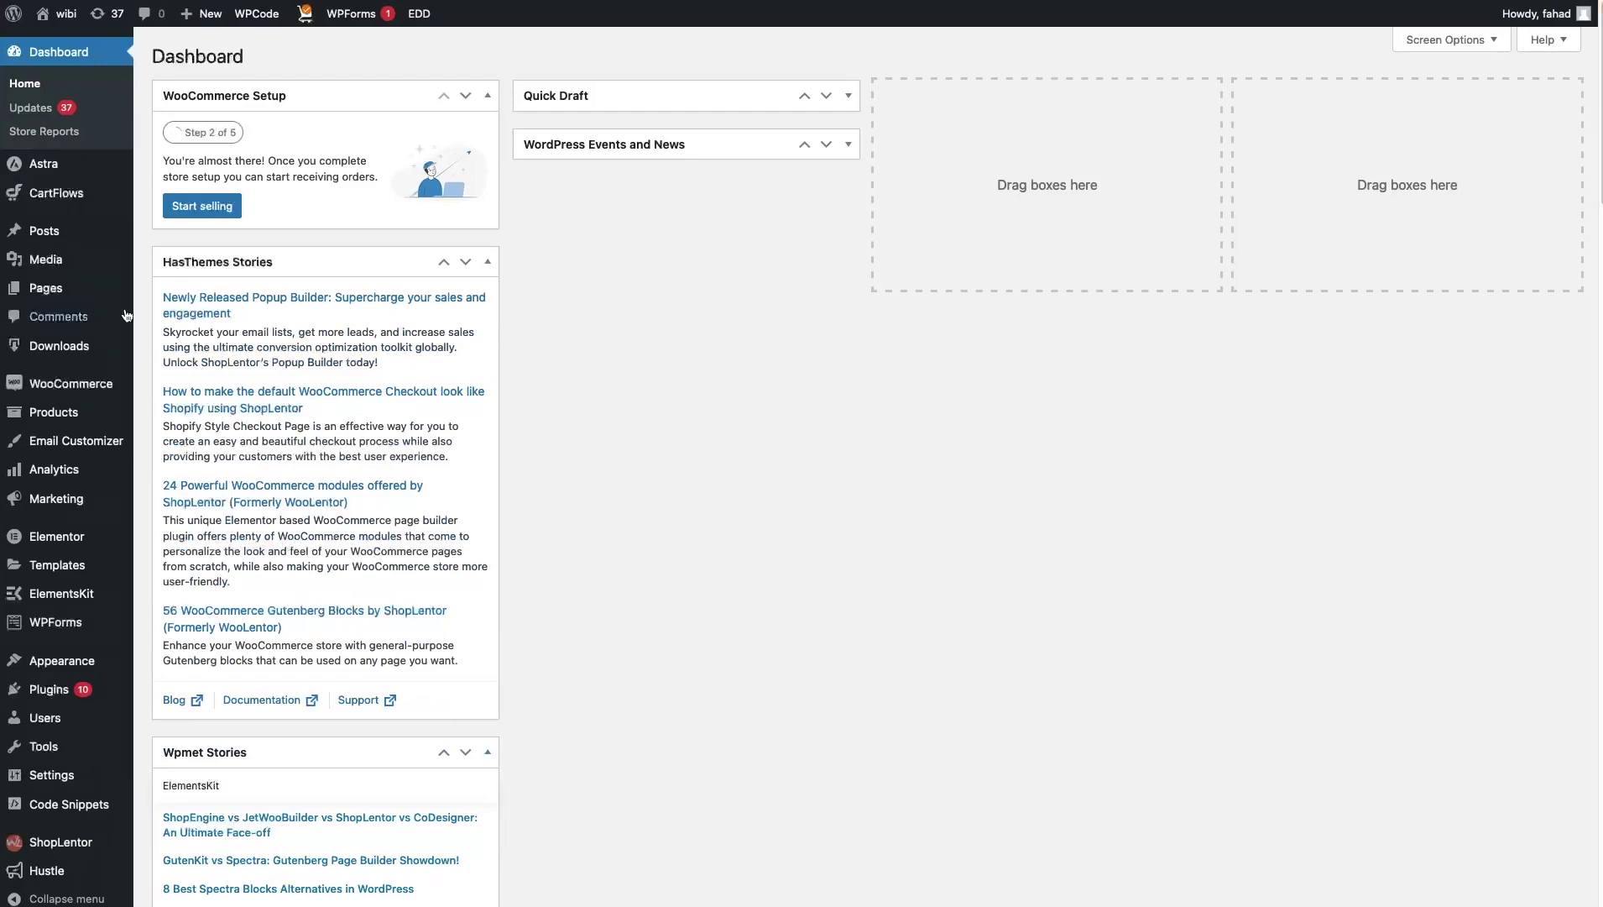
Reveal the Posts flyout submenu in the dashboard sidebar.
{"action": "mouse_move", "coordinate": [102, 236]}
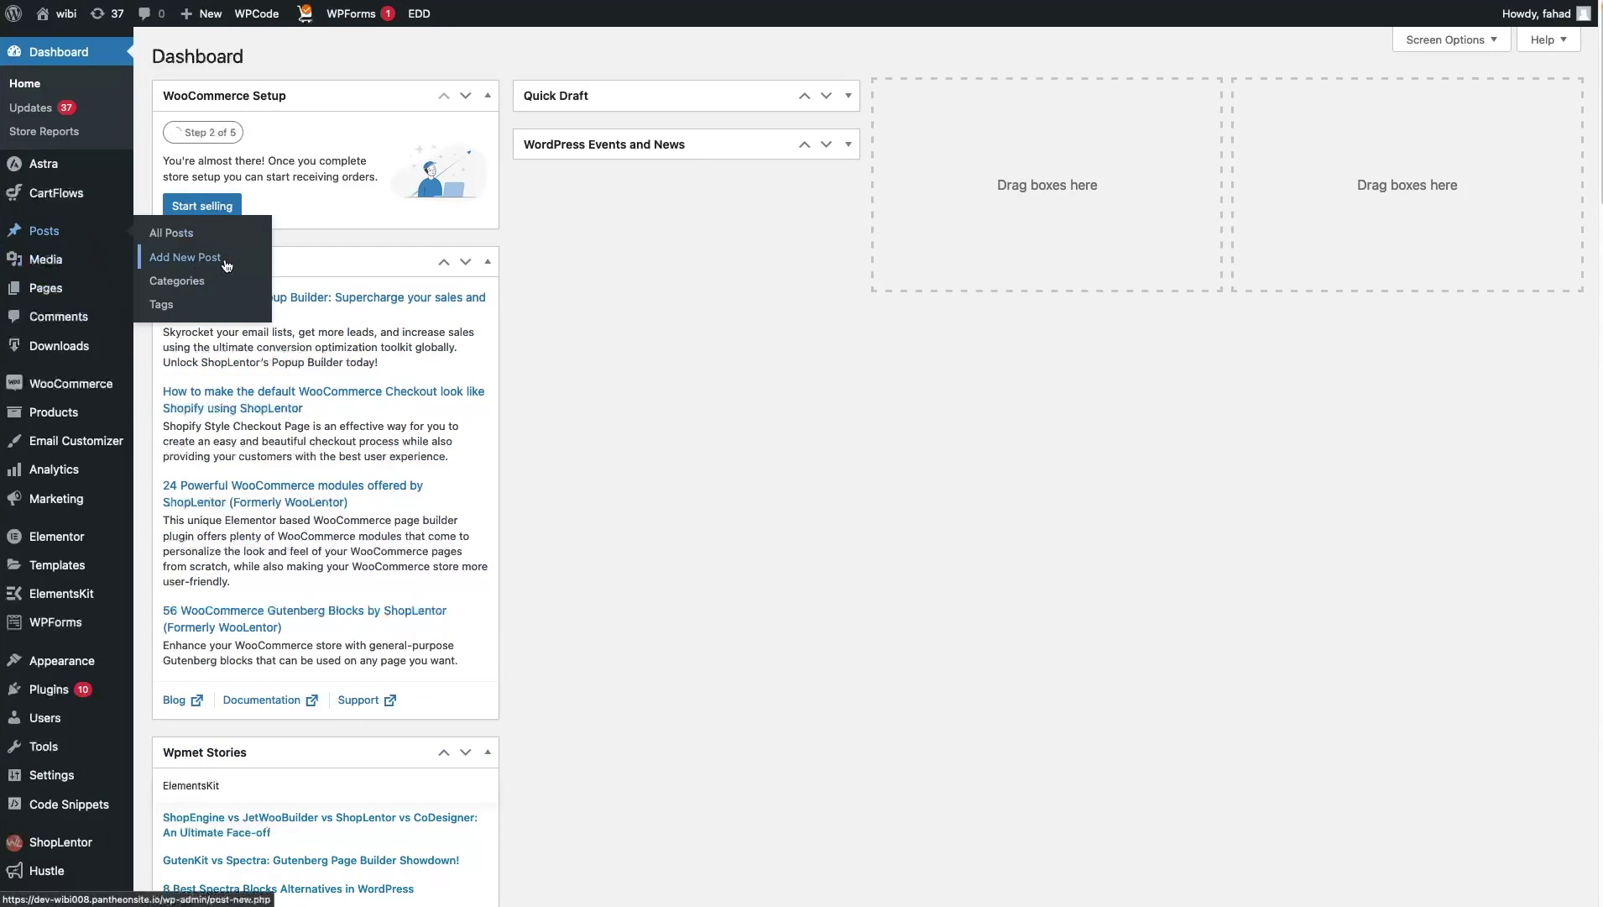
Create a new post titled 'DUMMY POST' and open it in Elementor.
{"action": "left_click", "coordinate": [227, 266]}
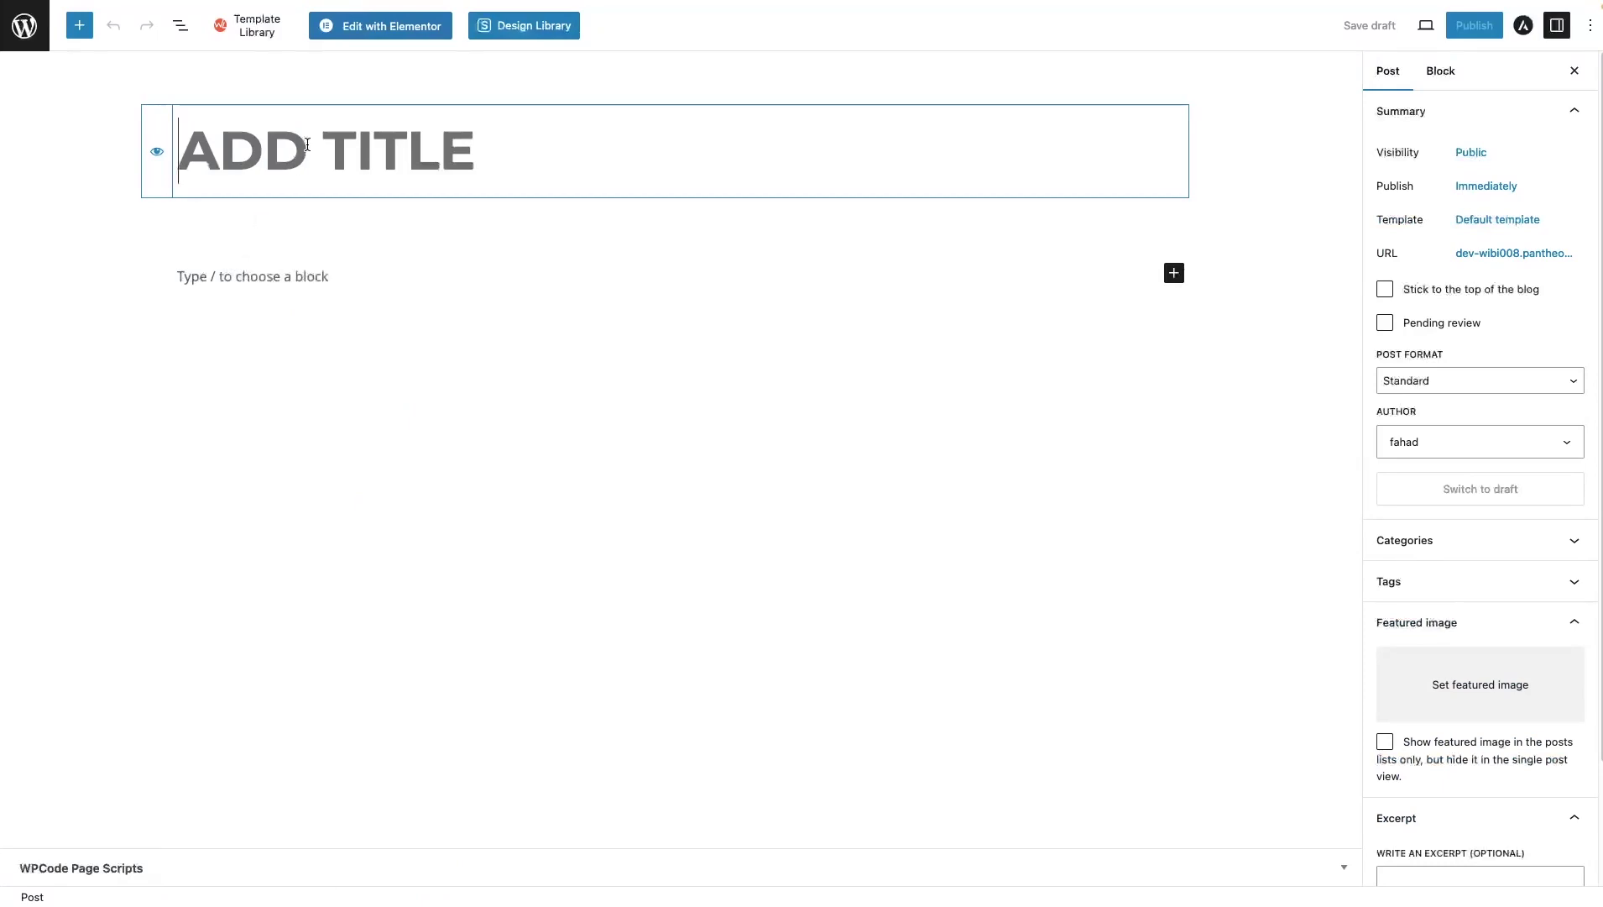
{"action": "type", "text": "DUMM"}
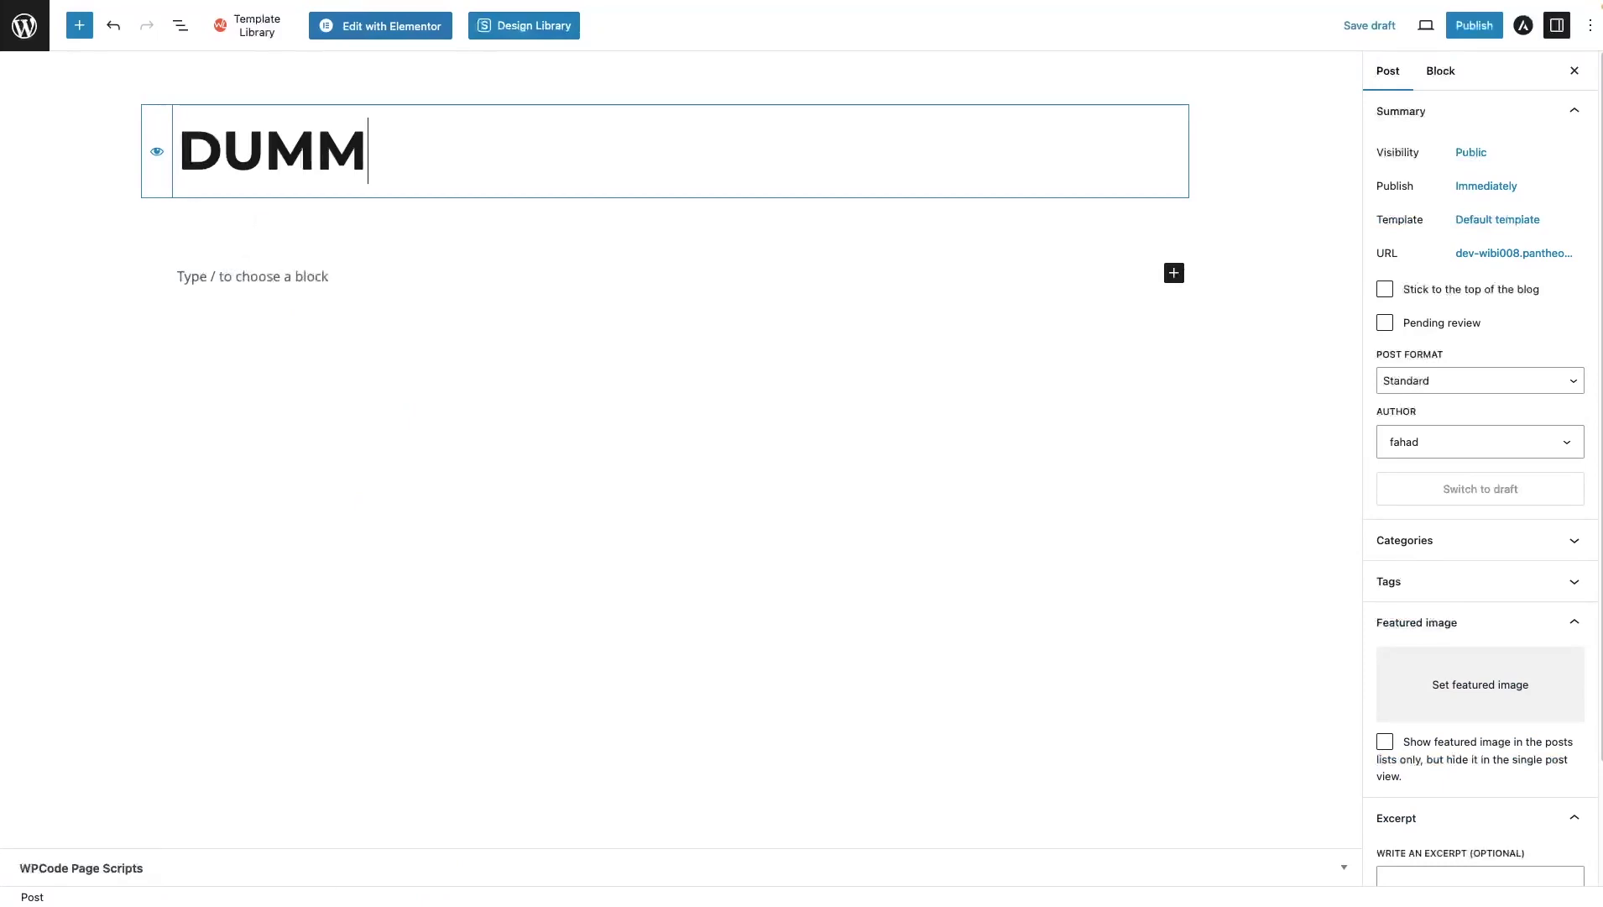
{"action": "type", "text": "Y POST"}
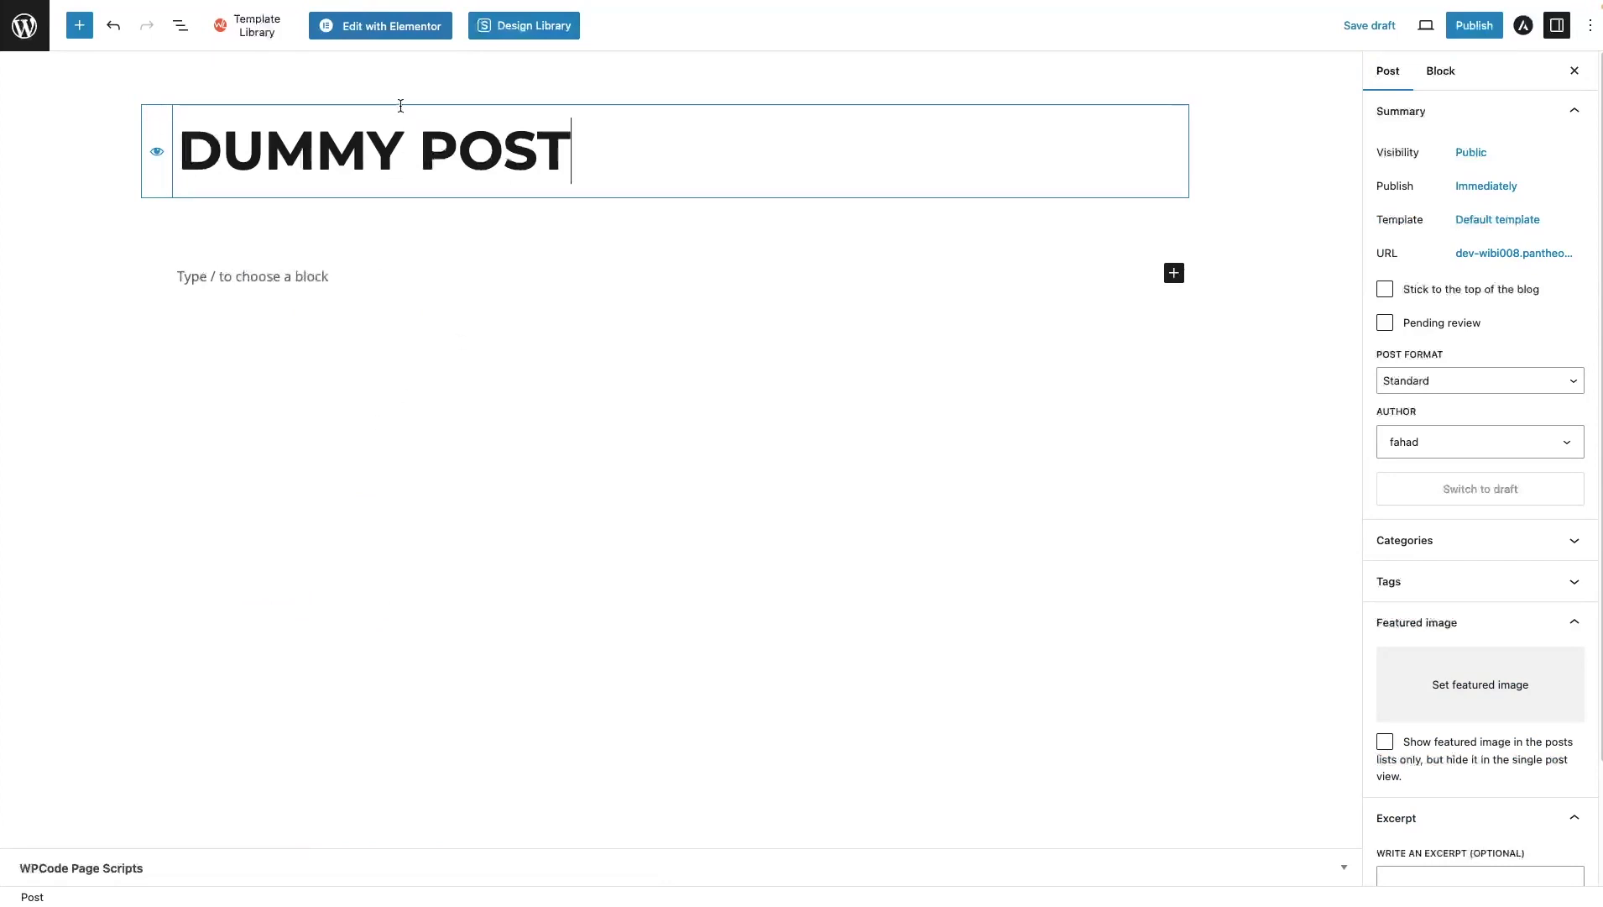
{"action": "left_click", "coordinate": [397, 33]}
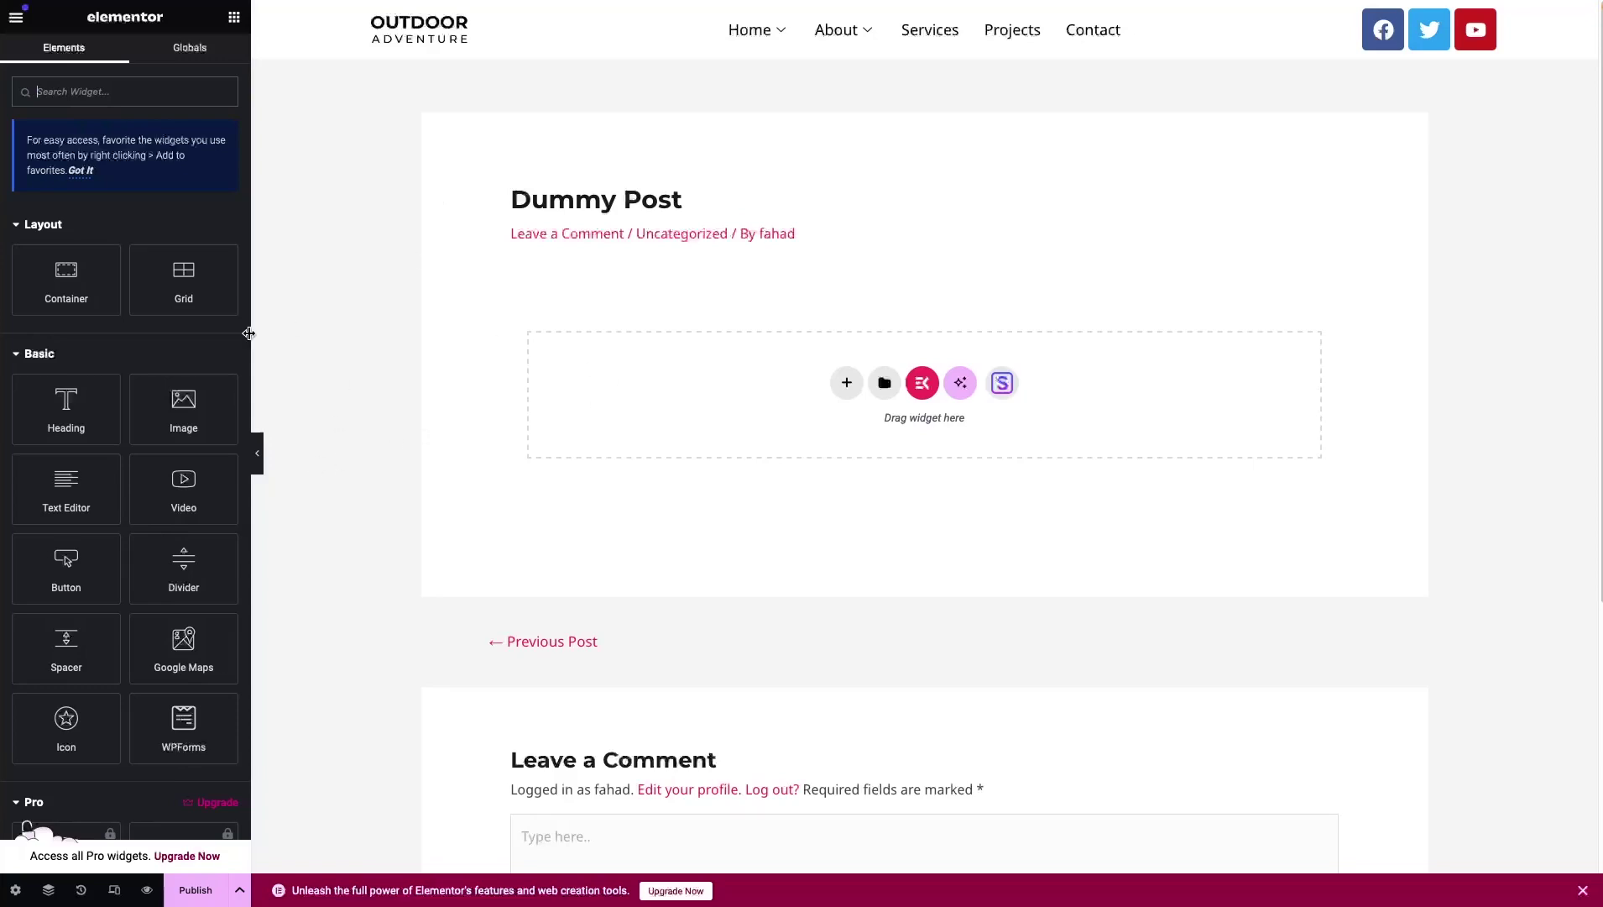
Add a Heading widget to the empty post and set its text to 'Placeholder Heading'.
{"action": "left_click_drag", "start_coordinate": [69, 413], "coordinate": [812, 380]}
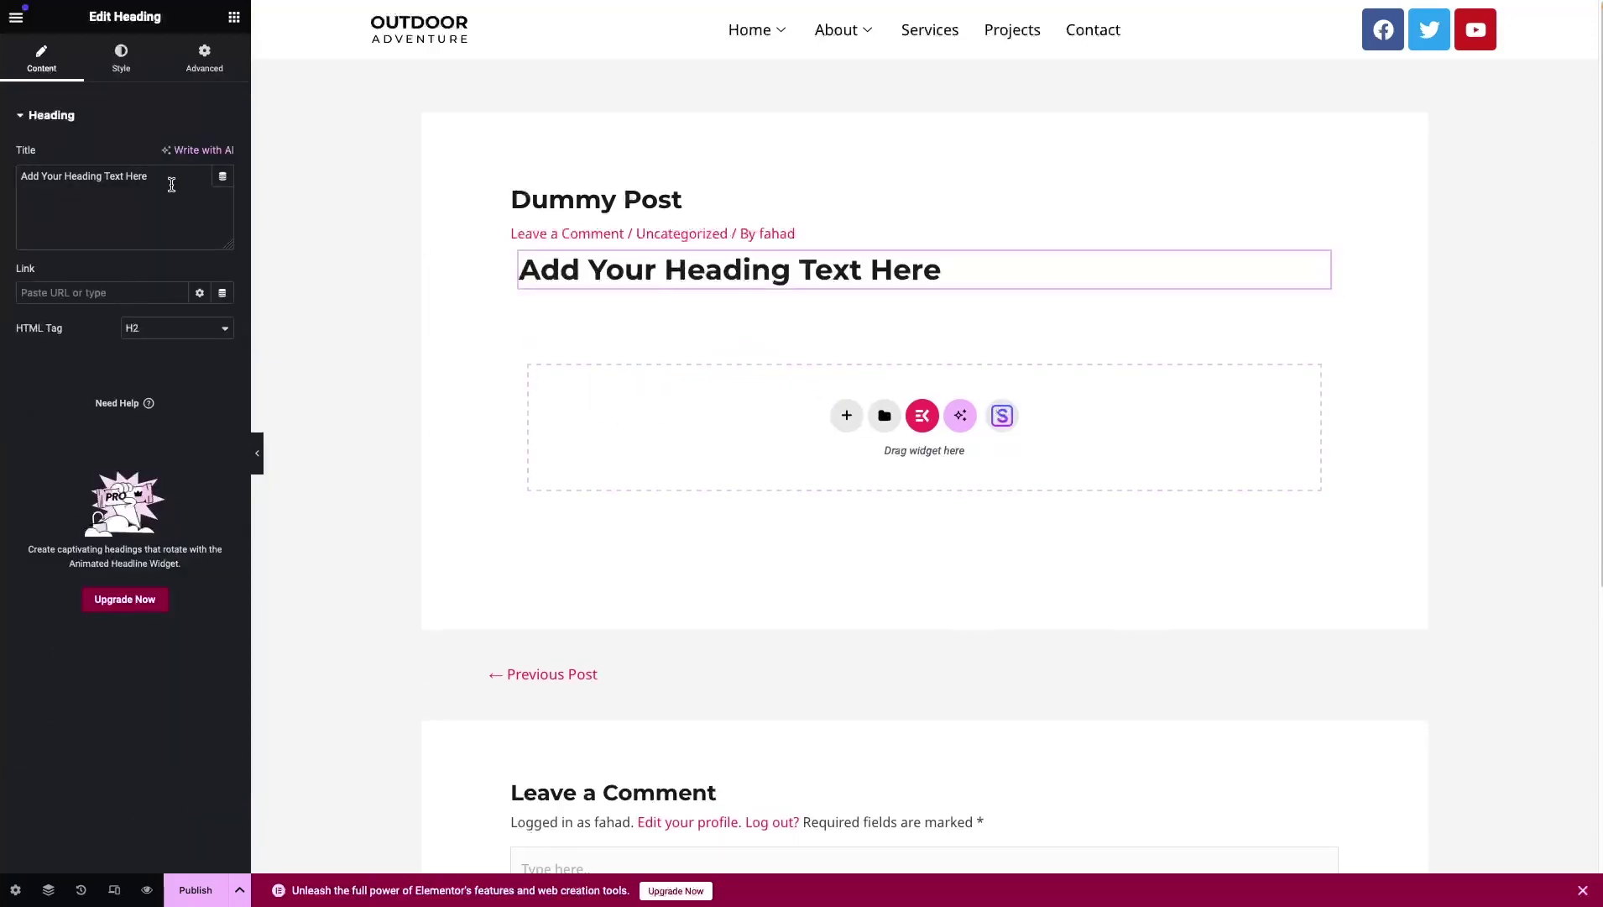
{"action": "triple_click", "coordinate": [48, 180]}
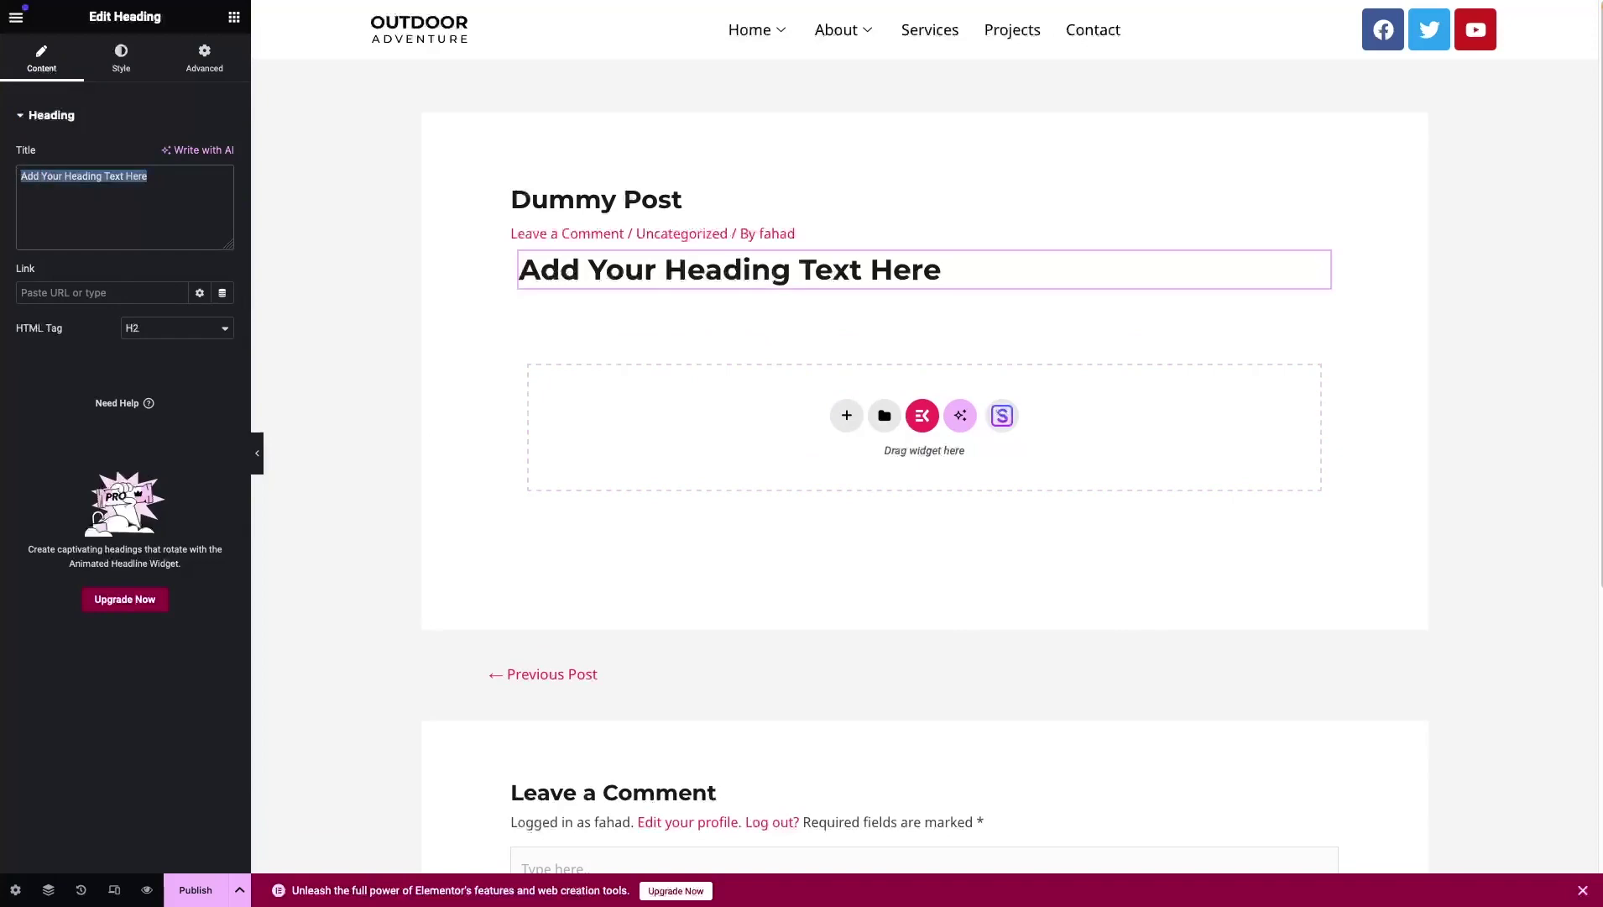
{"action": "type", "text": "Placeholder Heading"}
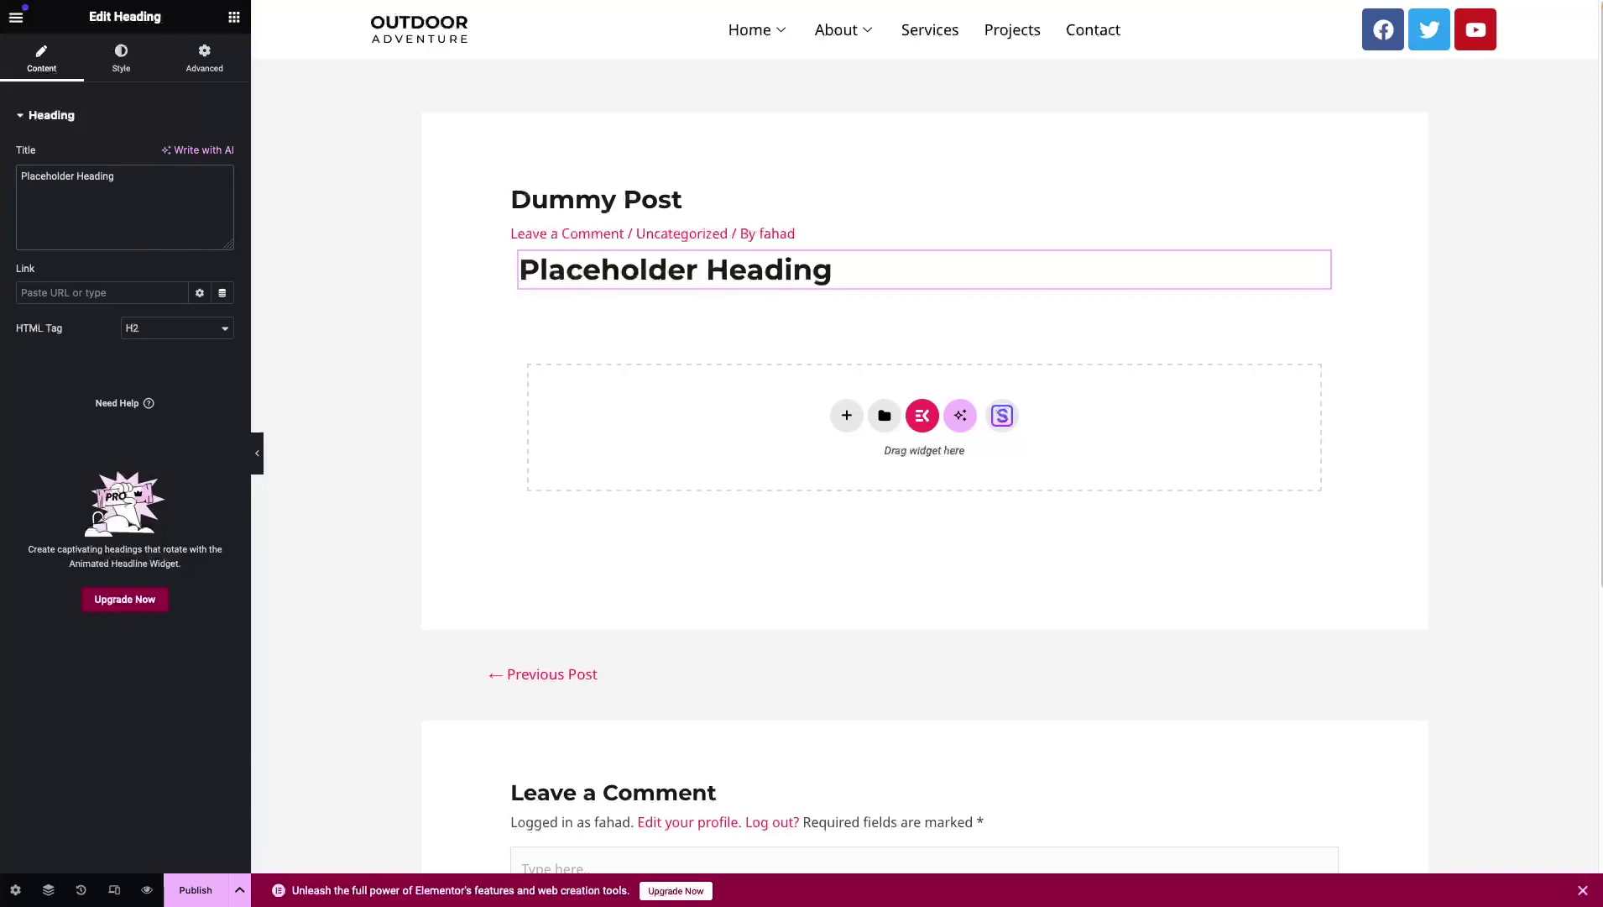
{"action": "key", "text": "Escape"}
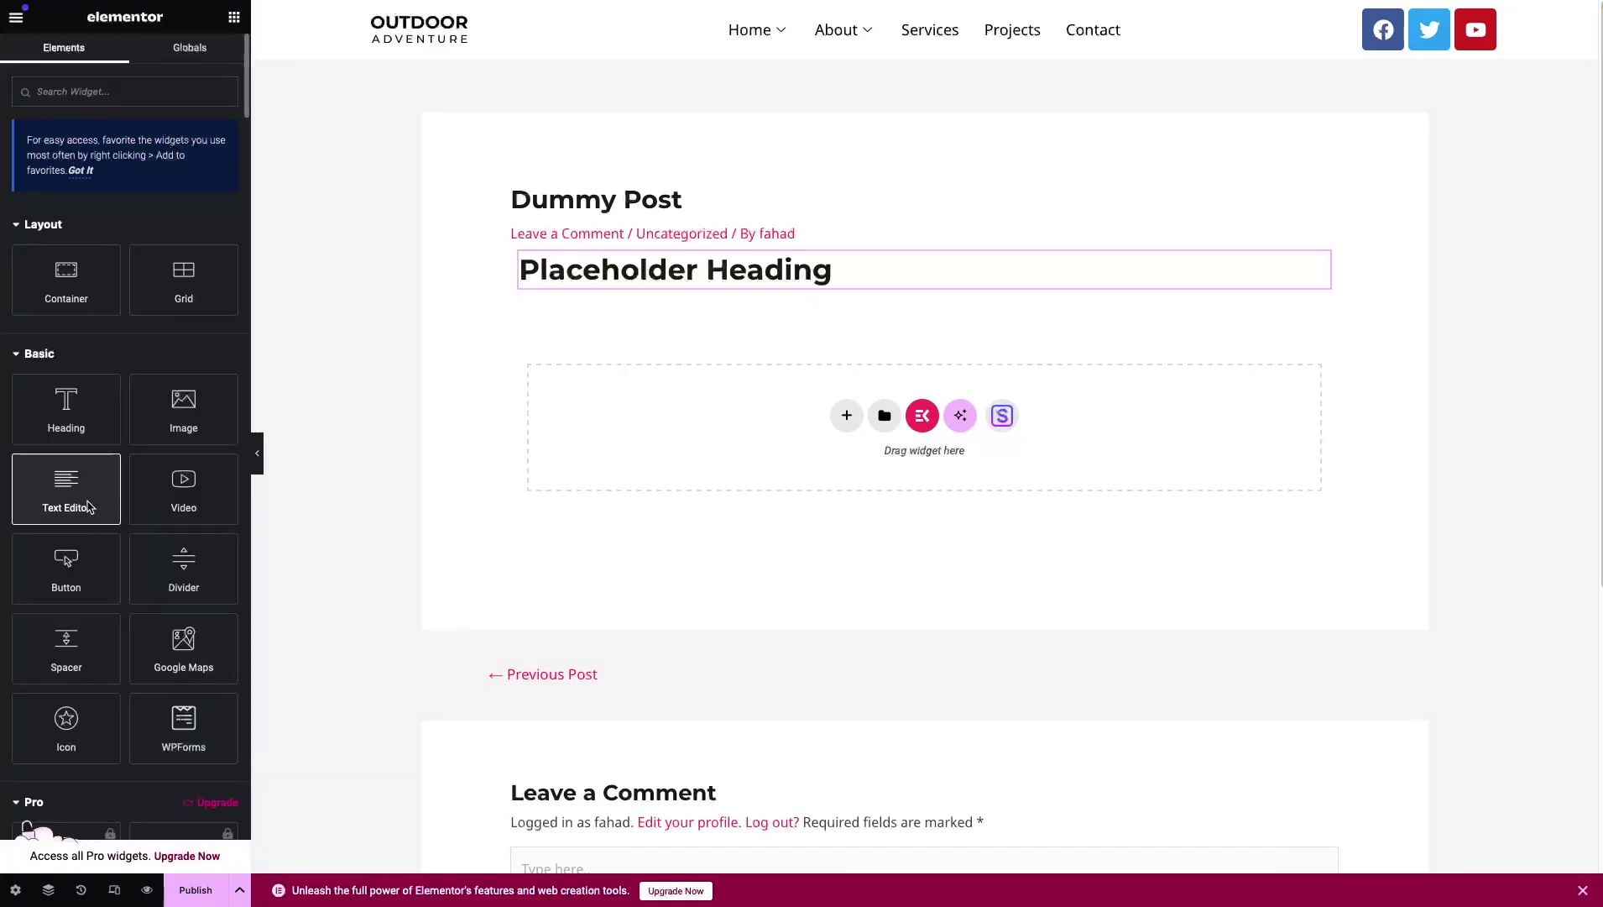
Add a Text Editor block below the heading filled with repeated lorem ipsum paragraphs.
{"action": "left_click_drag", "start_coordinate": [94, 500], "coordinate": [671, 284]}
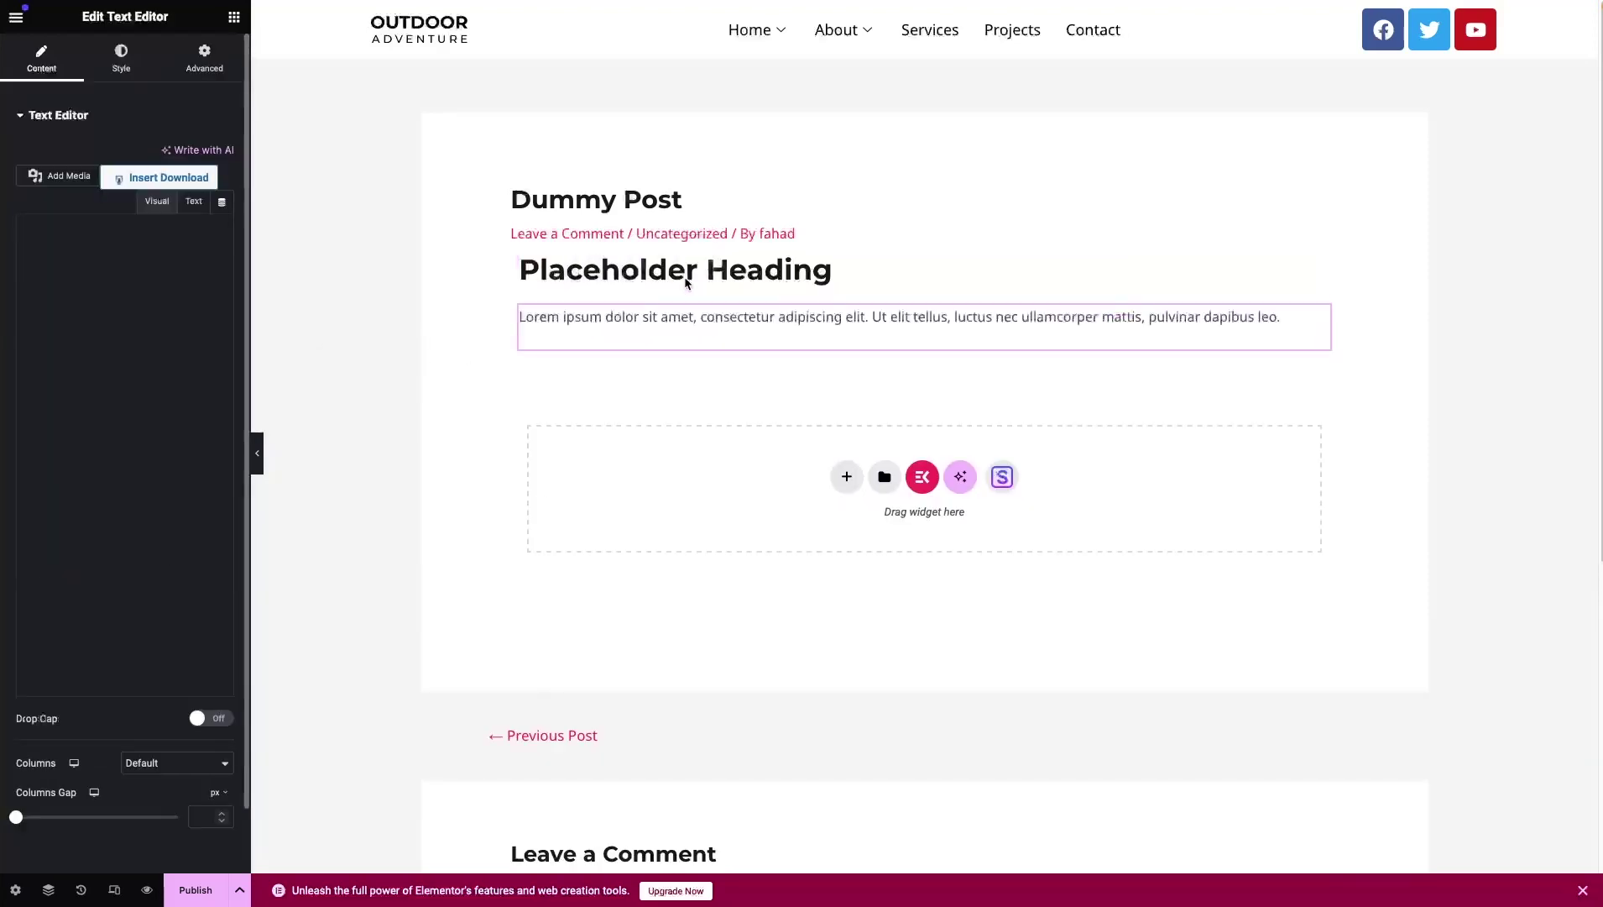
{"action": "left_click", "coordinate": [137, 396]}
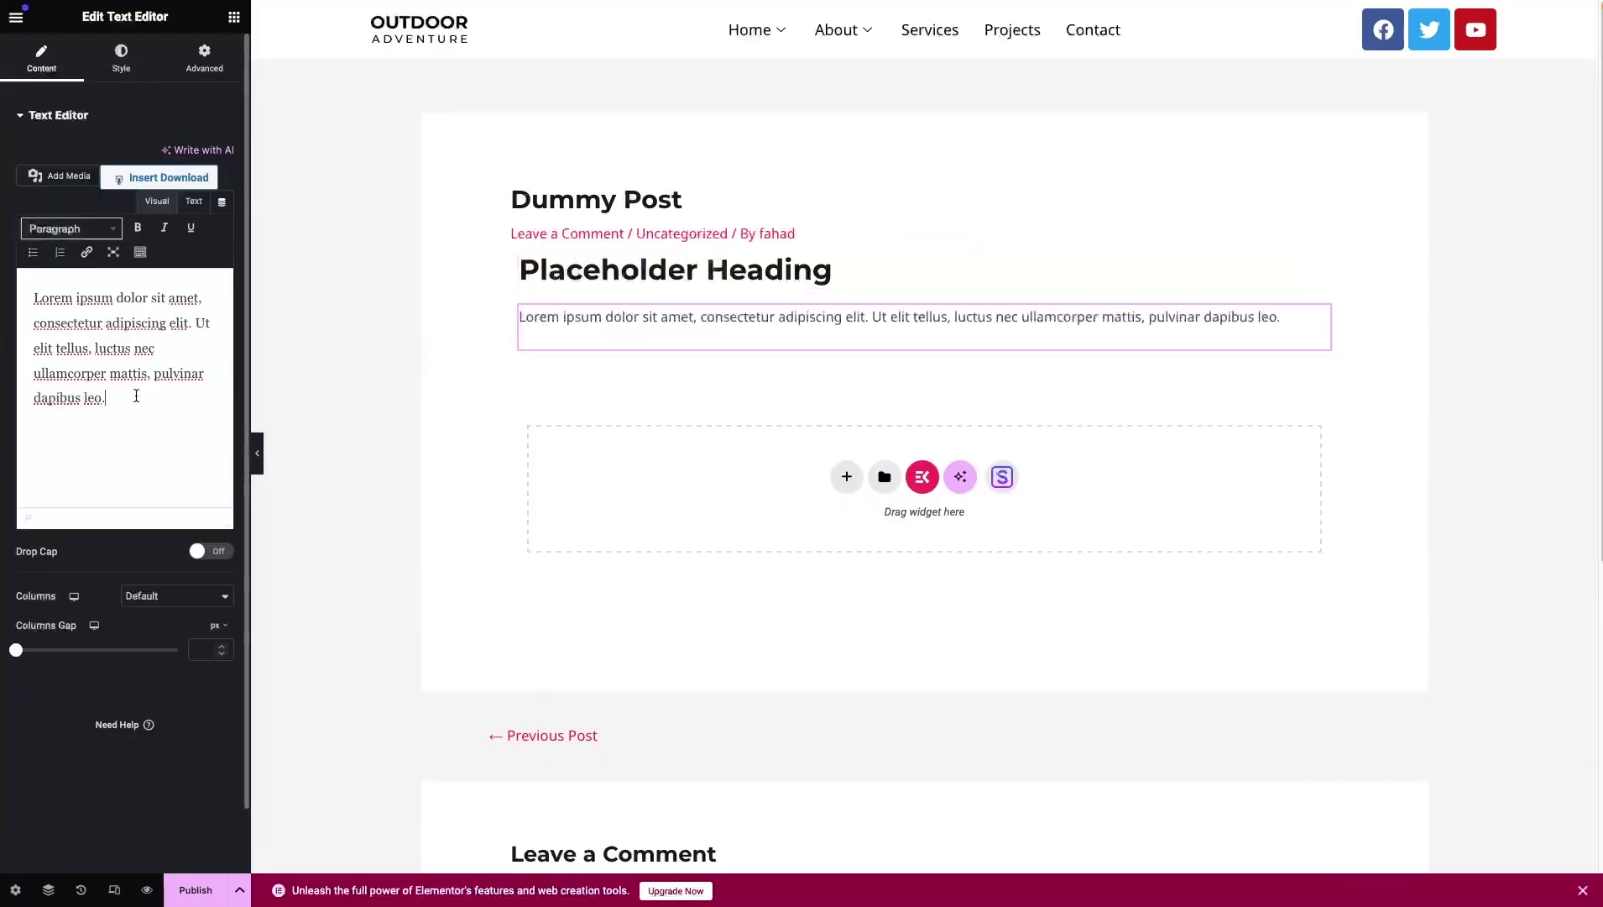
{"action": "left_click_drag", "start_coordinate": [113, 396], "coordinate": [17, 296]}
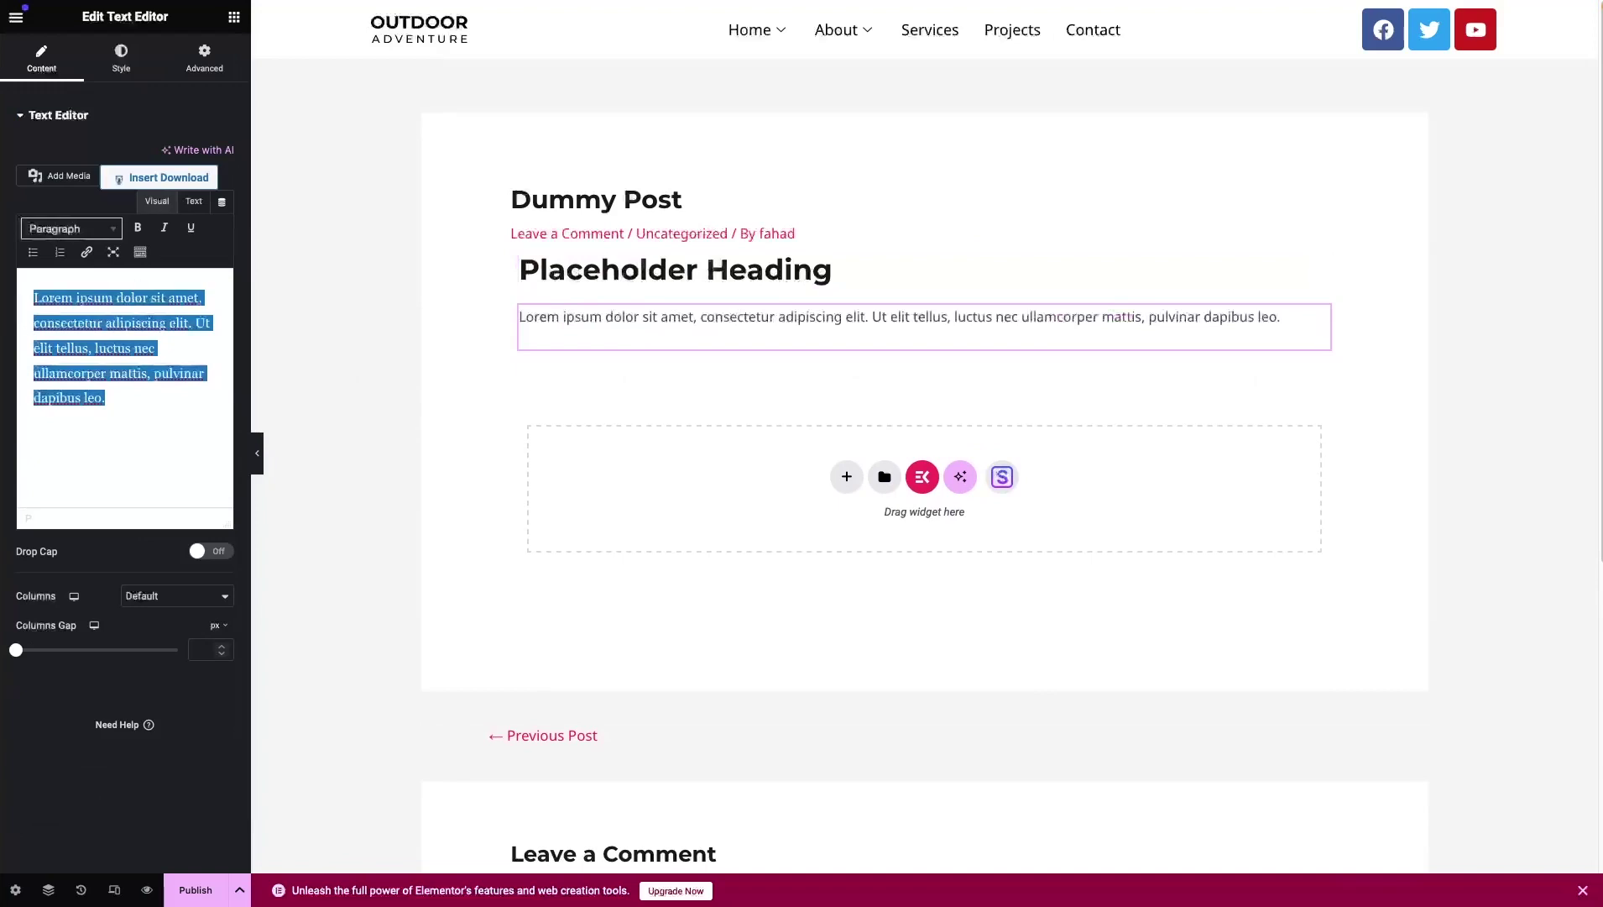
{"action": "key", "text": "ctrl+c"}
{"action": "key", "text": "ctrl+v"}
{"action": "key", "text": "ctrl+v"}
{"action": "key", "text": "ctrl+v"}
{"action": "key", "text": "ctrl+v"}
{"action": "key", "text": "ctrl+v"}
{"action": "key", "text": "ctrl+v"}
{"action": "key", "text": "ctrl+v"}
{"action": "key", "text": "ctrl+v"}
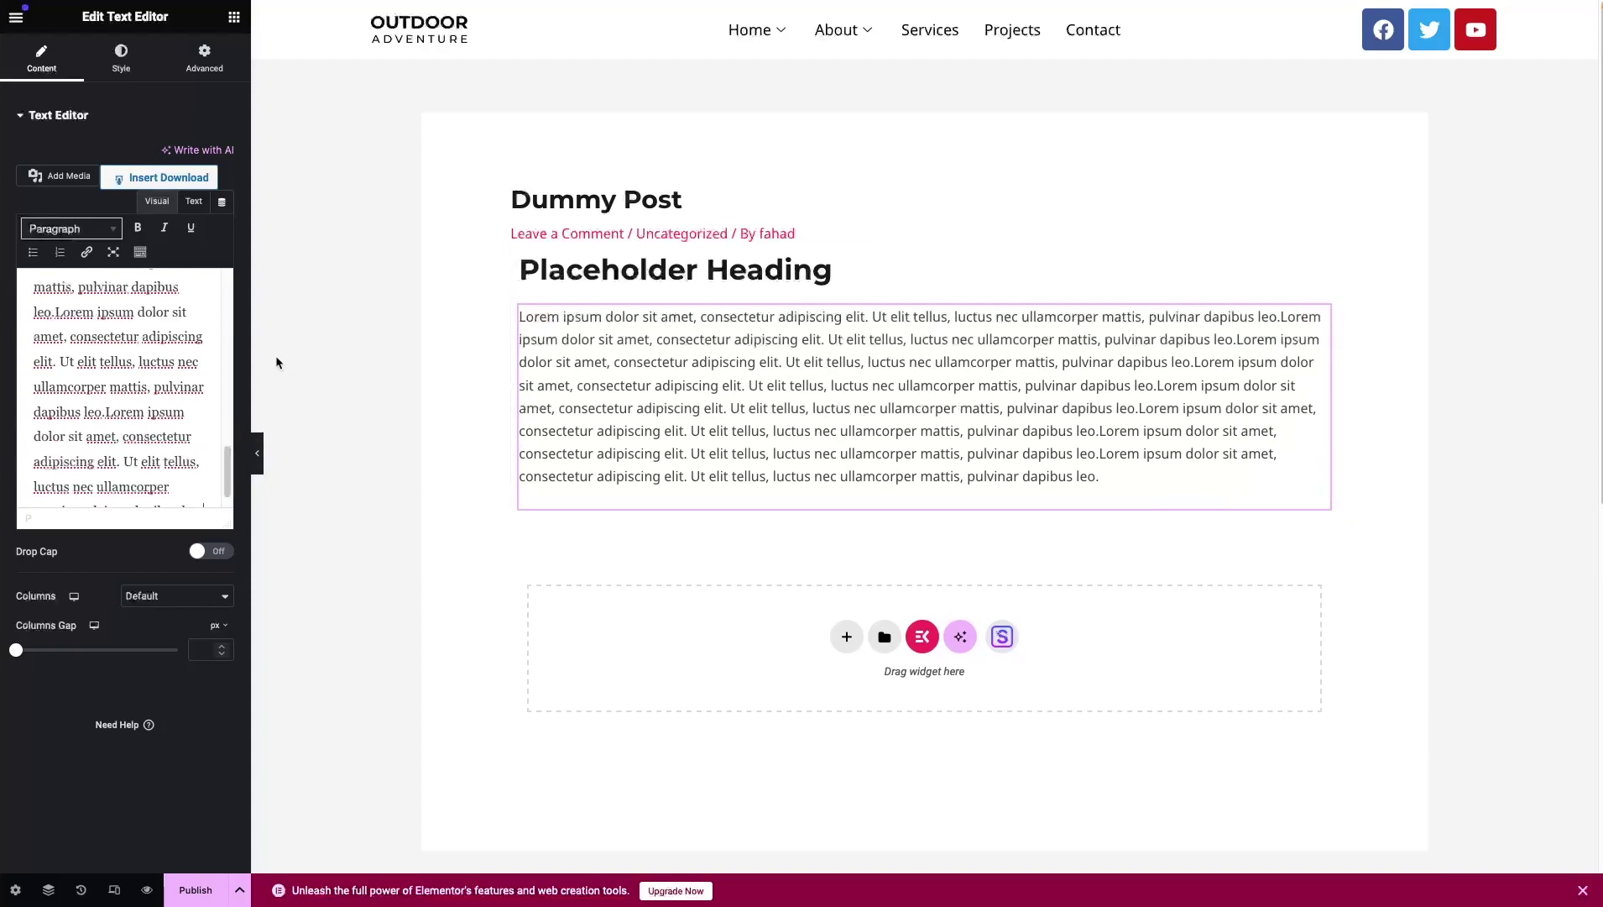
{"action": "scroll", "coordinate": [376, 386], "scroll_direction": "down", "scroll_amount": 1}
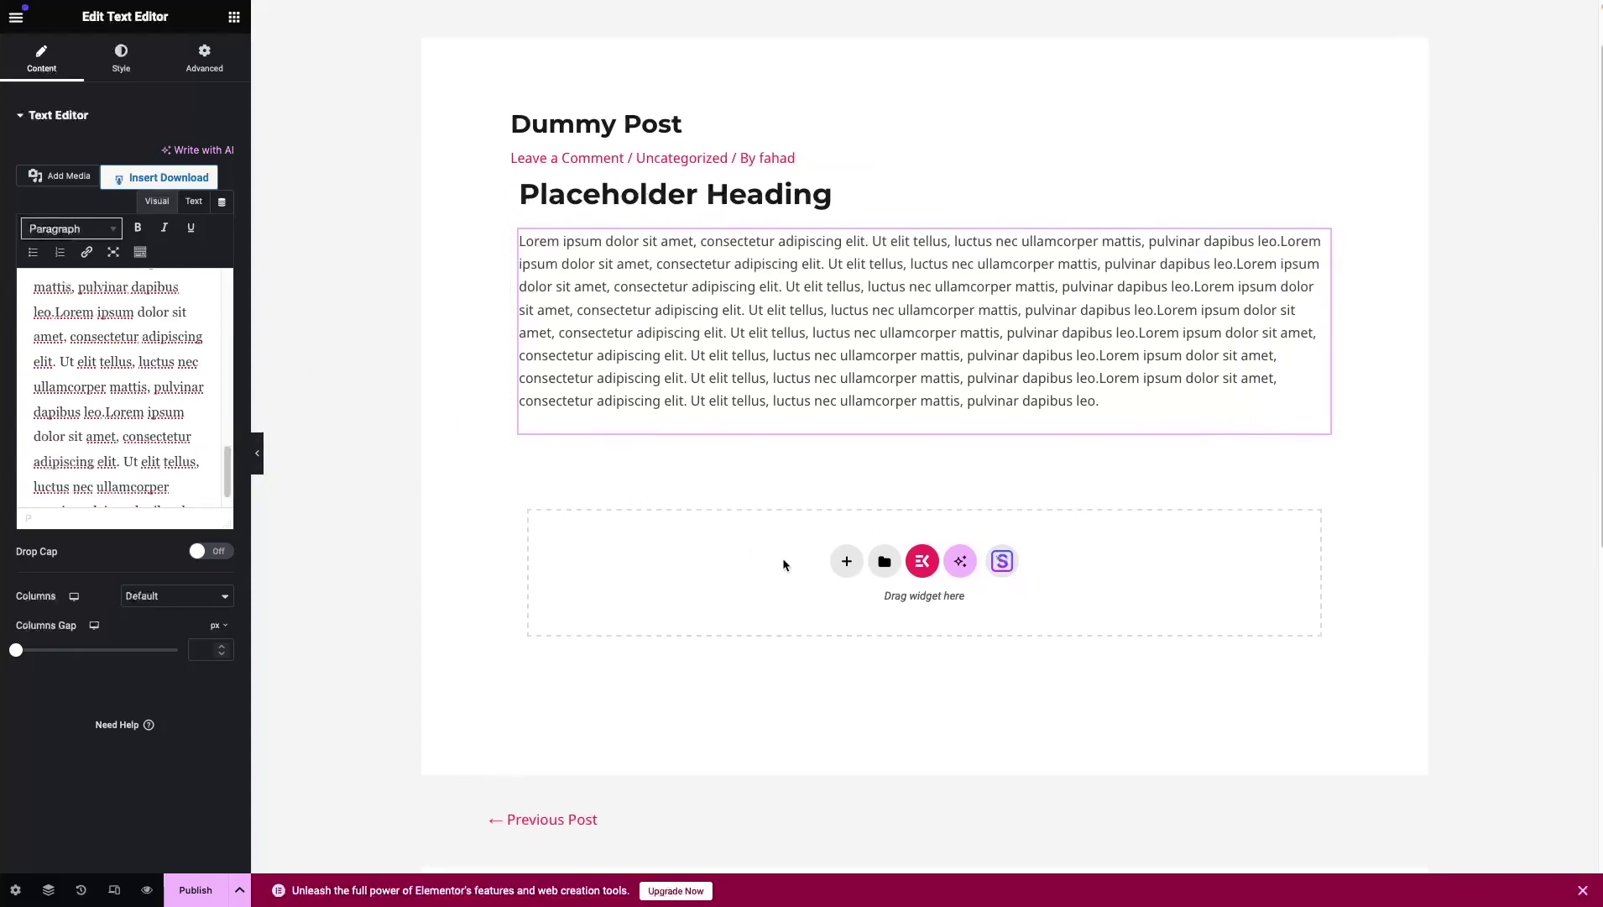
Insert a two-column Flexbox container below the lorem ipsum text.
{"action": "left_click", "coordinate": [847, 562]}
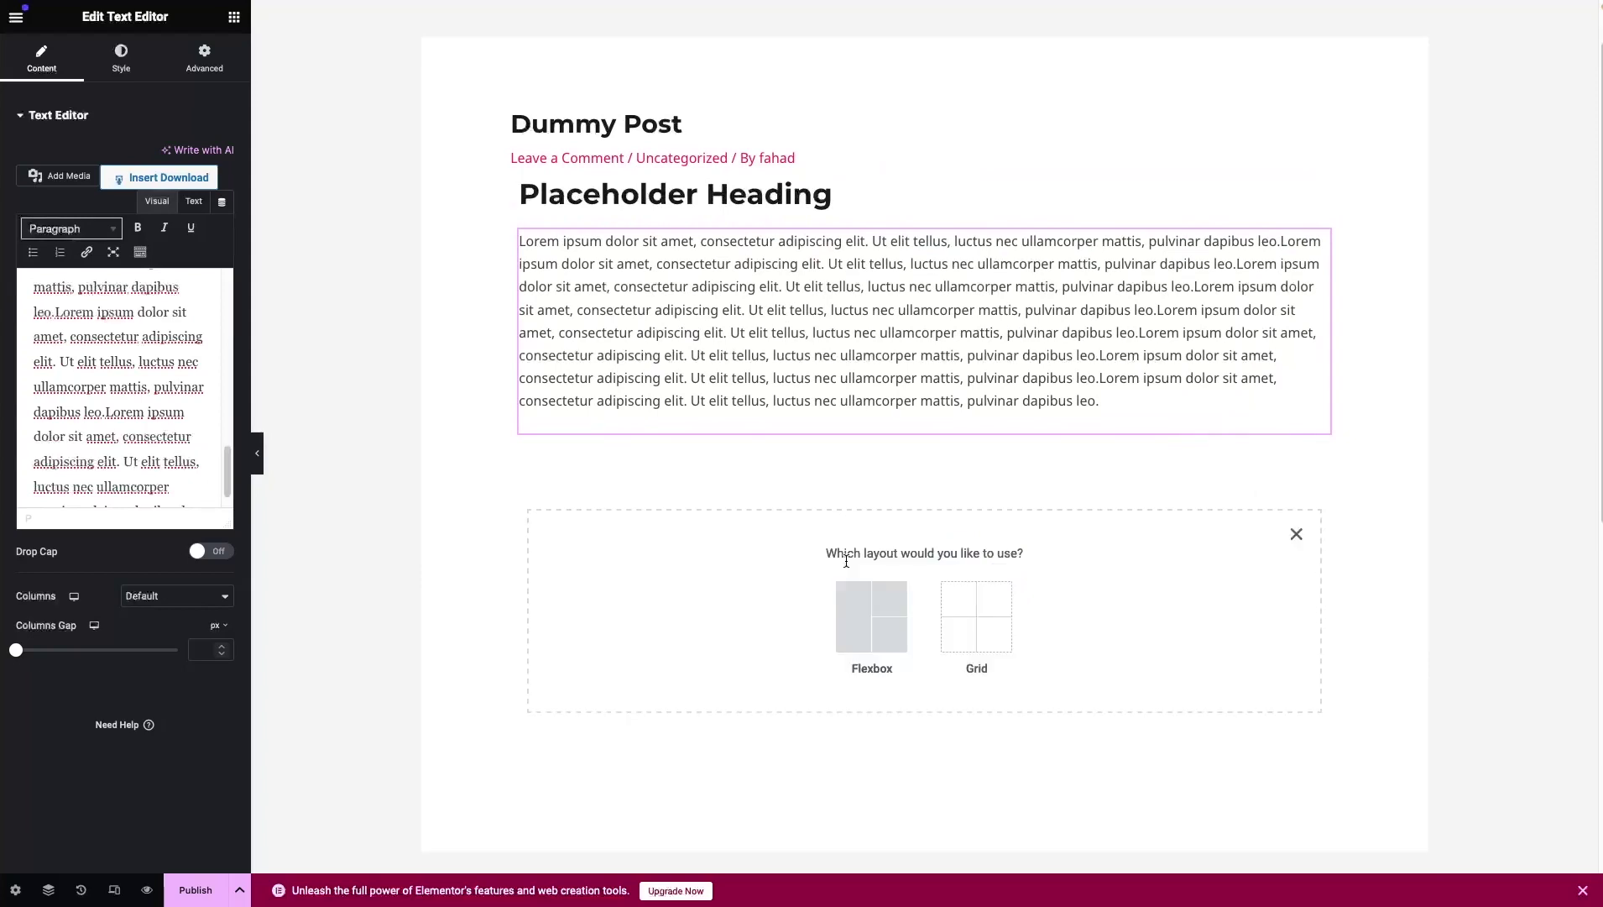
{"action": "left_click", "coordinate": [864, 606]}
{"action": "scroll", "coordinate": [806, 644], "scroll_direction": "down", "scroll_amount": 1}
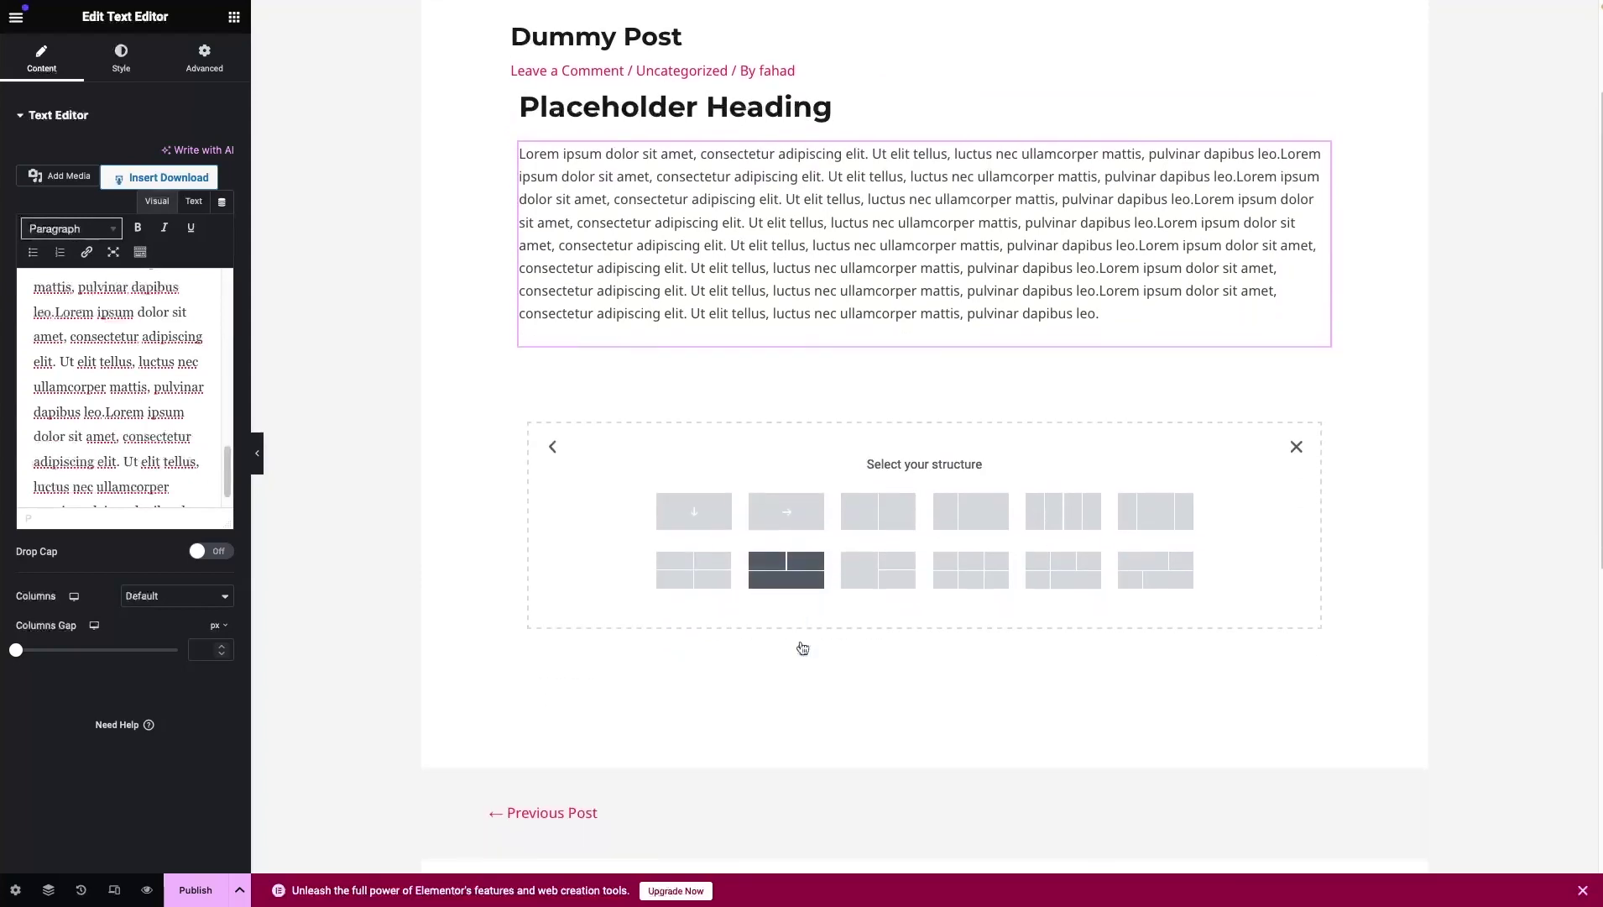
{"action": "left_click", "coordinate": [894, 513]}
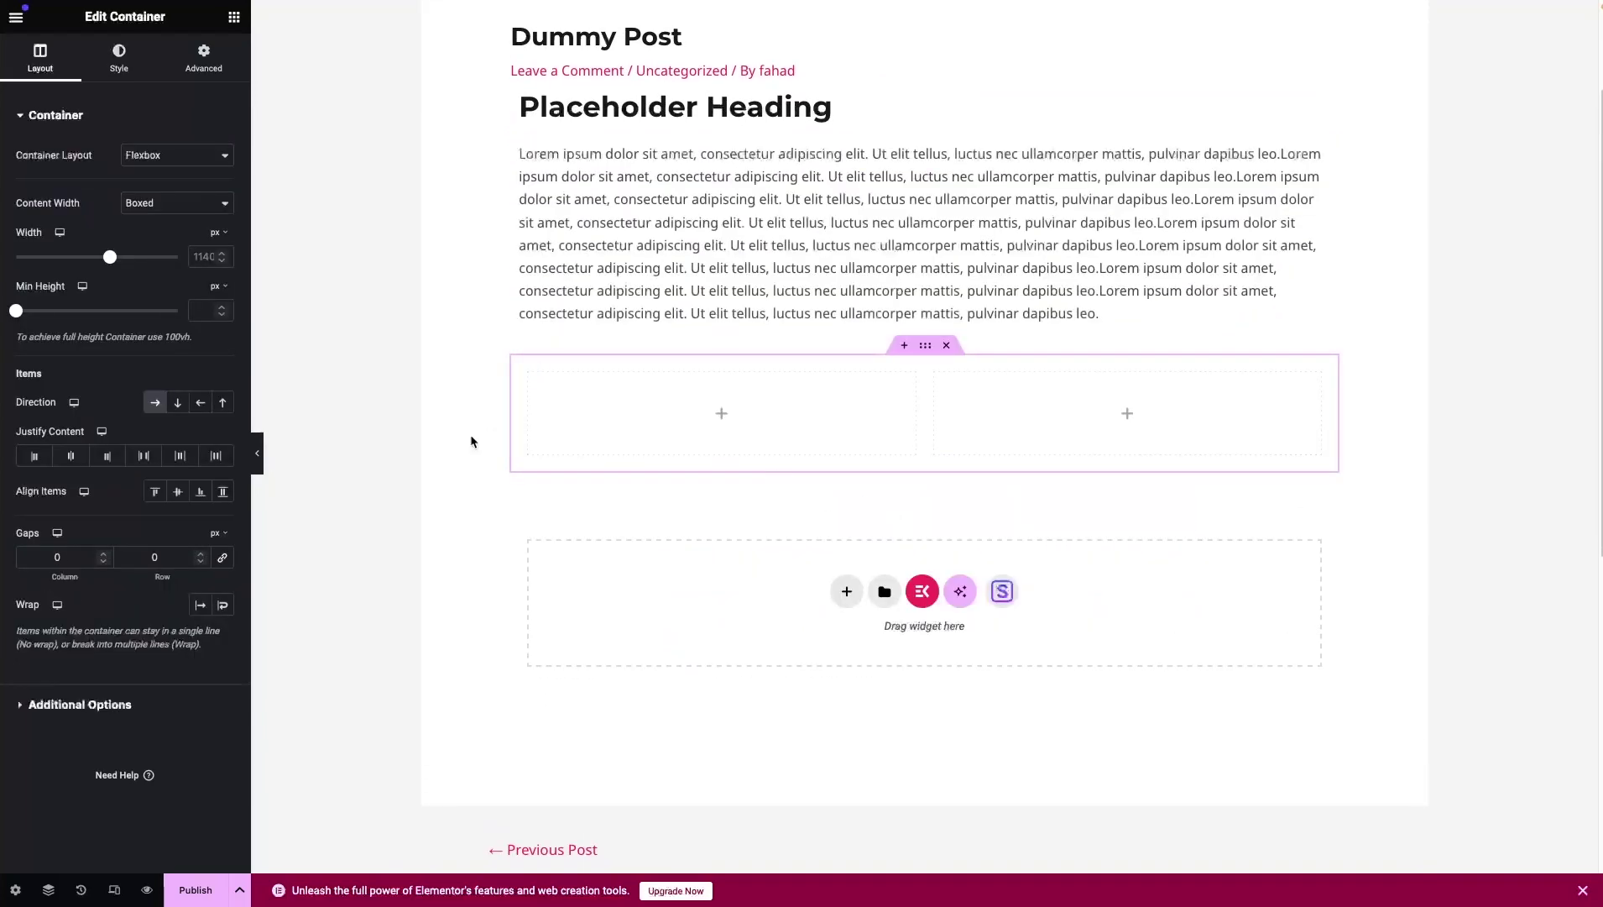
{"action": "scroll", "coordinate": [363, 423], "scroll_direction": "up", "scroll_amount": 1}
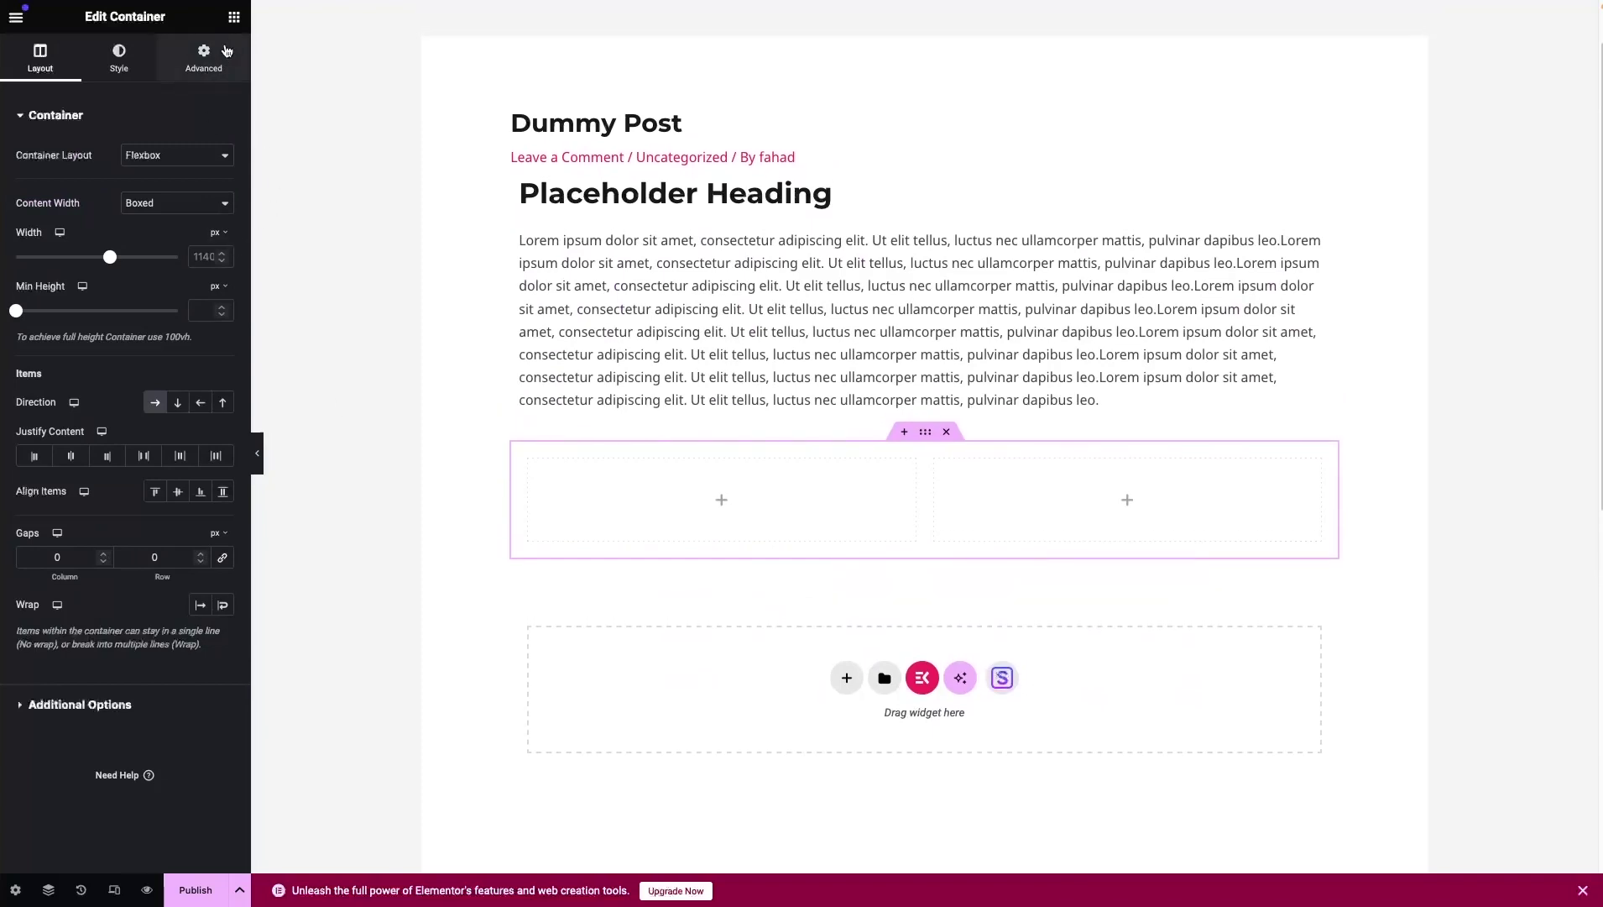
{"action": "left_click", "coordinate": [234, 17]}
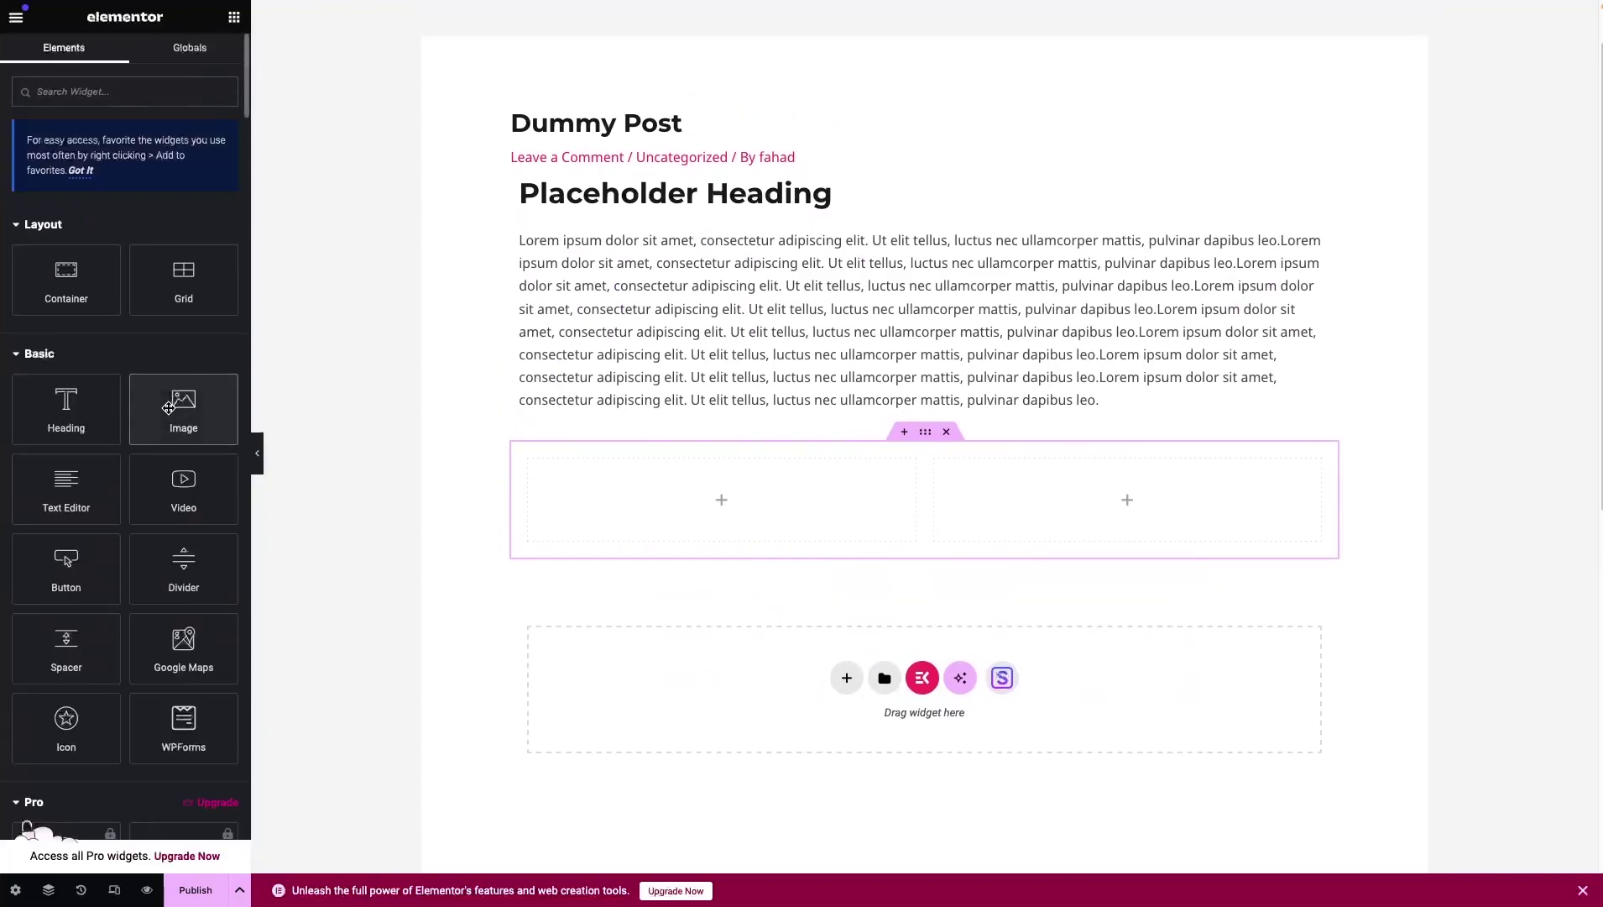
Place an Image widget in the left column showing camp-1.jpg from the Media Library.
{"action": "left_click_drag", "start_coordinate": [180, 410], "coordinate": [565, 496]}
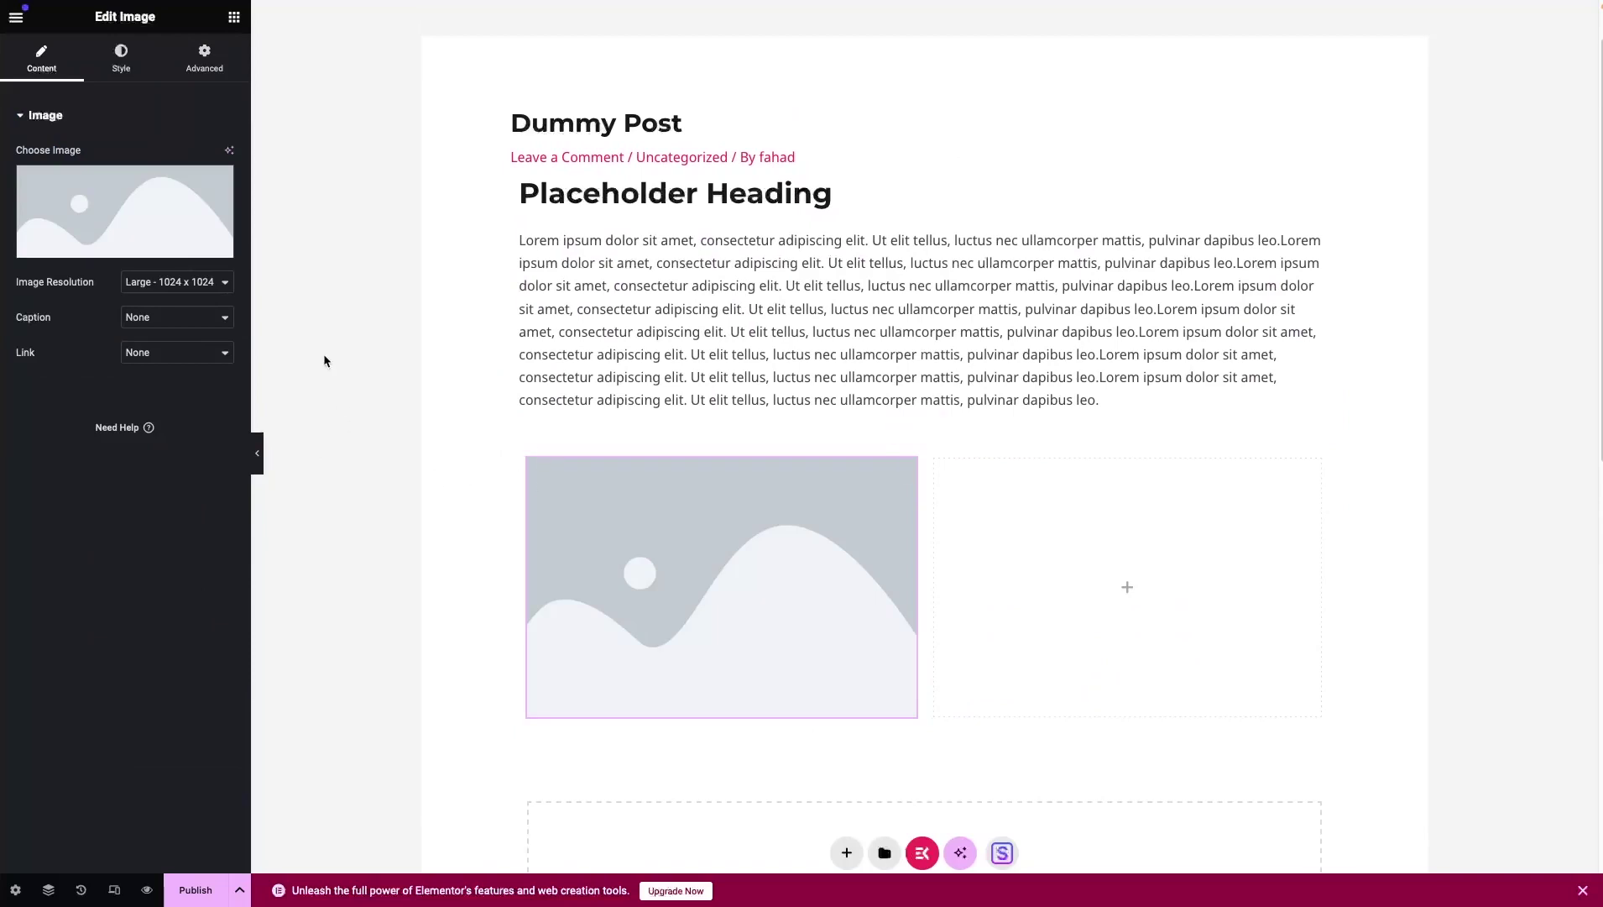
{"action": "left_click", "coordinate": [156, 207]}
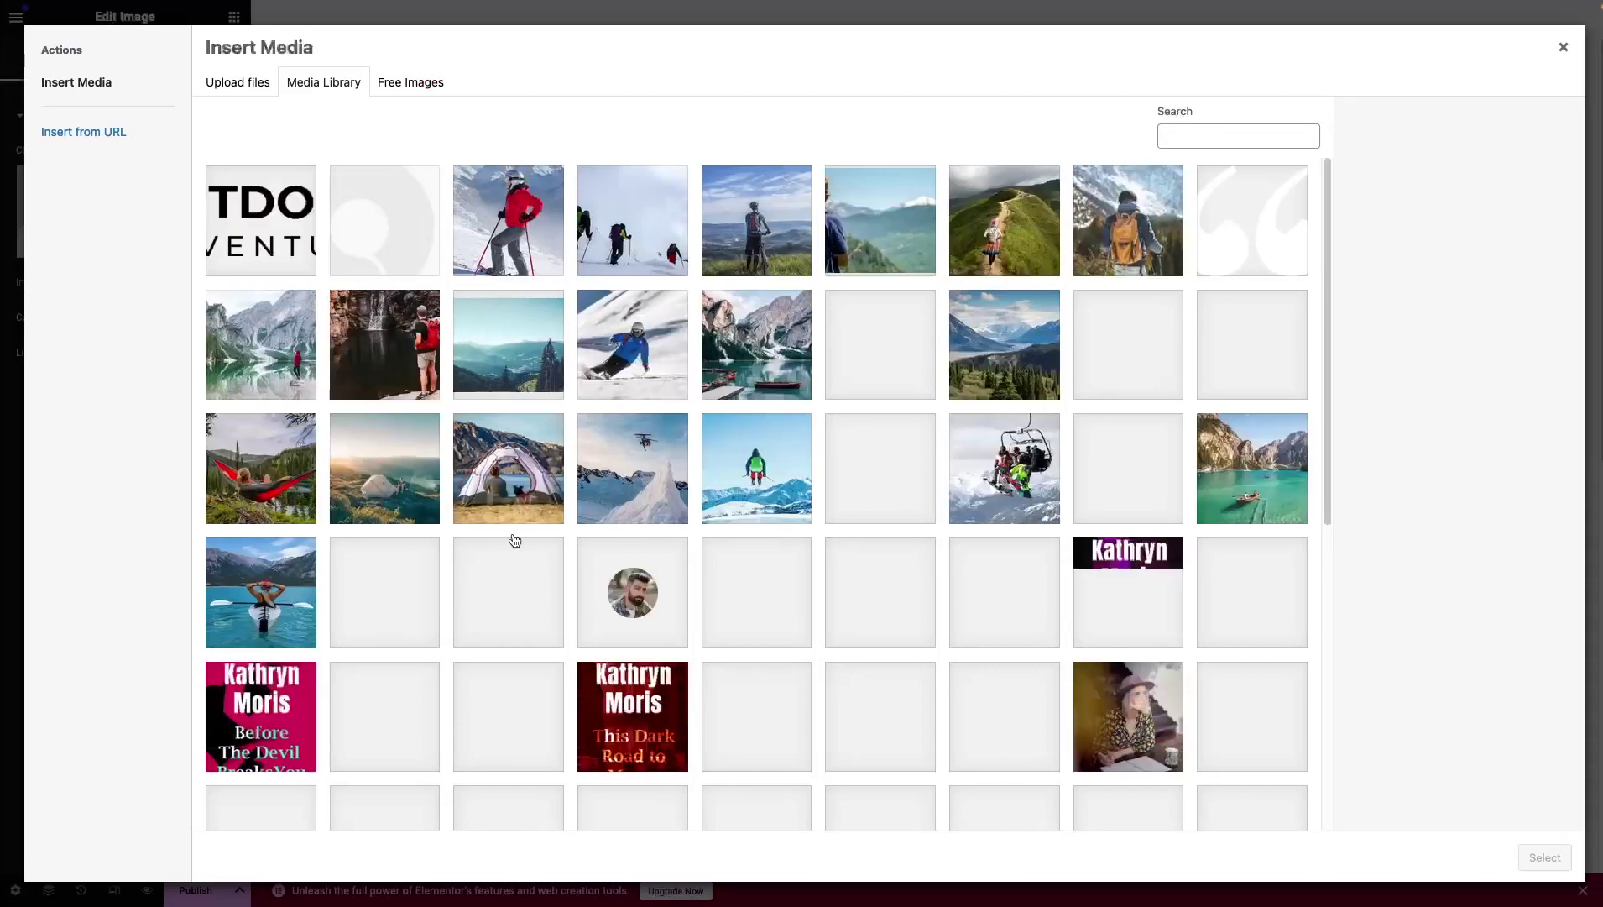
{"action": "scroll", "coordinate": [512, 538], "scroll_direction": "down", "scroll_amount": 1}
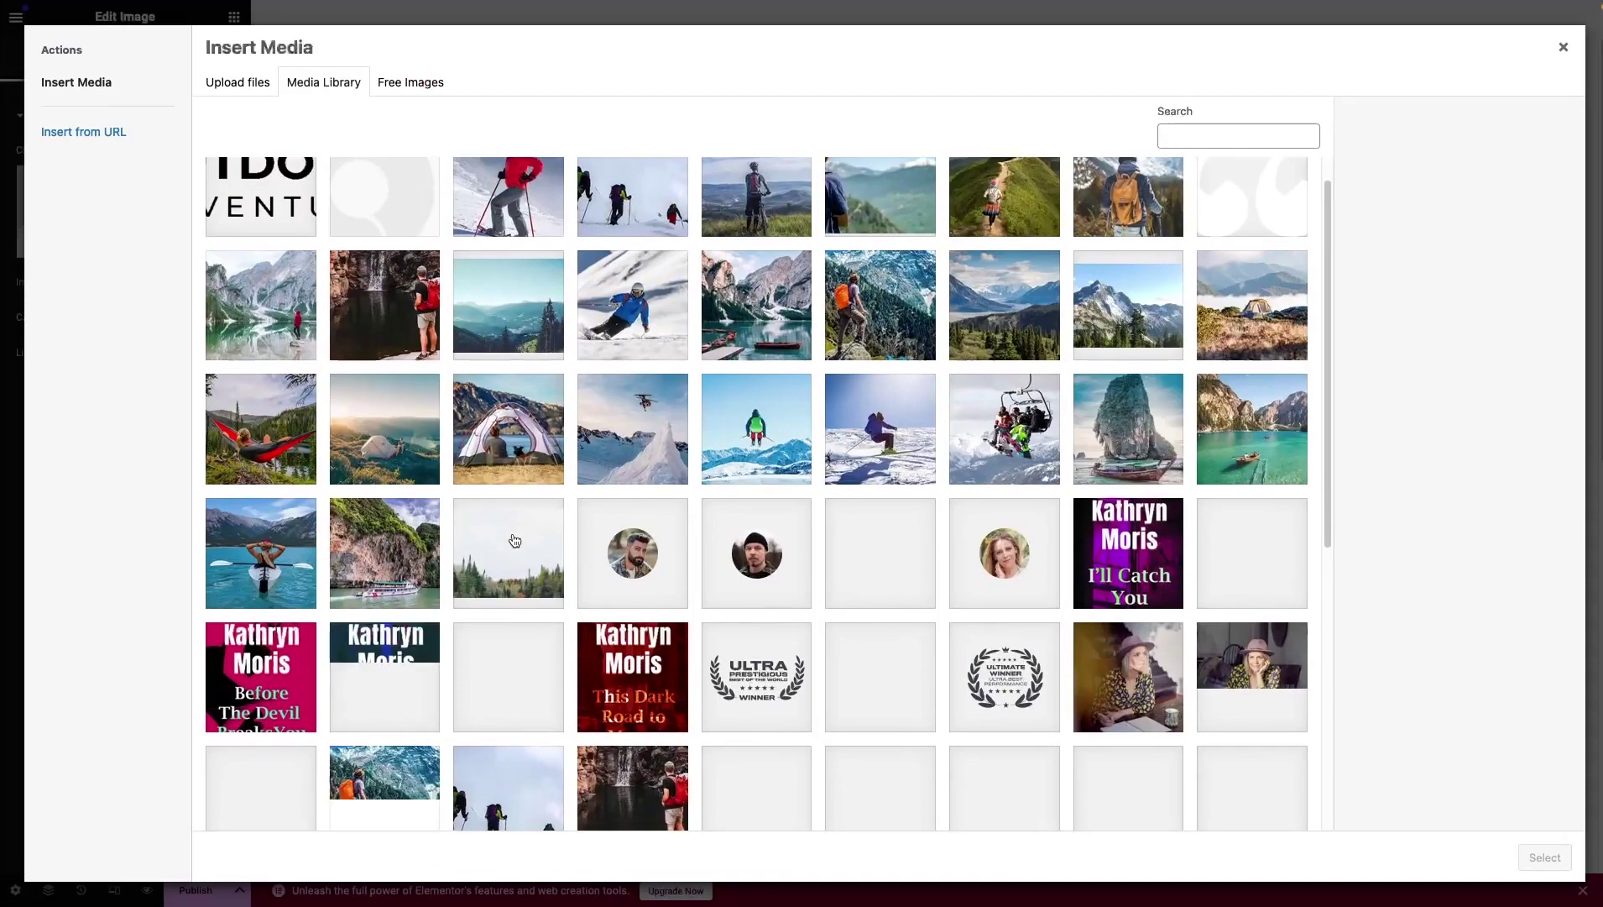
{"action": "left_click", "coordinate": [498, 415]}
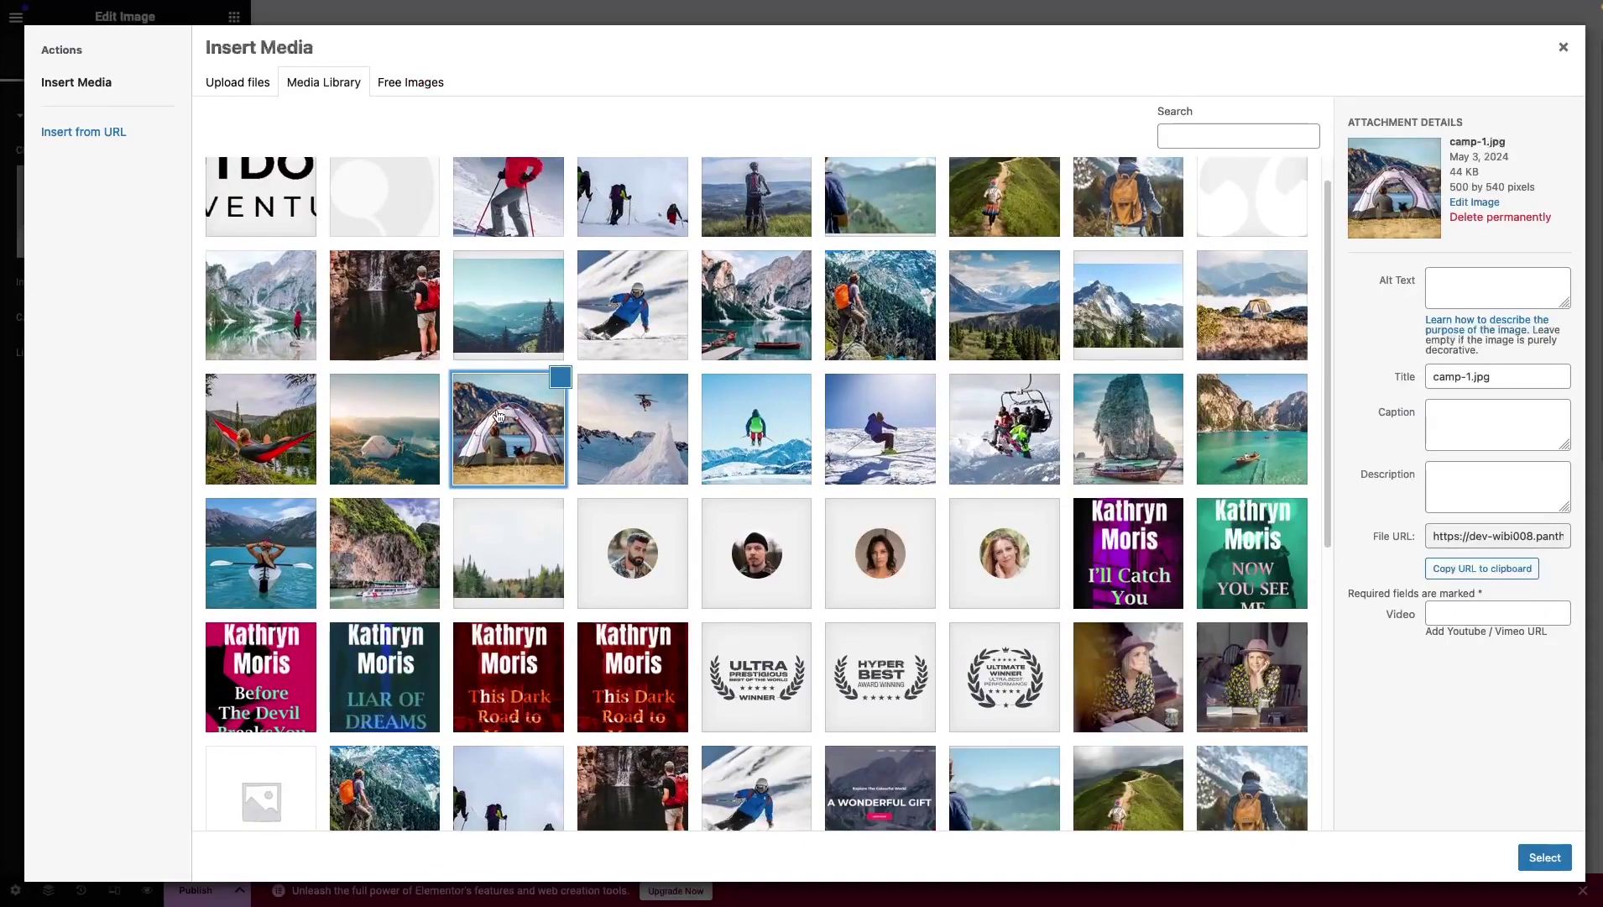
{"action": "left_click", "coordinate": [1547, 858]}
{"action": "scroll", "coordinate": [1196, 678], "scroll_direction": "down", "scroll_amount": 1}
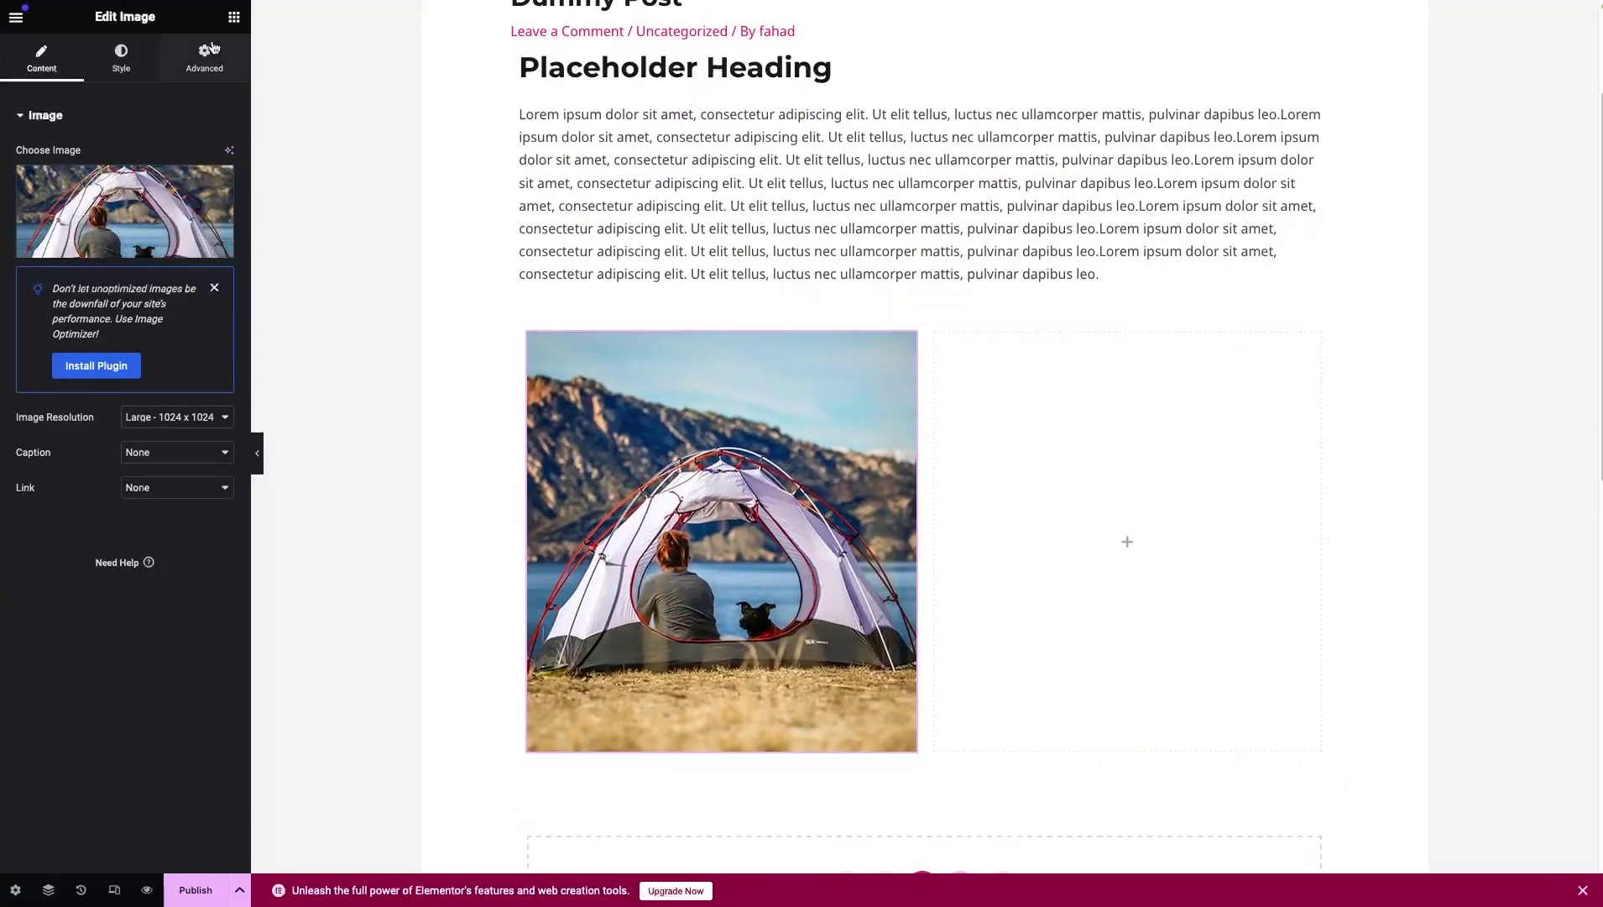
{"action": "left_click", "coordinate": [235, 19]}
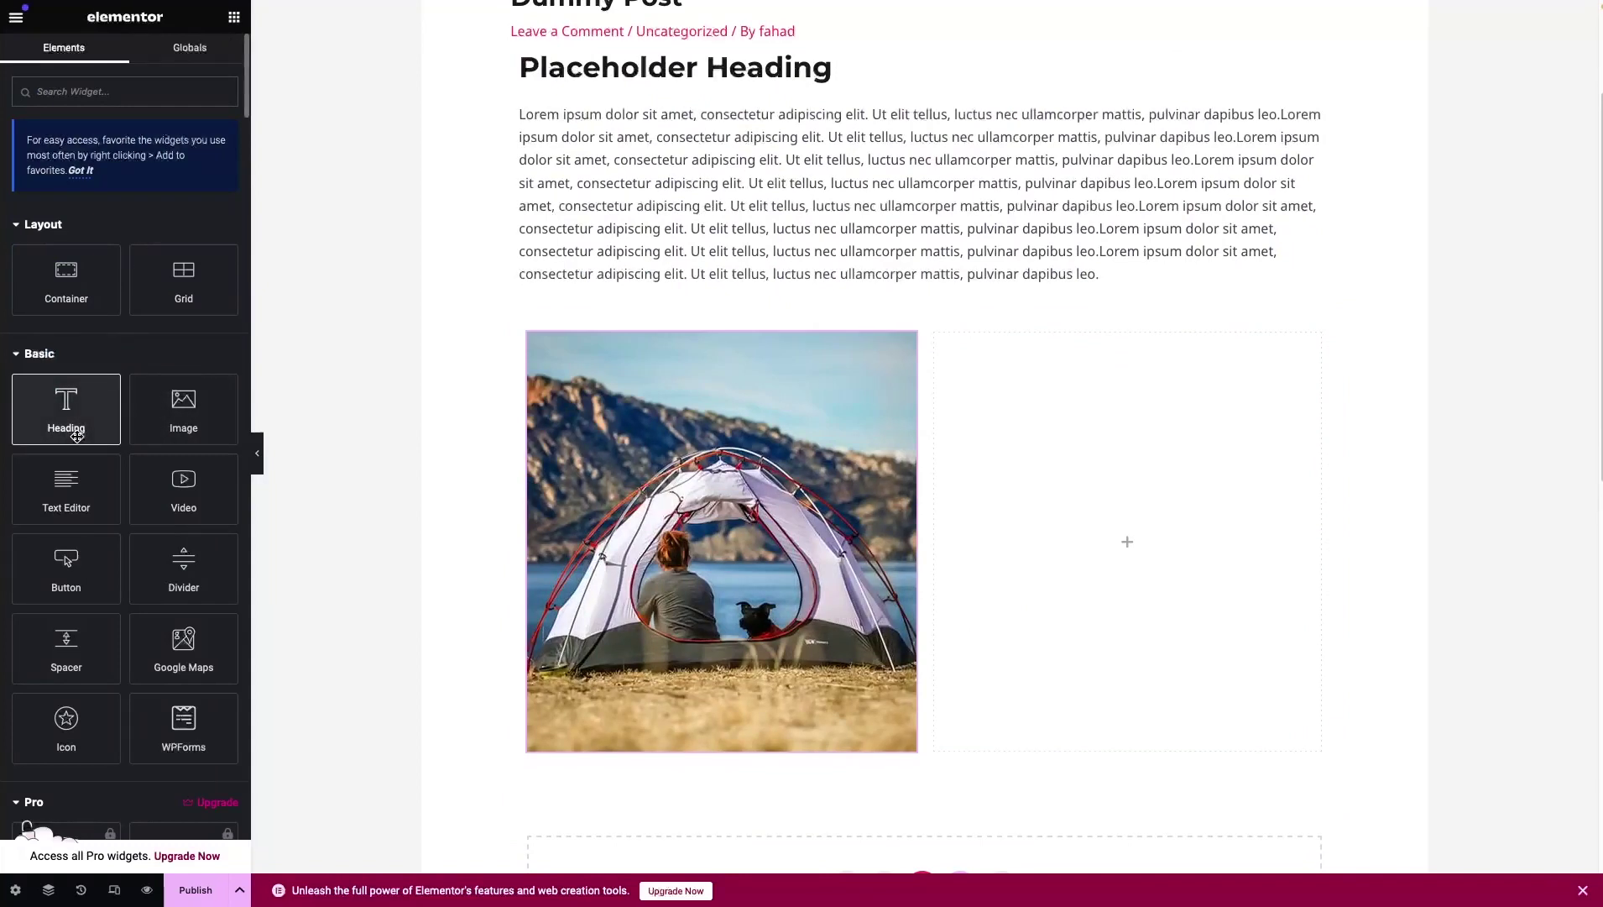
Add a heading and a Text Editor block with four Lorem copies to the right column.
{"action": "left_click_drag", "start_coordinate": [26, 429], "coordinate": [1065, 464]}
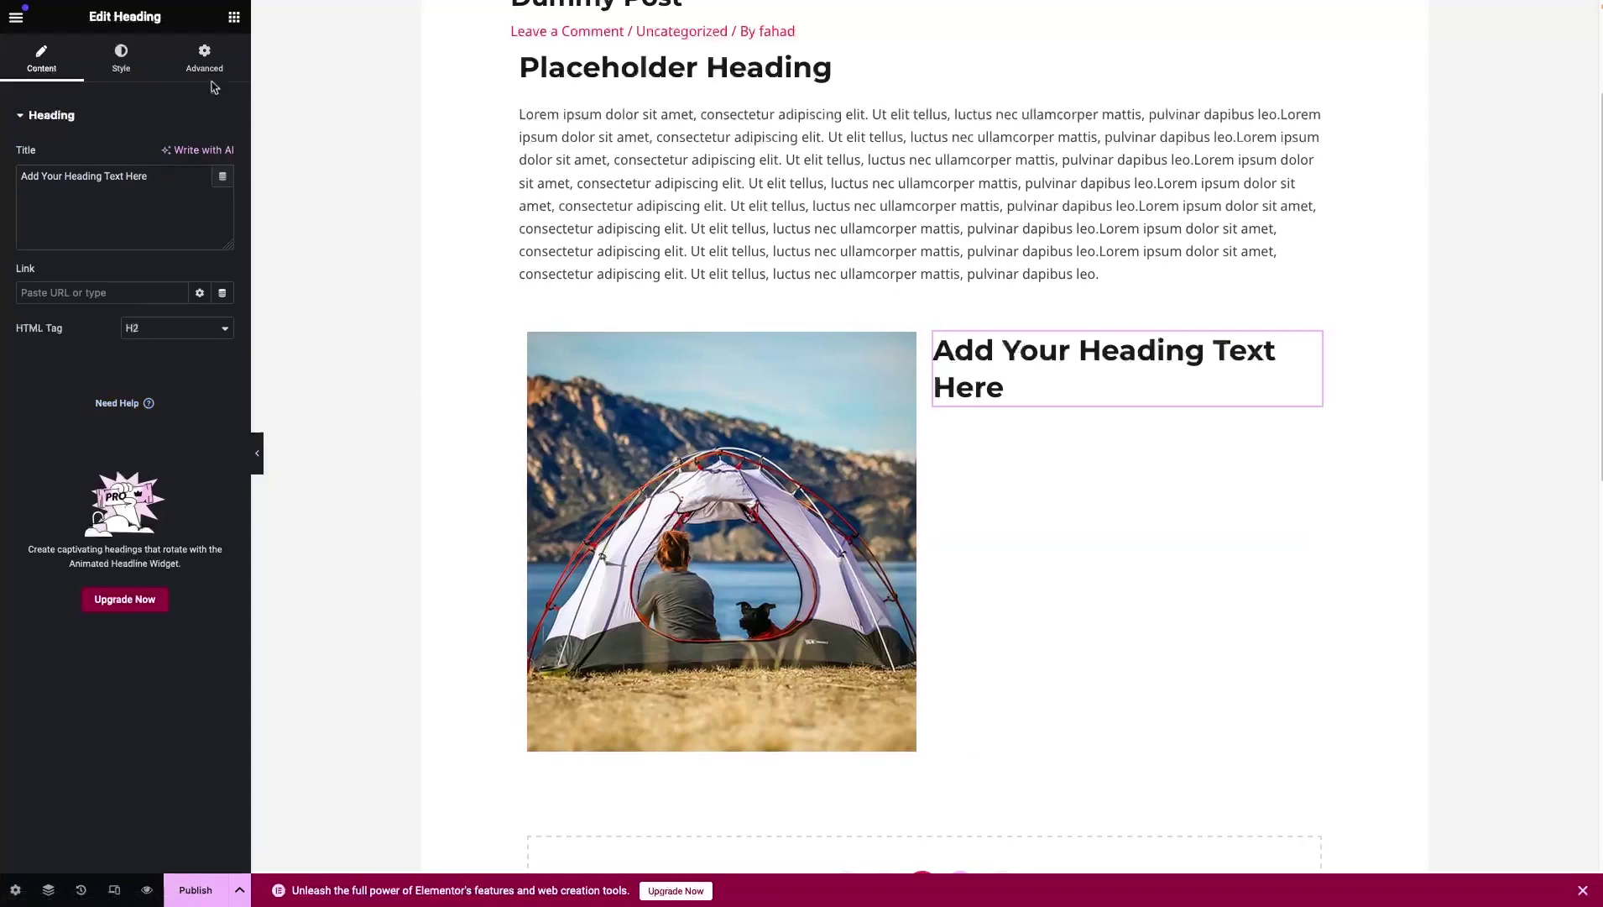
{"action": "left_click", "coordinate": [235, 18]}
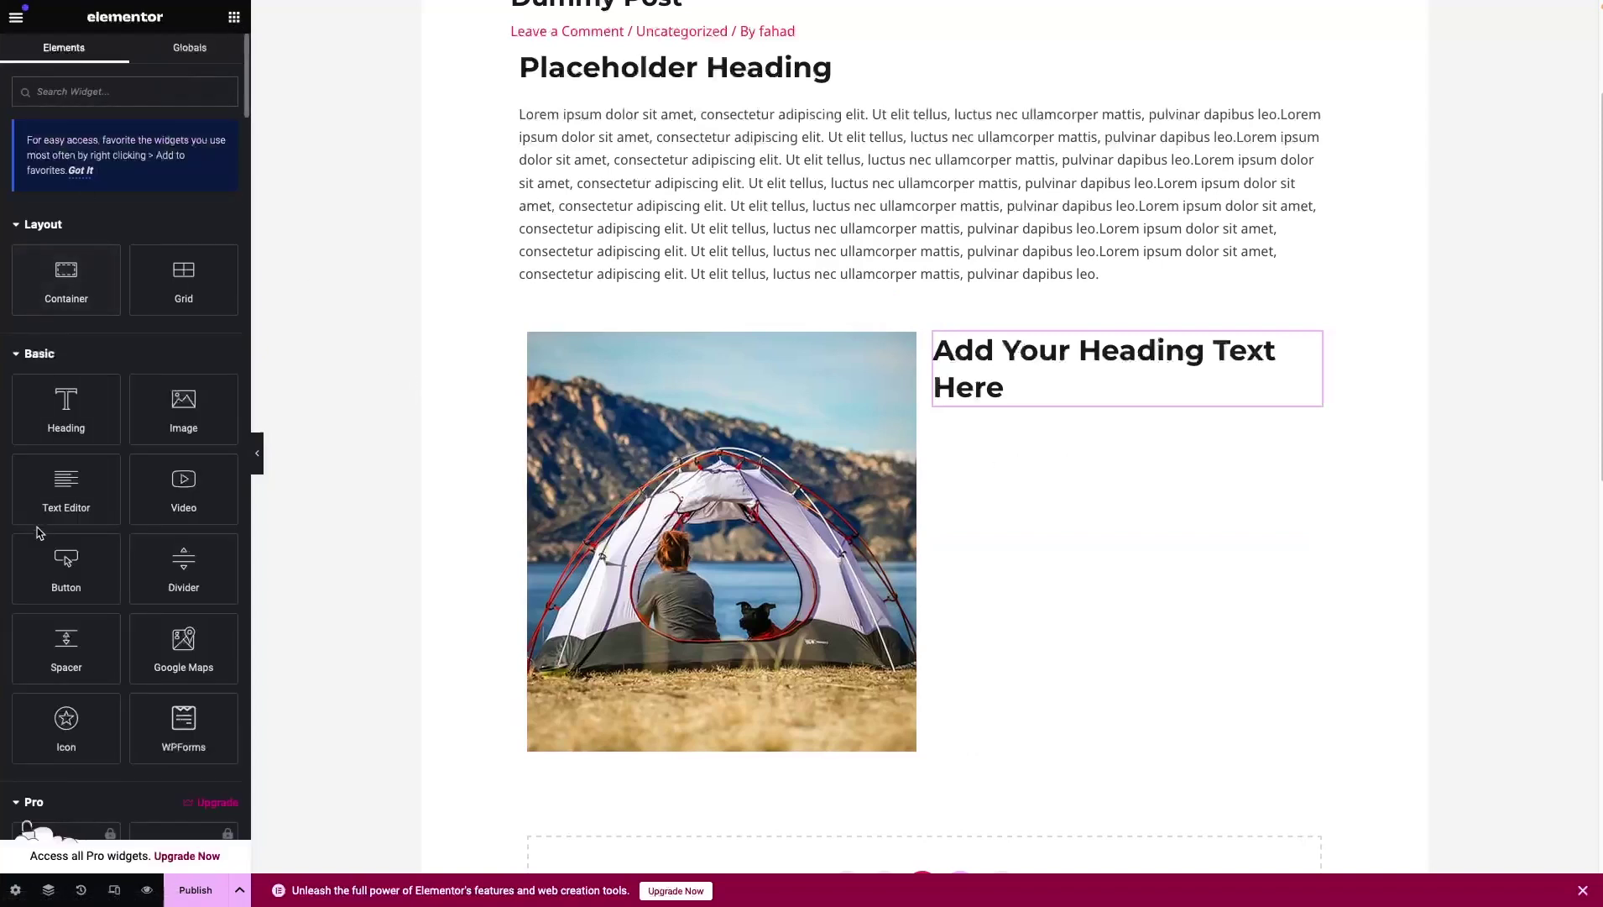
{"action": "left_click_drag", "start_coordinate": [50, 482], "coordinate": [1070, 387]}
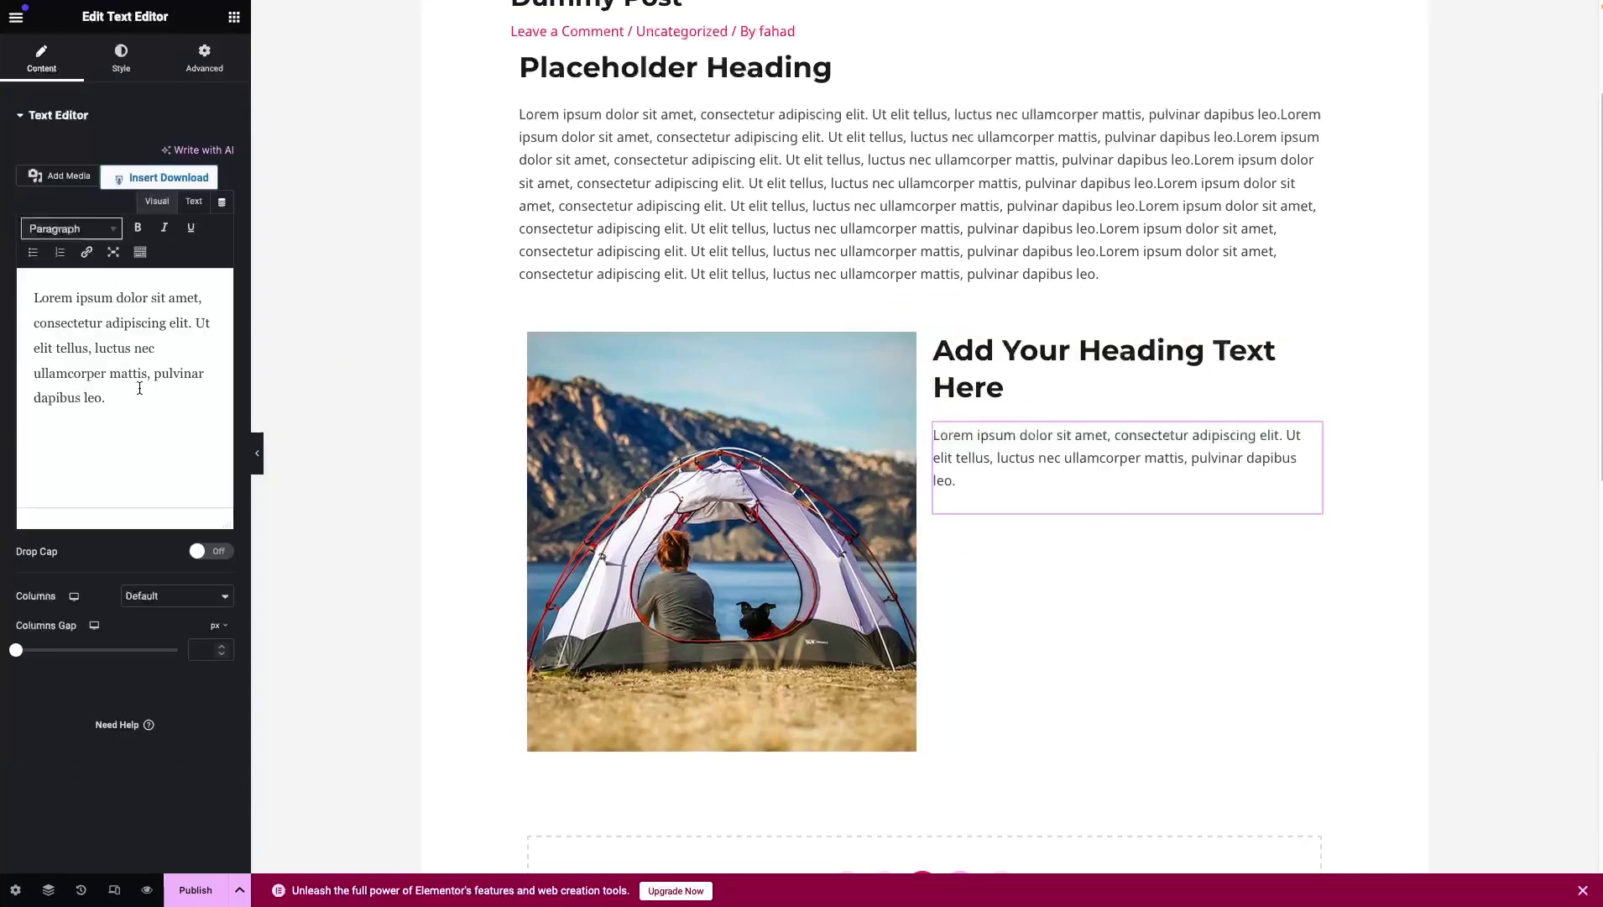
{"action": "left_click_drag", "start_coordinate": [143, 404], "coordinate": [1, 300]}
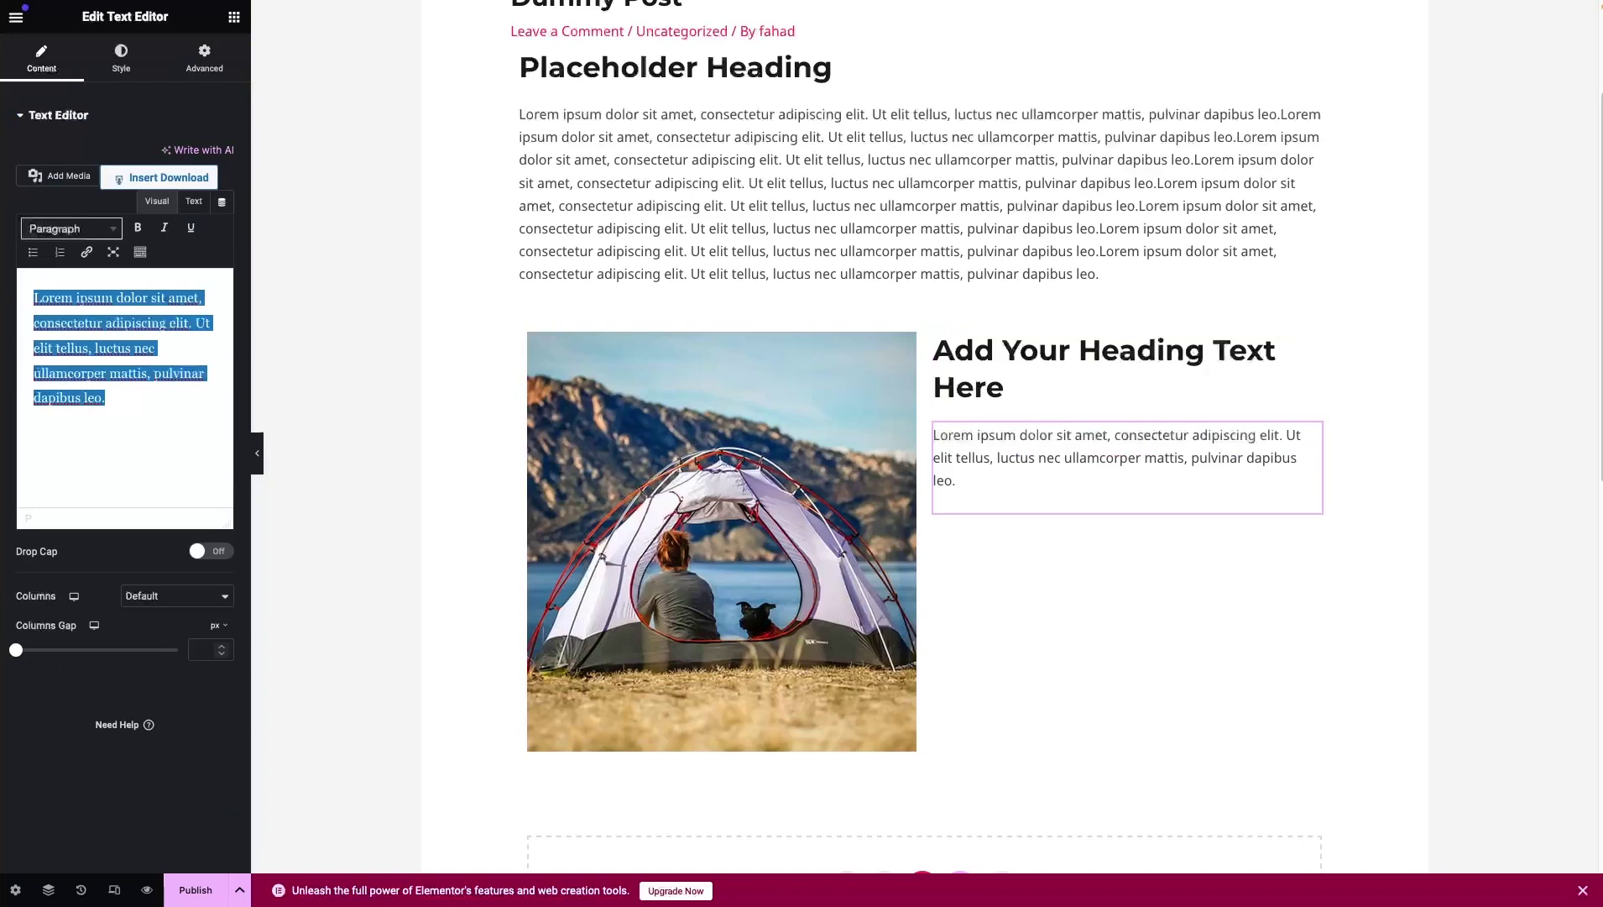
{"action": "type", "text": "Lorem ipsum dolor sit amet, consectetur adipiscing elit. Ut elit tellus, luctus nec ullamcorper mattis, pulvinar dapibus leo.Lorem ipsum dolor sit amet, consectetur adipiscing elit. Ut elit tellus, luctus nec ullamcorper mattis, pulvinar dapibus leo.Lorem ipsum dolor sit amet, consectetur adipiscing elit. Ut elit tellus, luctus nec ullamcorper mattis, pulvinar dapibus leo.Lorem ipsum dolor sit amet, consectetur adipiscing elit. Ut elit tellus, luctus nec ullamcorper mattis, pulvinar dapibus leo."}
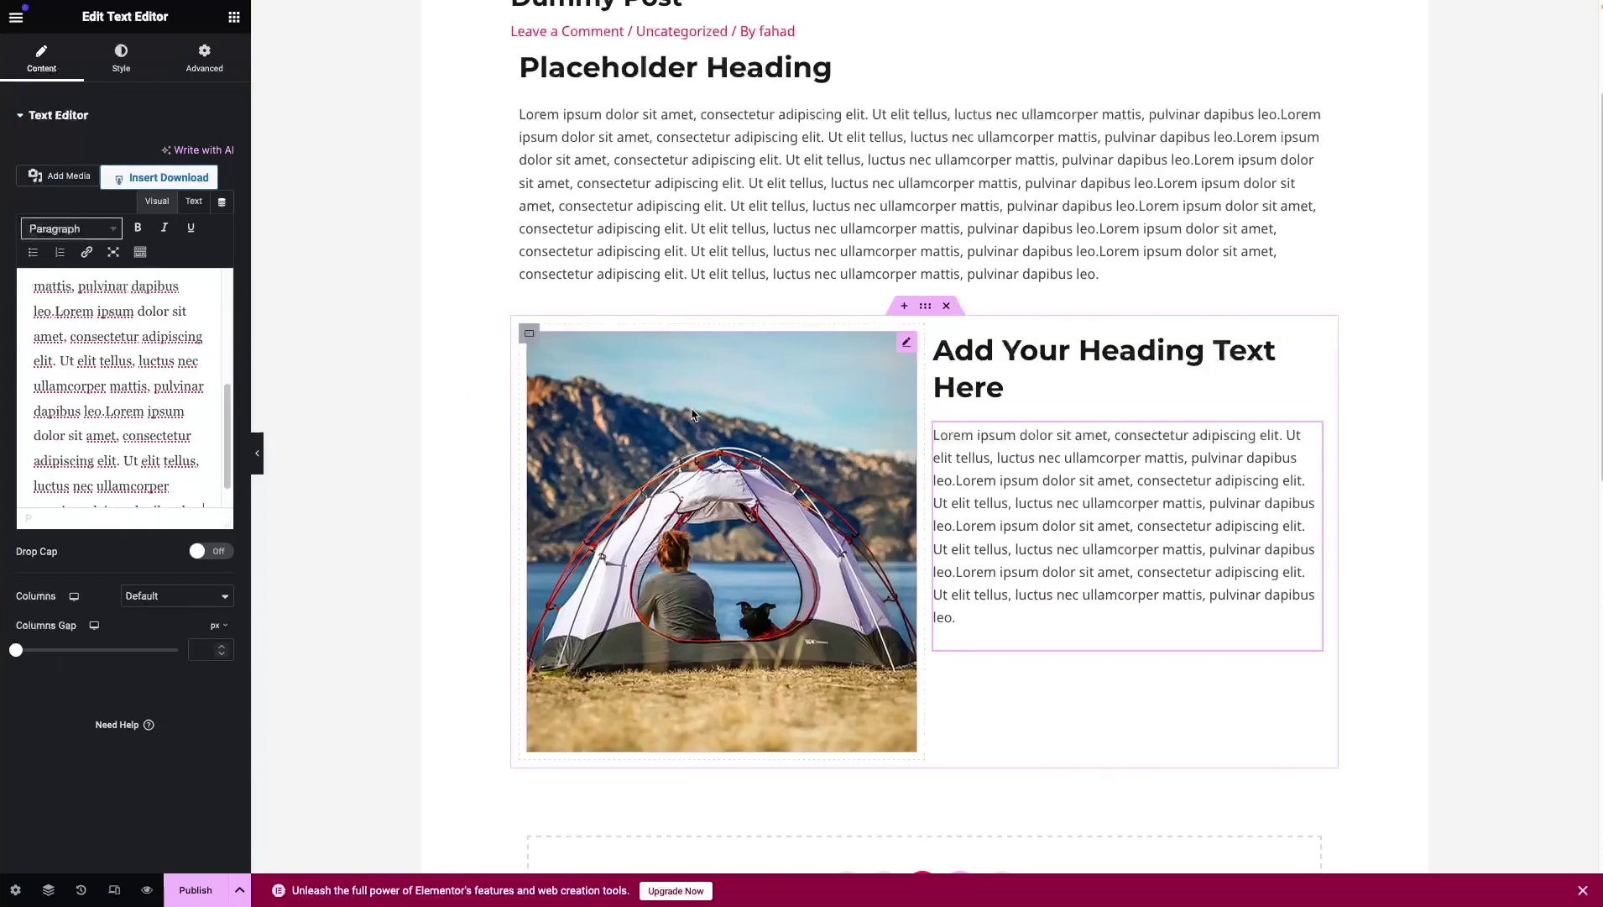
Rename the right-column heading's title to 'Heading'.
{"action": "left_click", "coordinate": [1020, 388]}
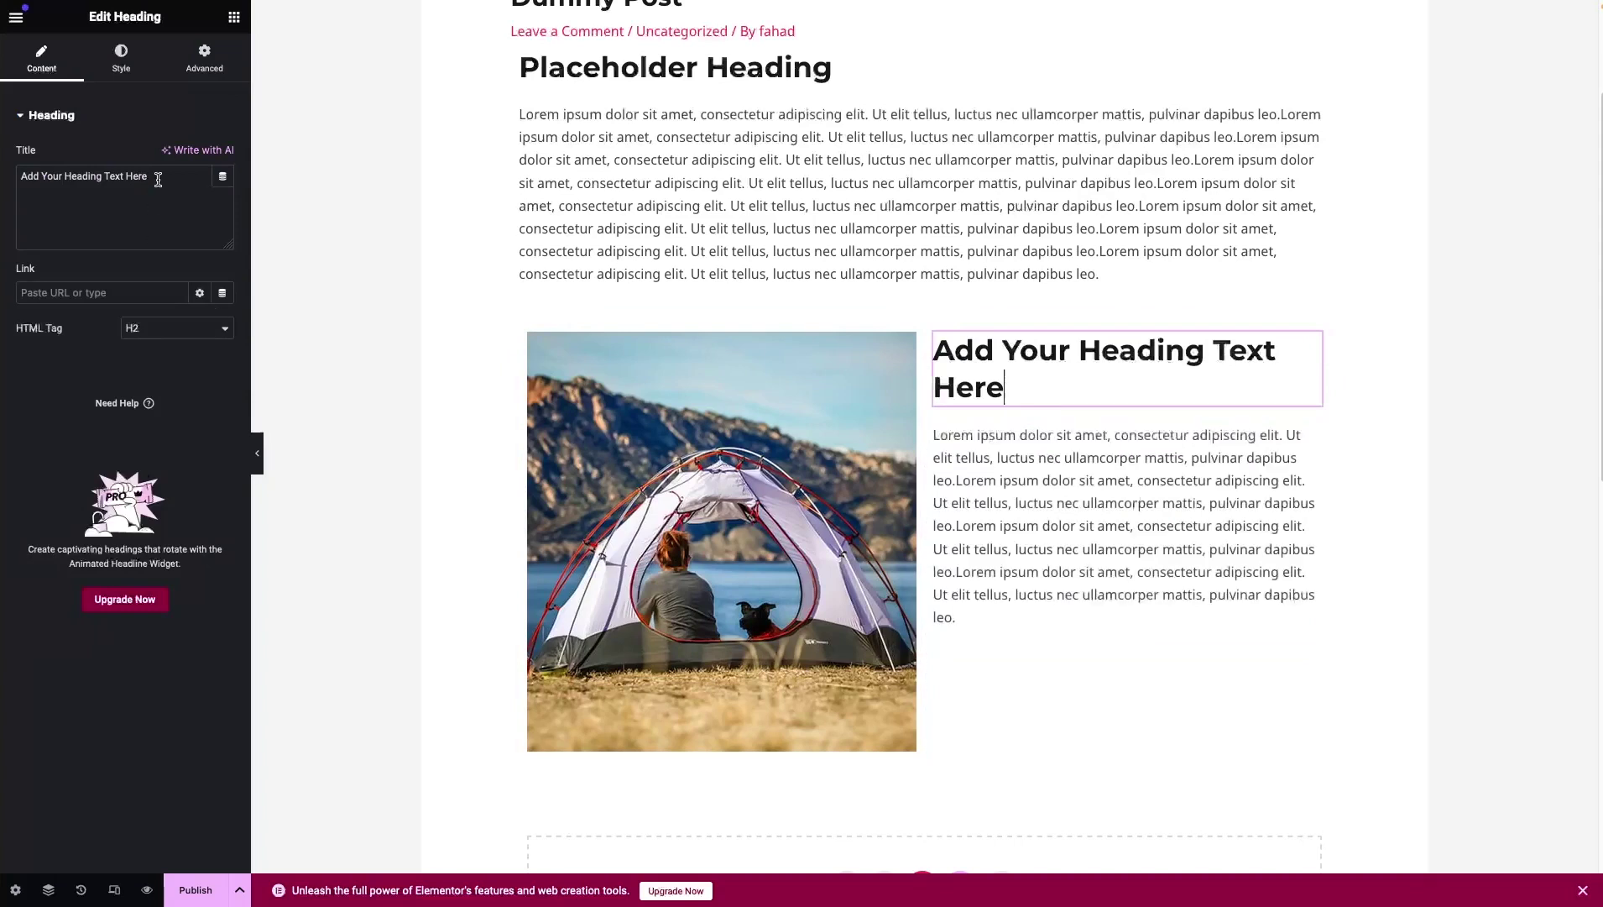
{"action": "left_click_drag", "start_coordinate": [149, 178], "coordinate": [107, 180]}
{"action": "key", "text": "ctrl+a"}
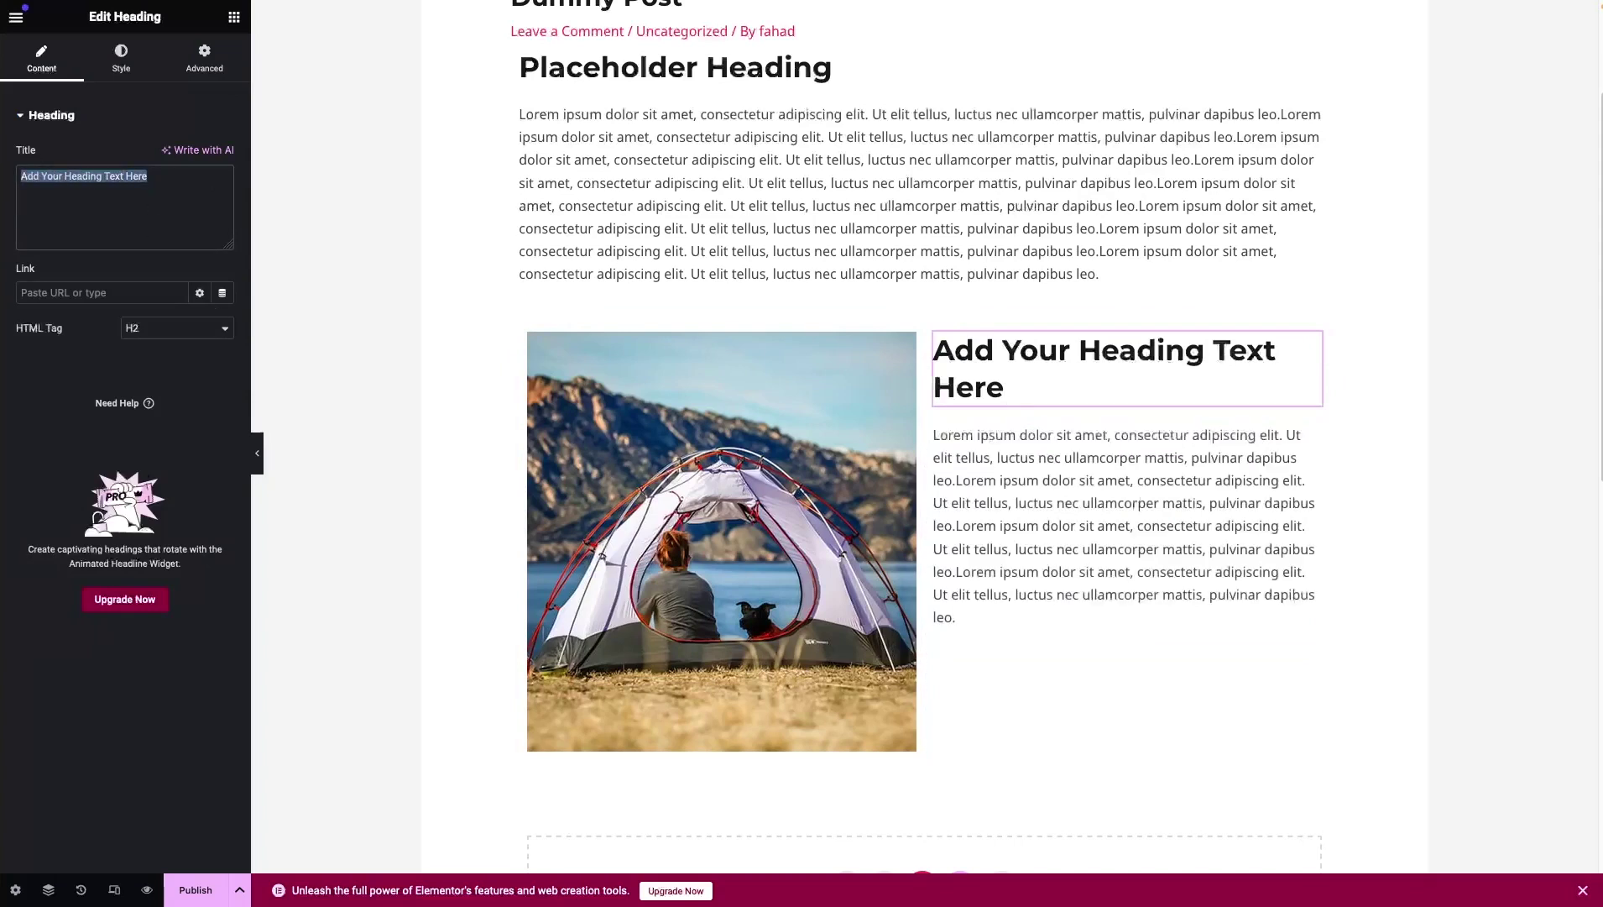
{"action": "type", "text": "Heading"}
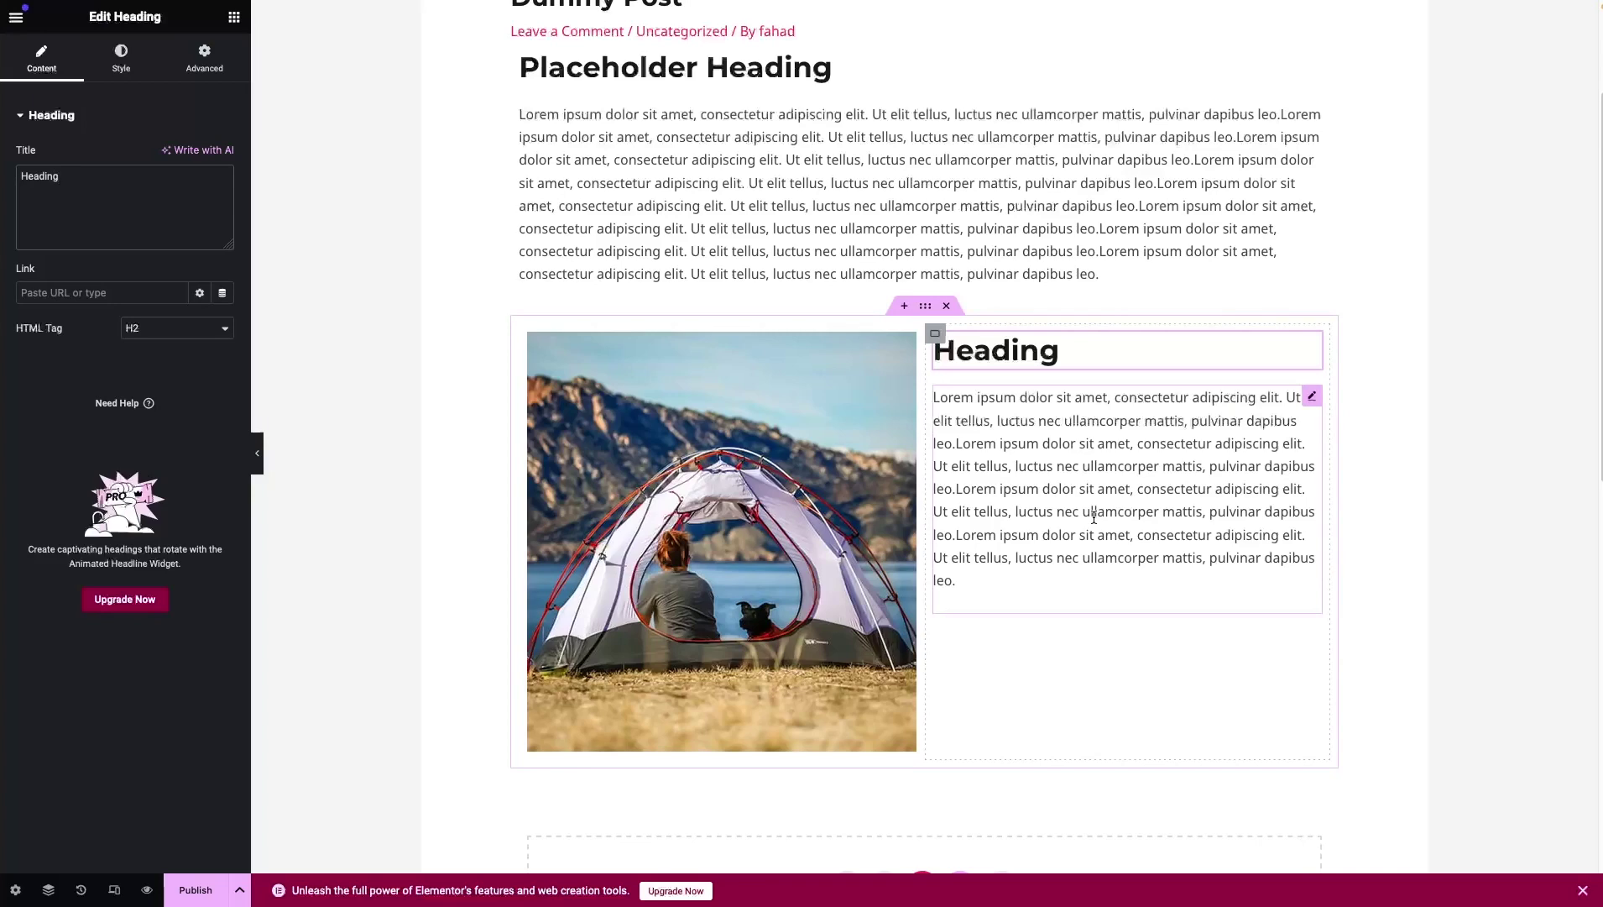
{"action": "scroll", "coordinate": [951, 699], "scroll_direction": "down", "scroll_amount": 3}
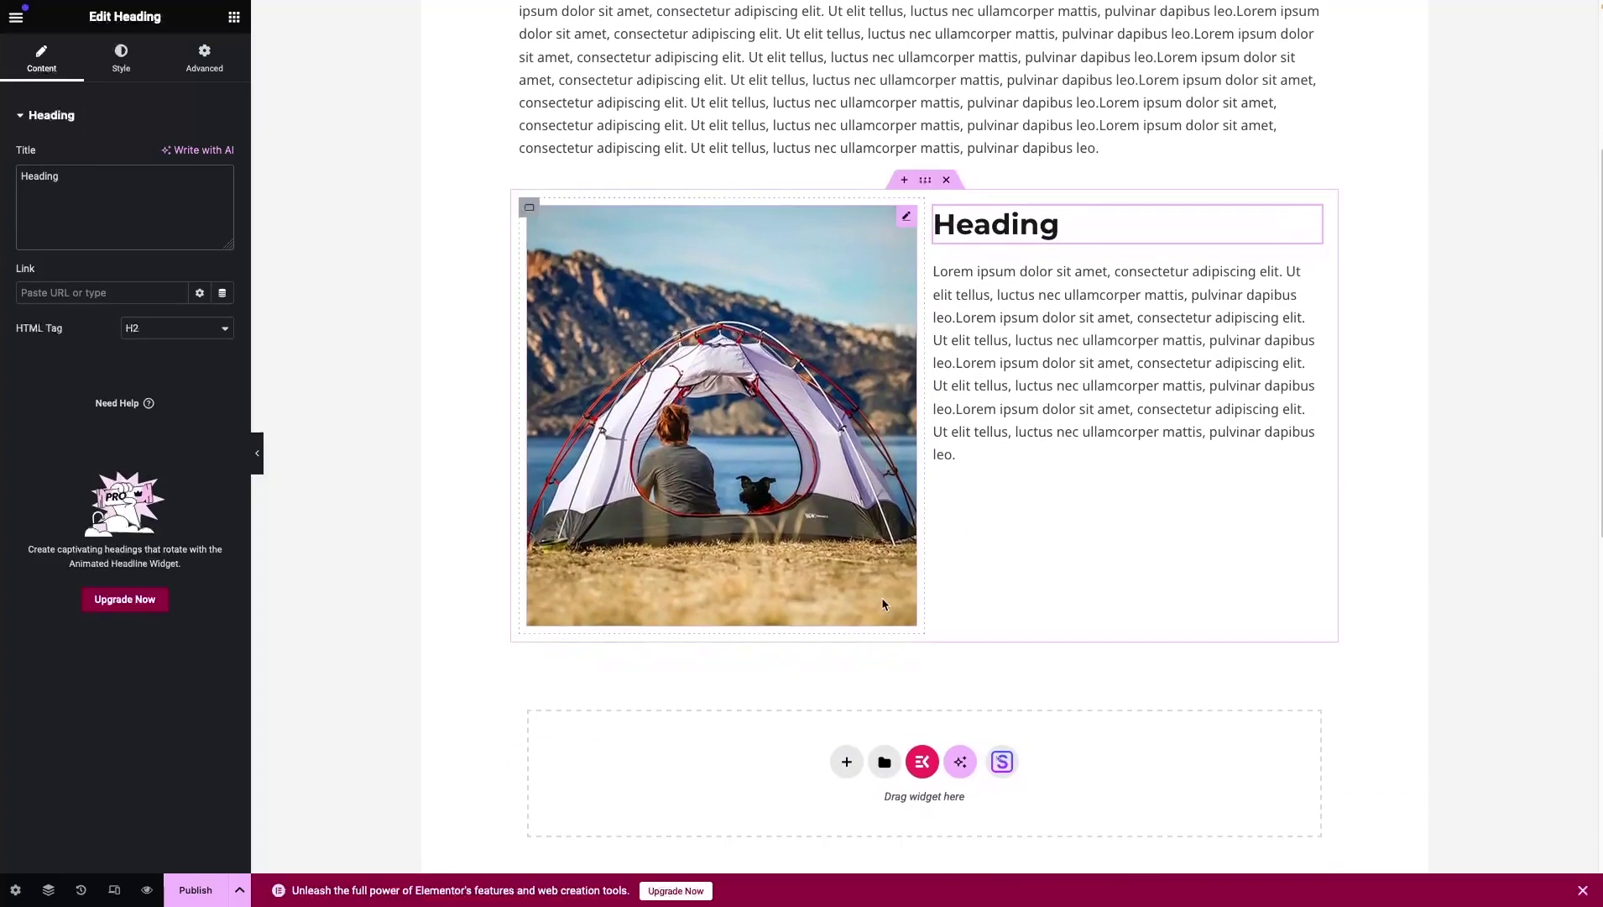
Insert a Divider above the image row, 30% wide and centre-aligned.
{"action": "scroll", "coordinate": [882, 596], "scroll_direction": "up", "scroll_amount": 2}
{"action": "scroll", "coordinate": [878, 520], "scroll_direction": "up", "scroll_amount": 1}
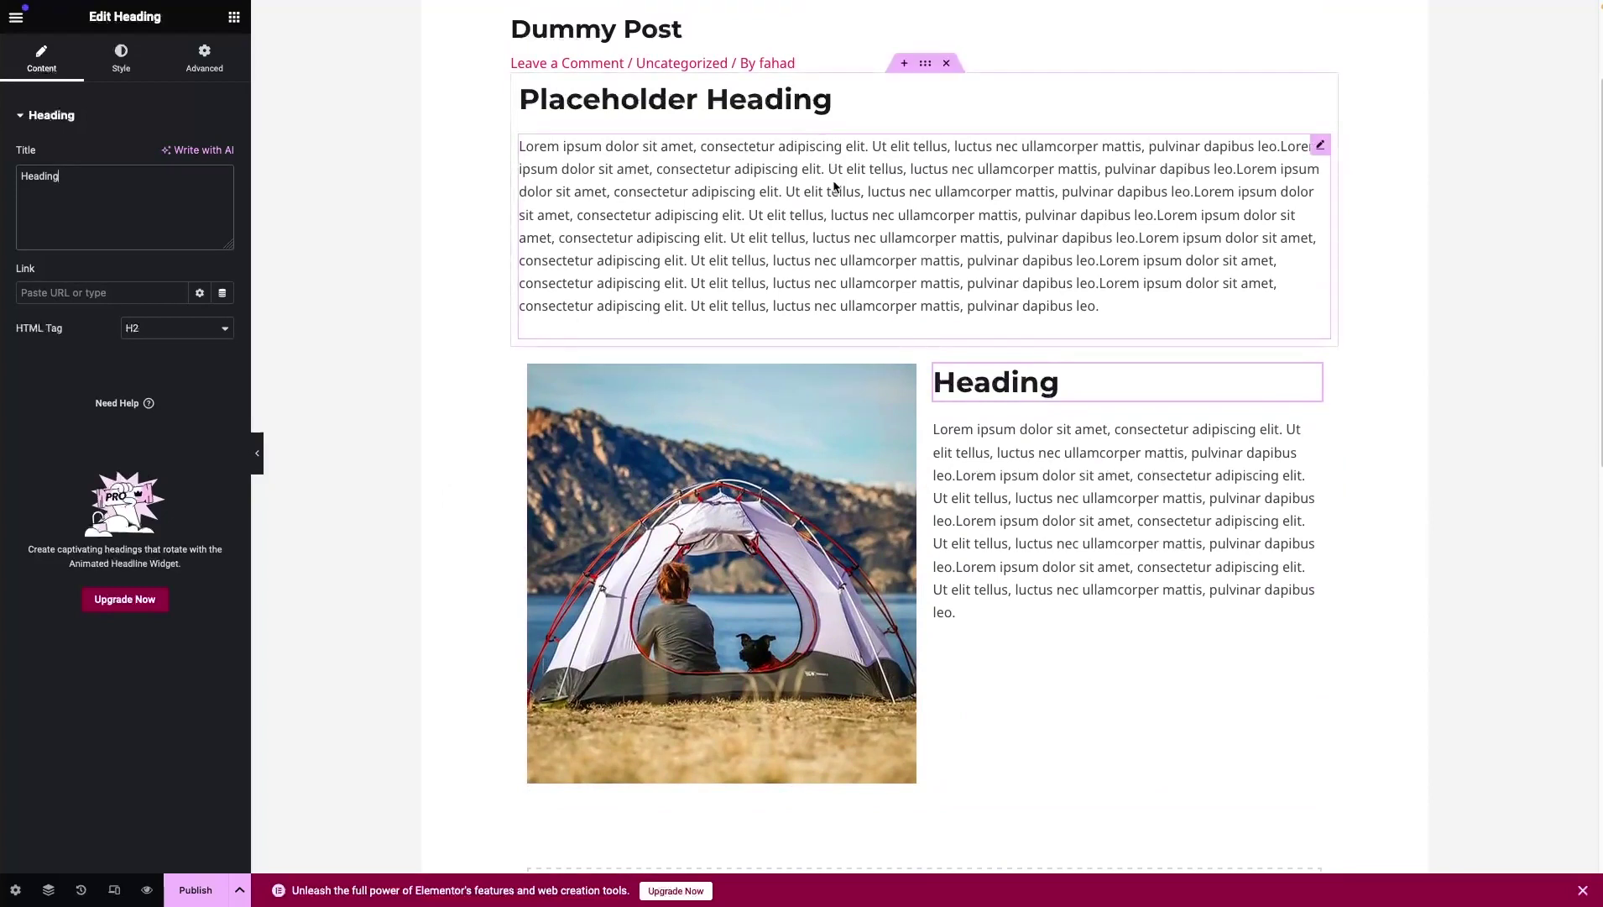
{"action": "left_click", "coordinate": [234, 18]}
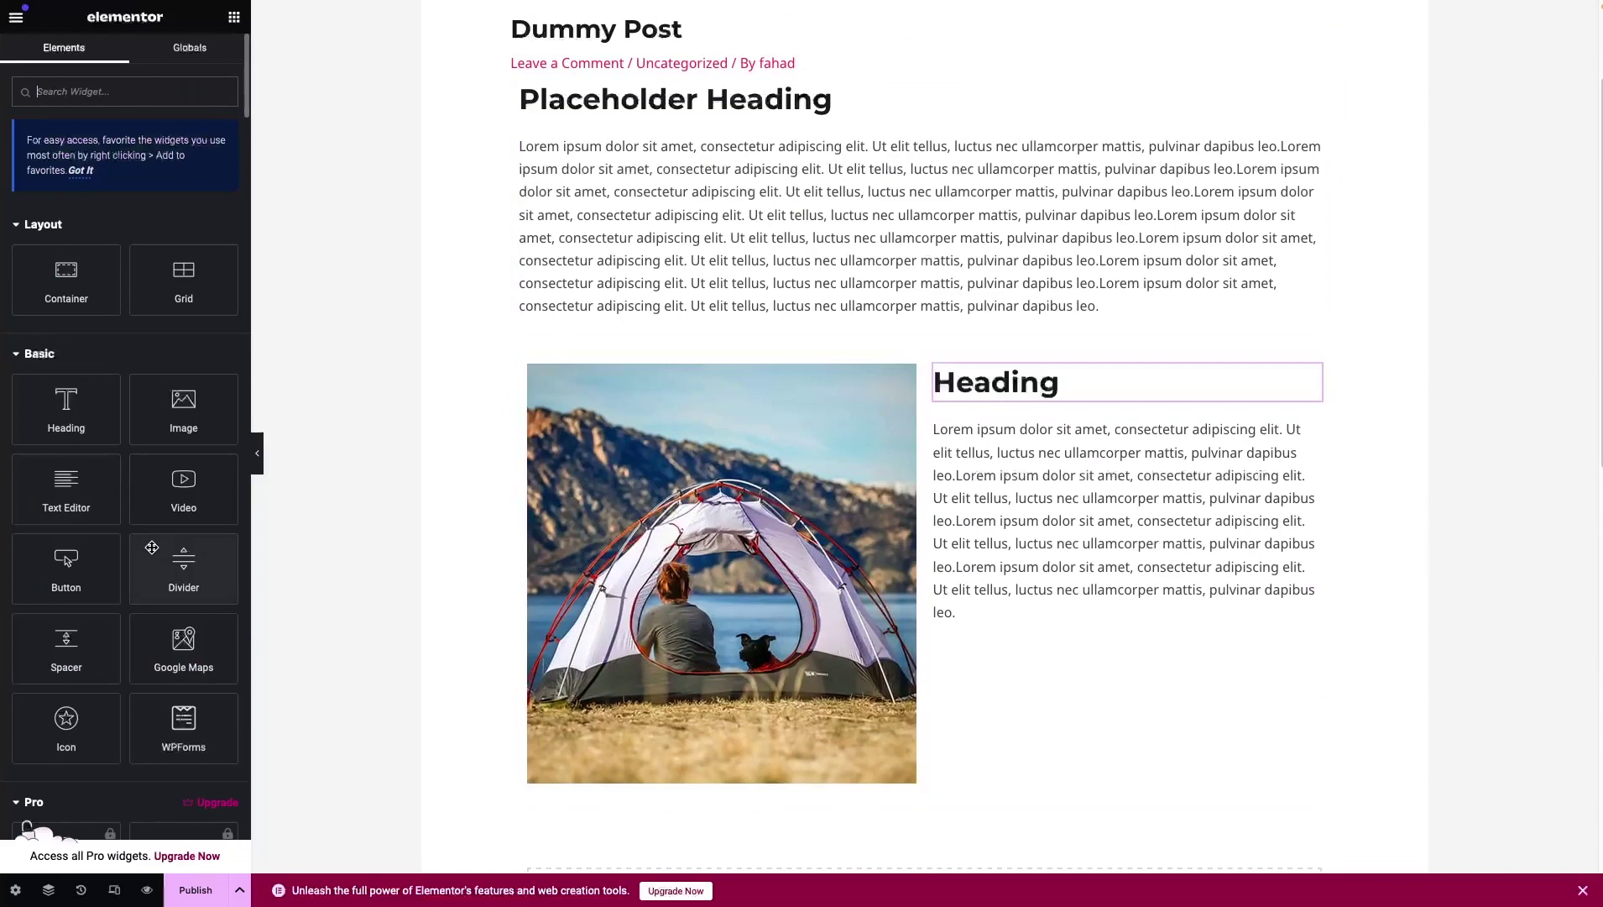
{"action": "left_click_drag", "start_coordinate": [152, 549], "coordinate": [796, 304]}
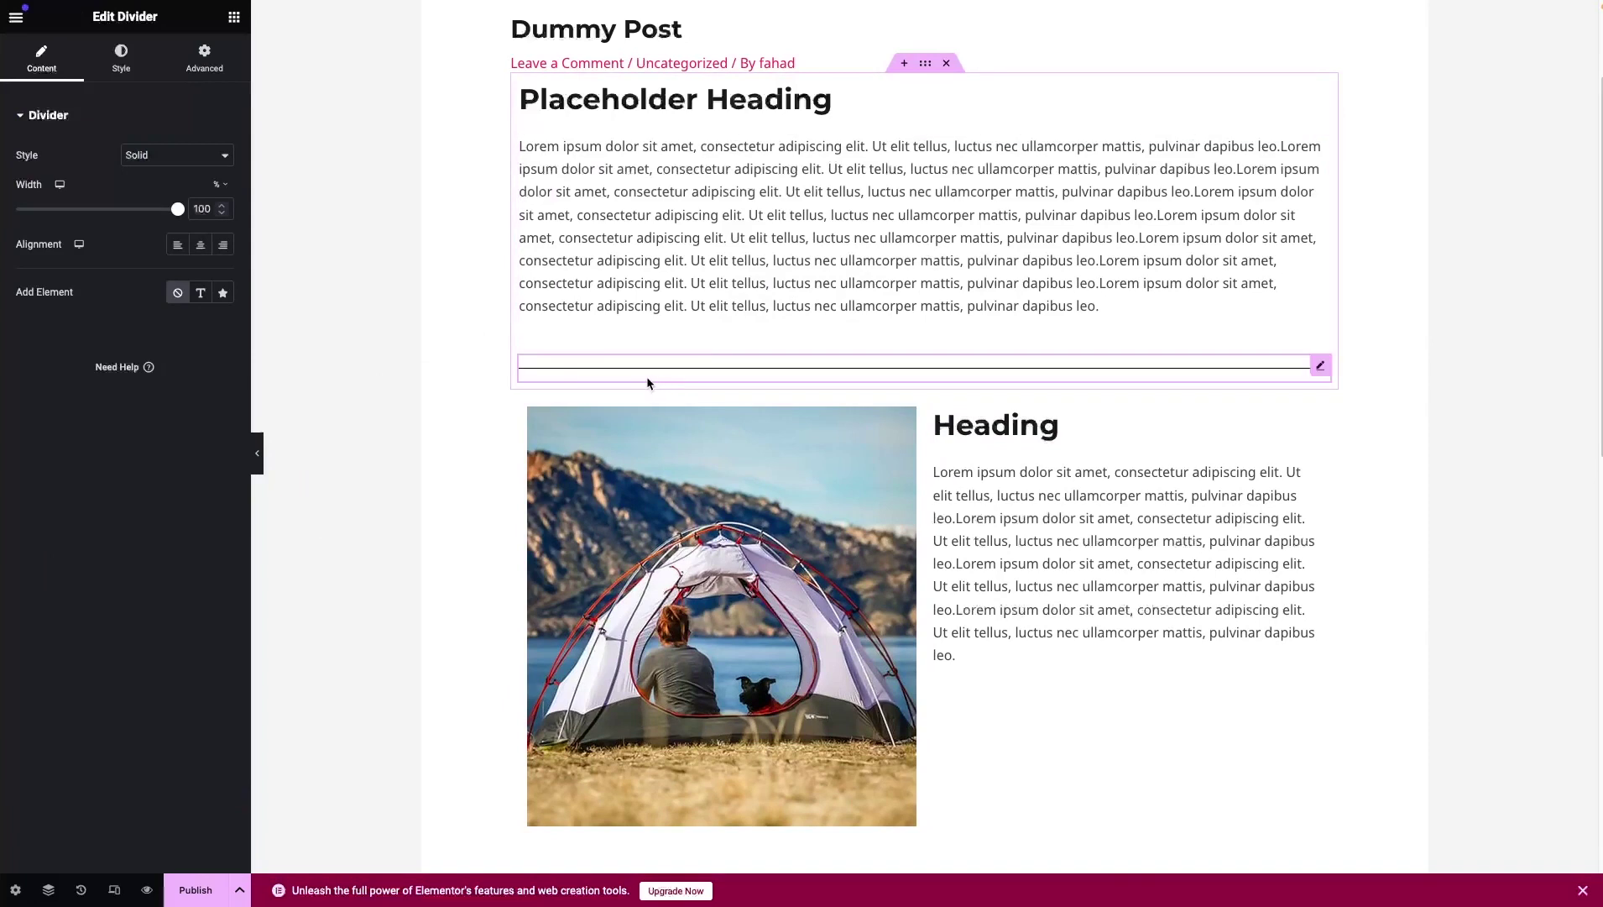
{"action": "left_click_drag", "start_coordinate": [177, 209], "coordinate": [64, 214]}
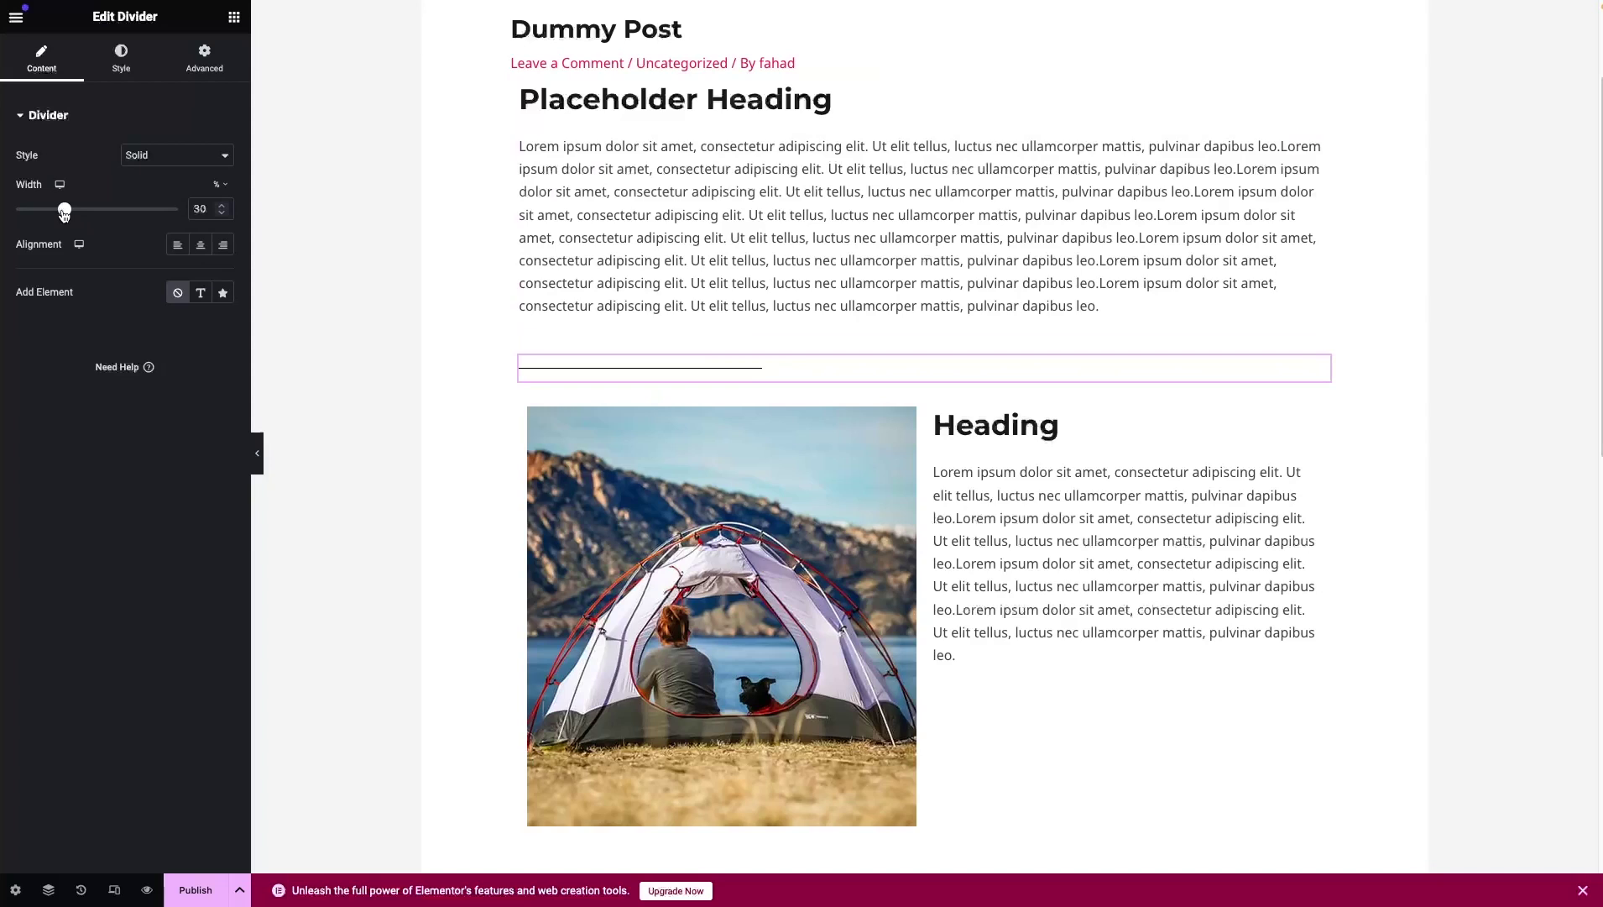
{"action": "left_click", "coordinate": [200, 246]}
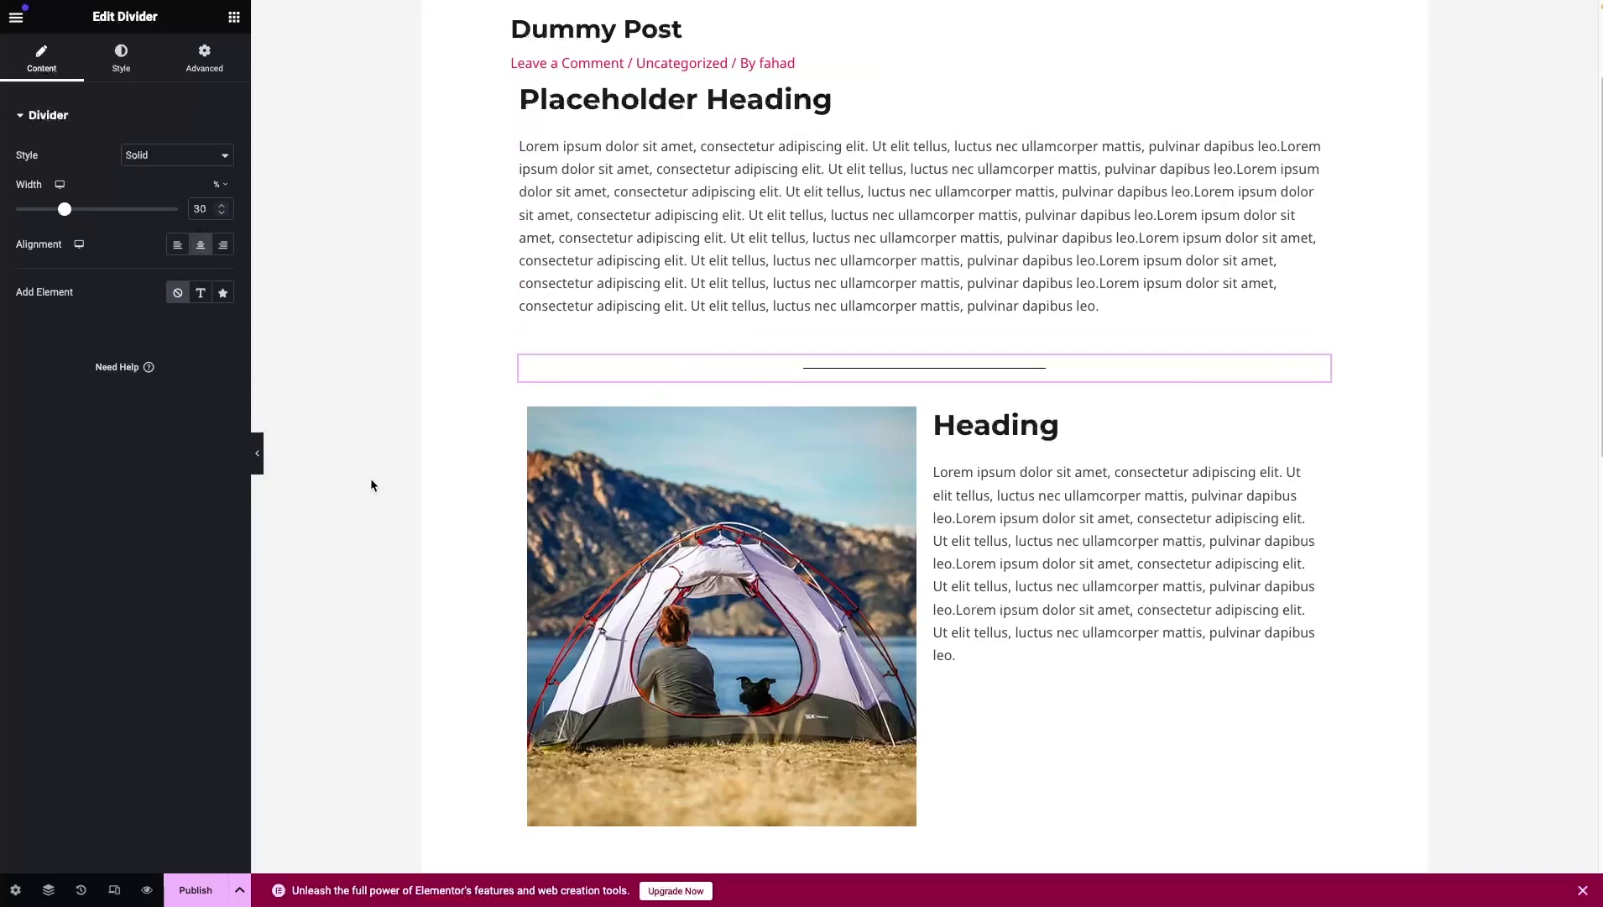
{"action": "scroll", "coordinate": [505, 565], "scroll_direction": "down", "scroll_amount": 2}
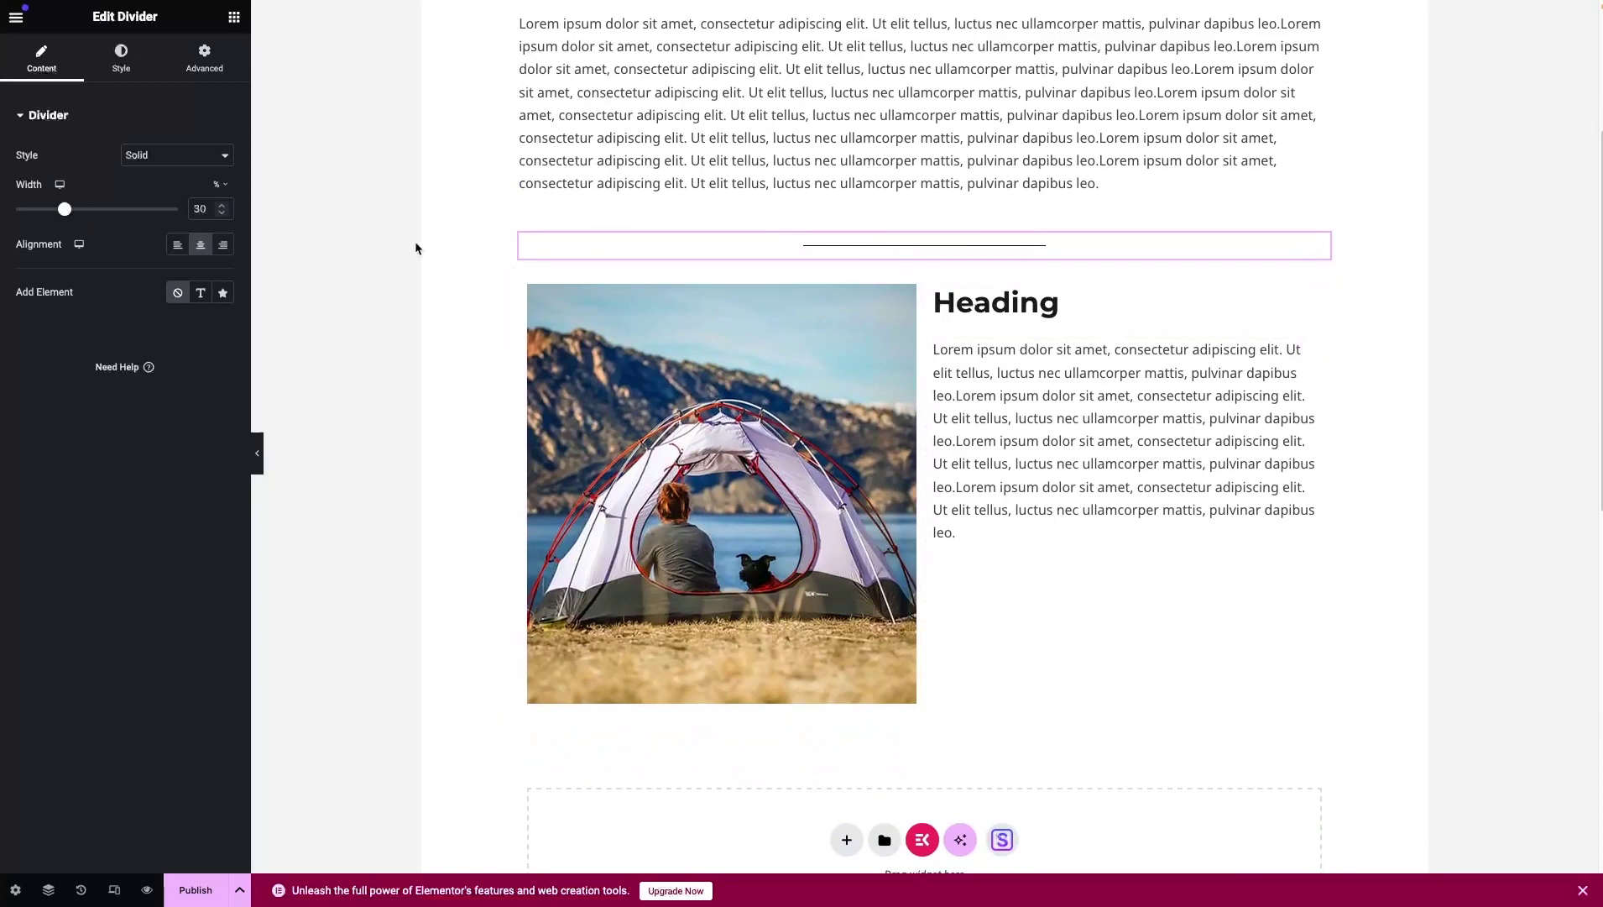
Add a short Lorem text block under the right column's text.
{"action": "left_click", "coordinate": [234, 18]}
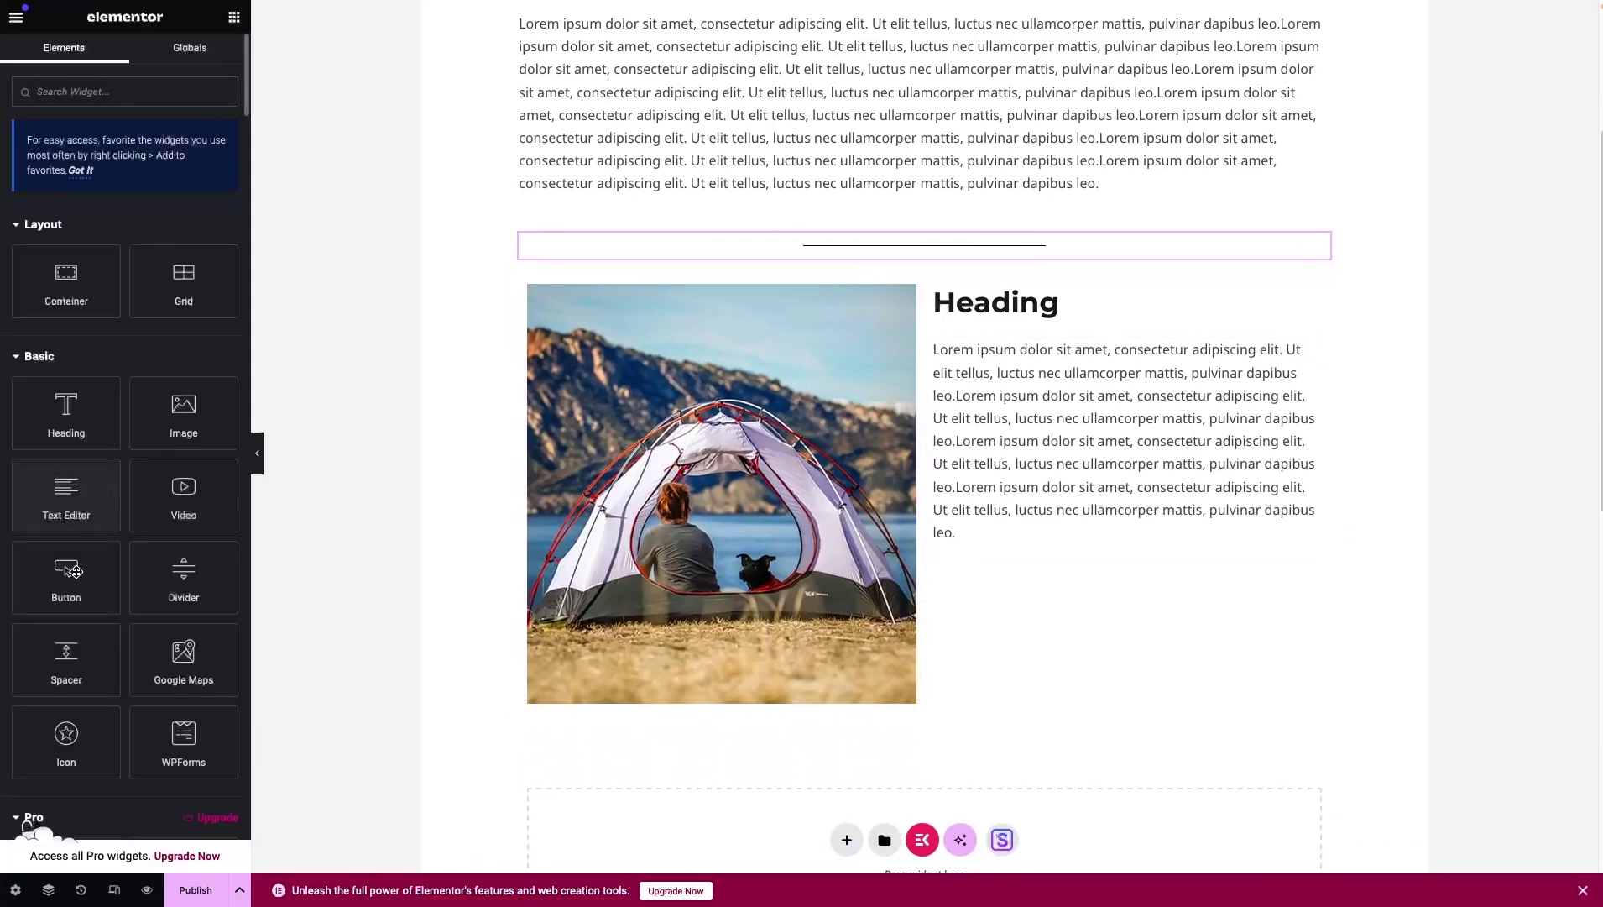
{"action": "left_click_drag", "start_coordinate": [70, 514], "coordinate": [1081, 554]}
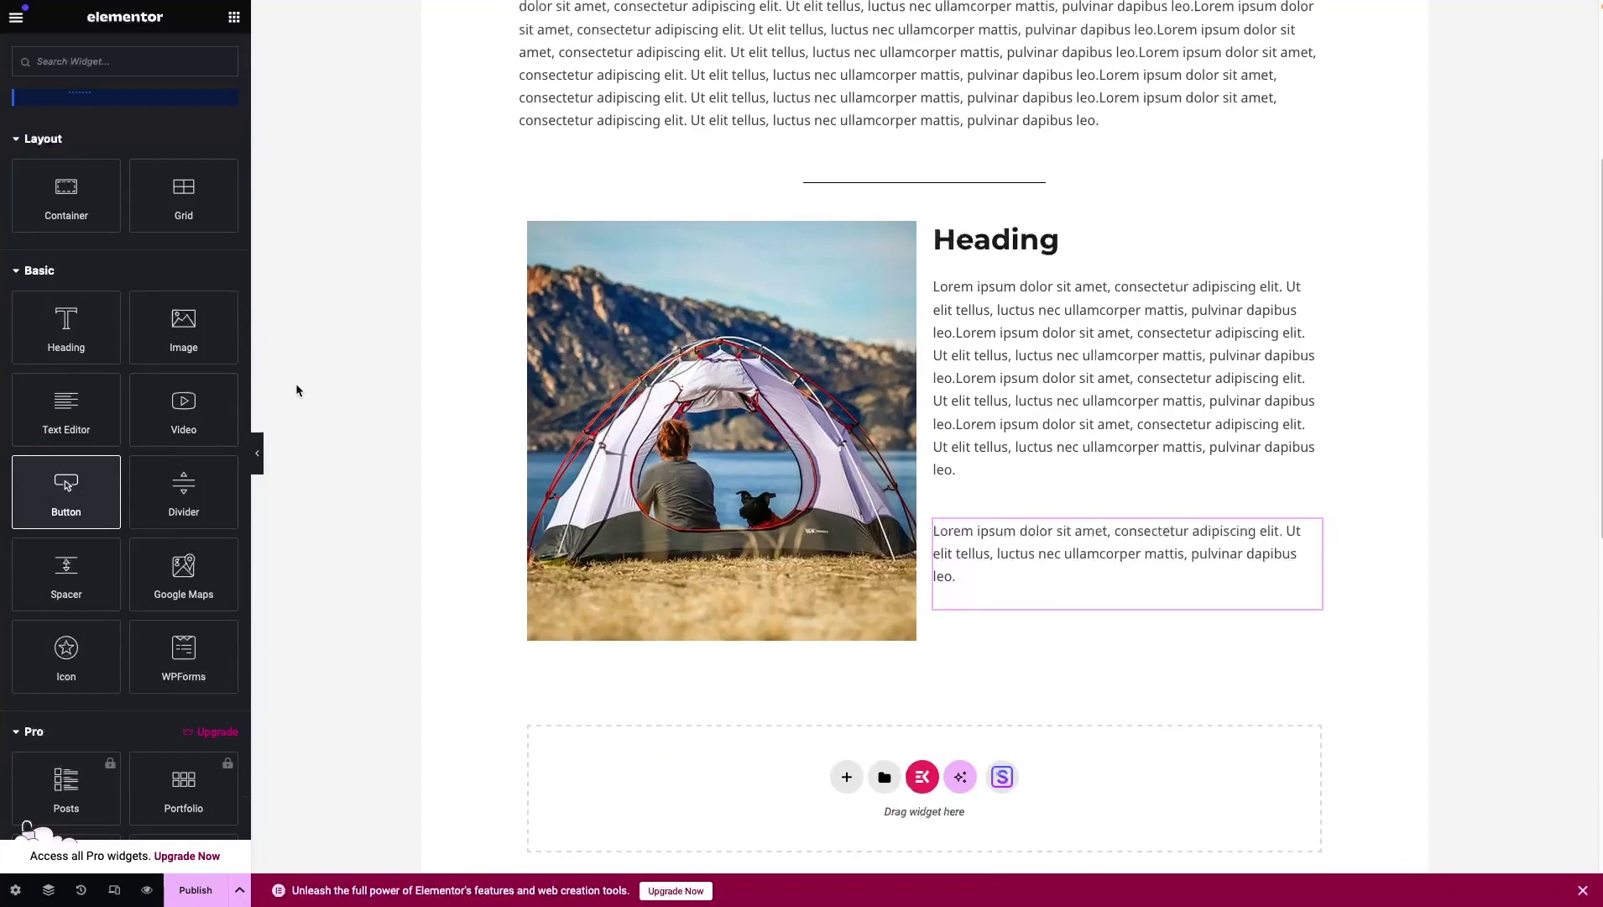
{"action": "scroll", "coordinate": [473, 512], "scroll_direction": "down", "scroll_amount": 1}
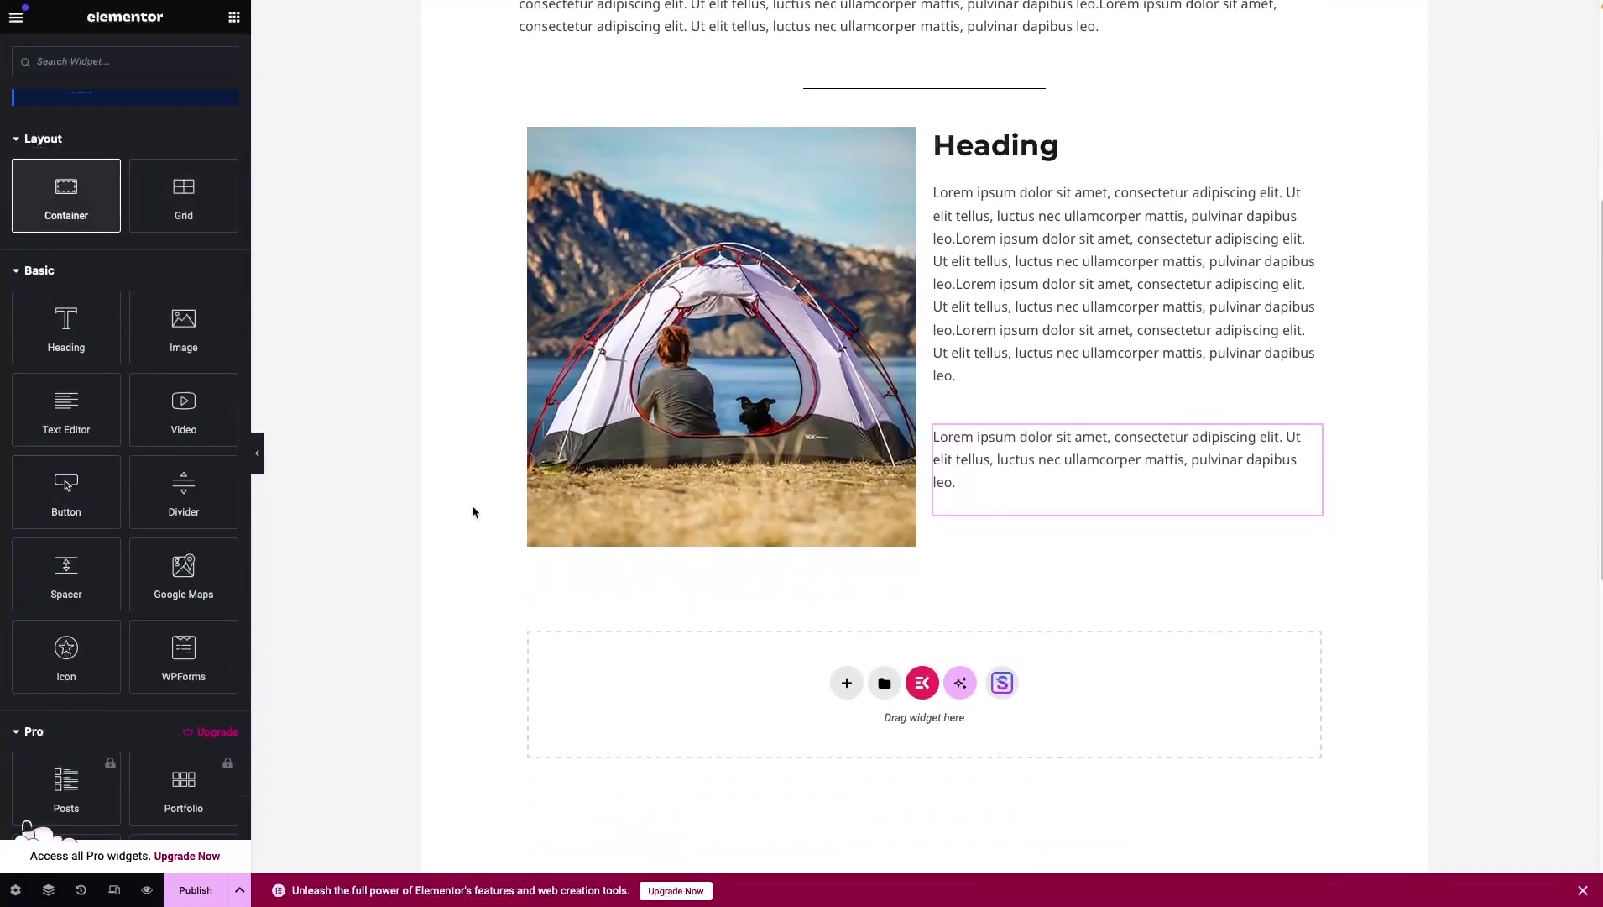
Add an empty single-column Flexbox container below the image section.
{"action": "left_click", "coordinate": [846, 683]}
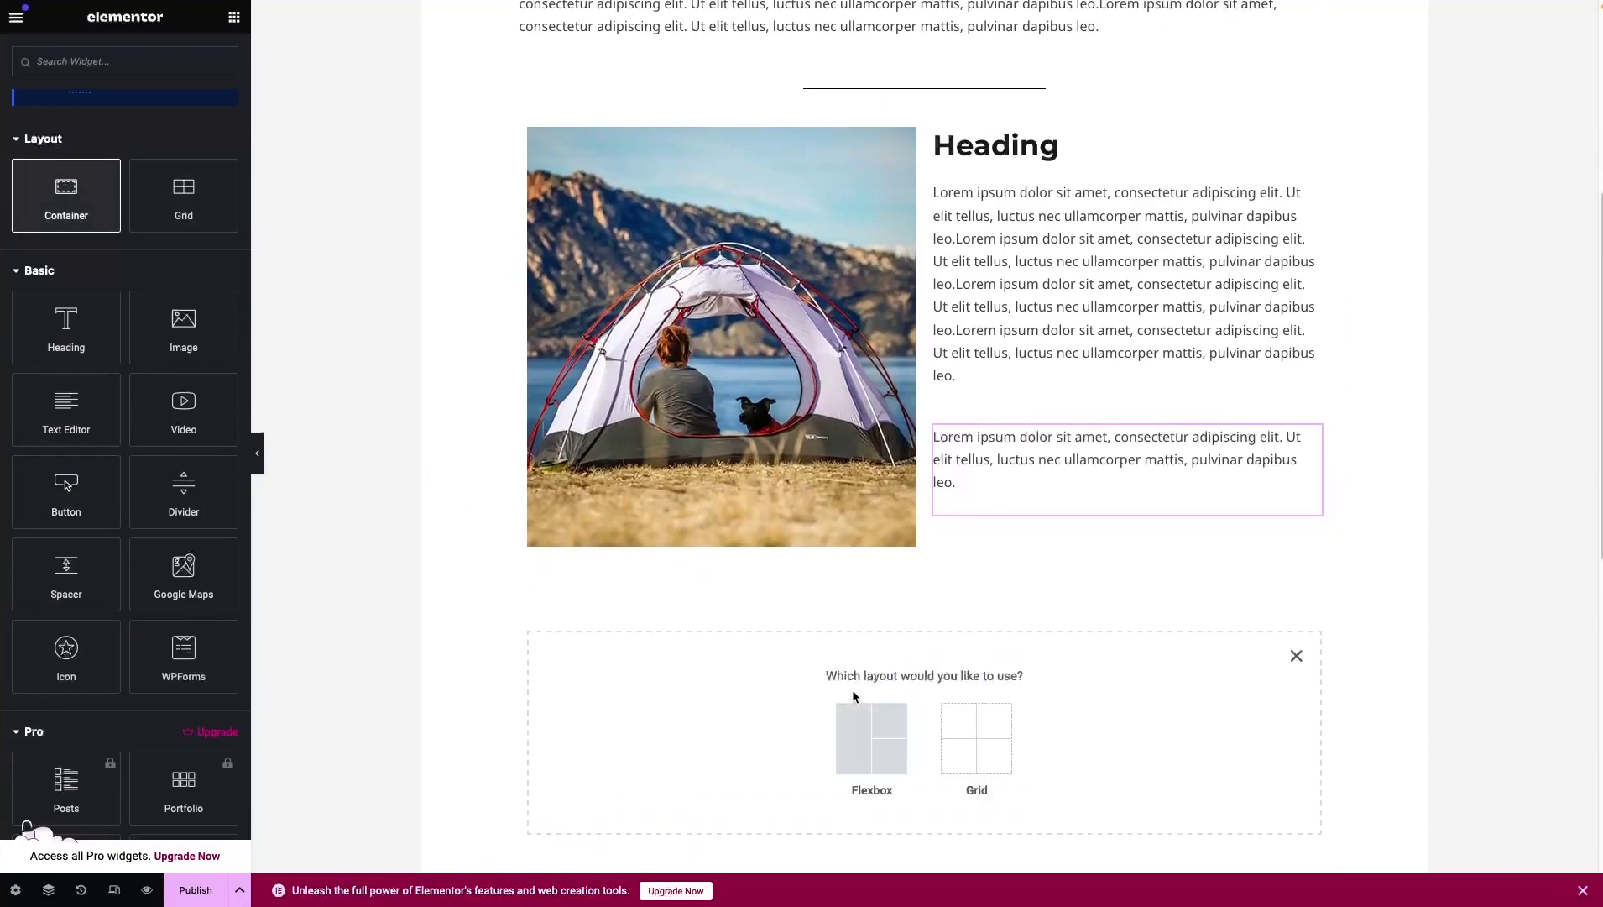
{"action": "left_click", "coordinate": [861, 739]}
{"action": "scroll", "coordinate": [858, 734], "scroll_direction": "down", "scroll_amount": 1}
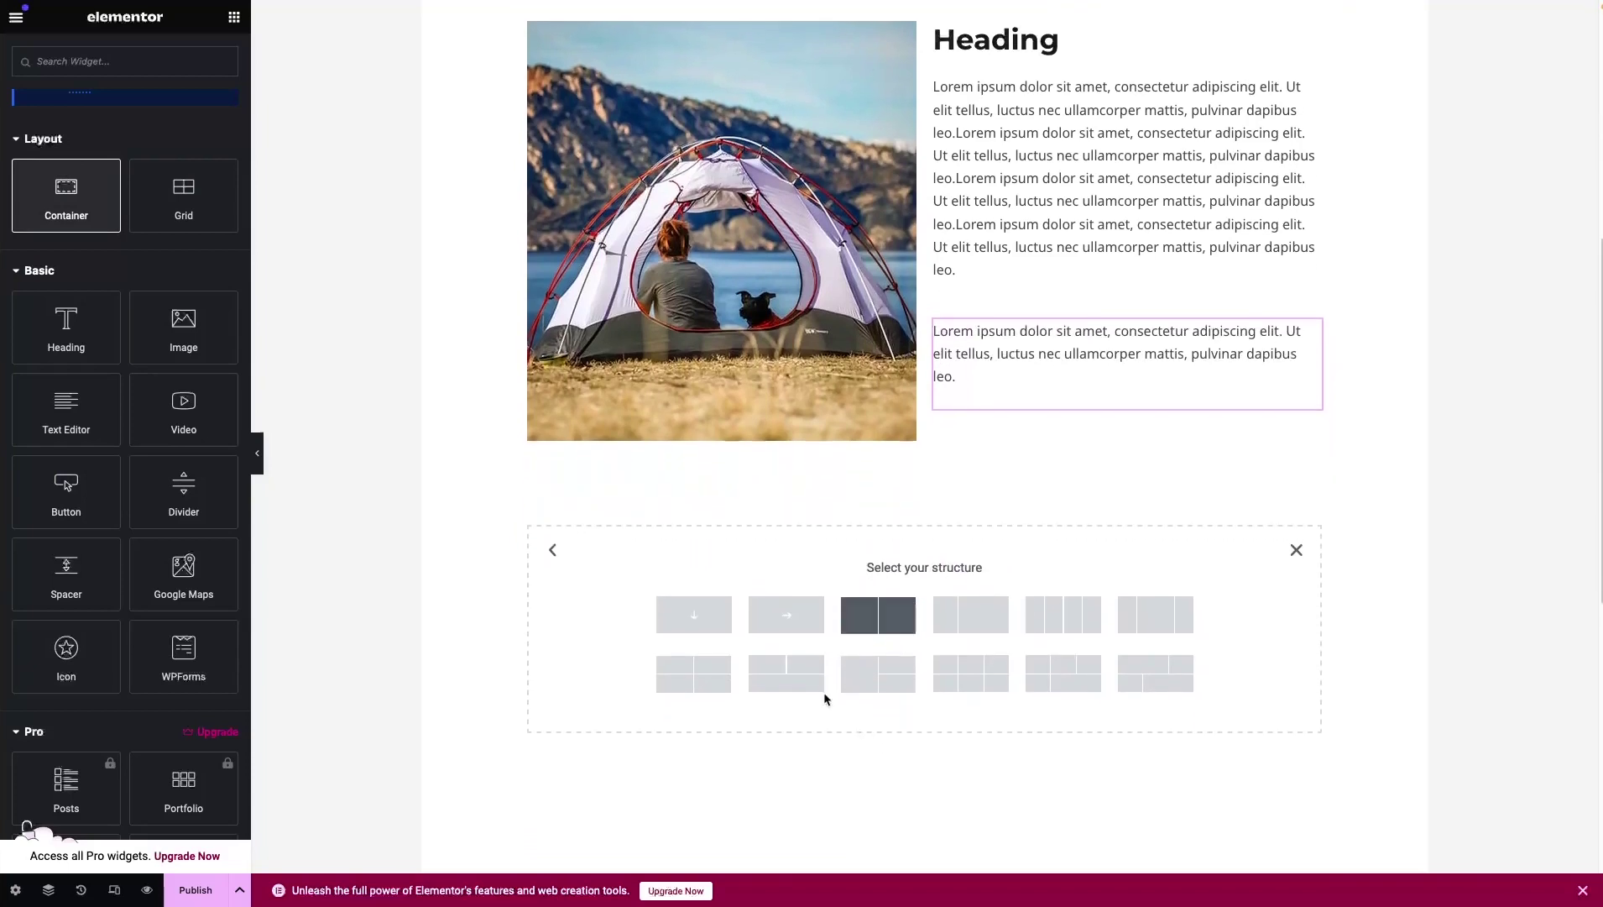
{"action": "left_click", "coordinate": [687, 621]}
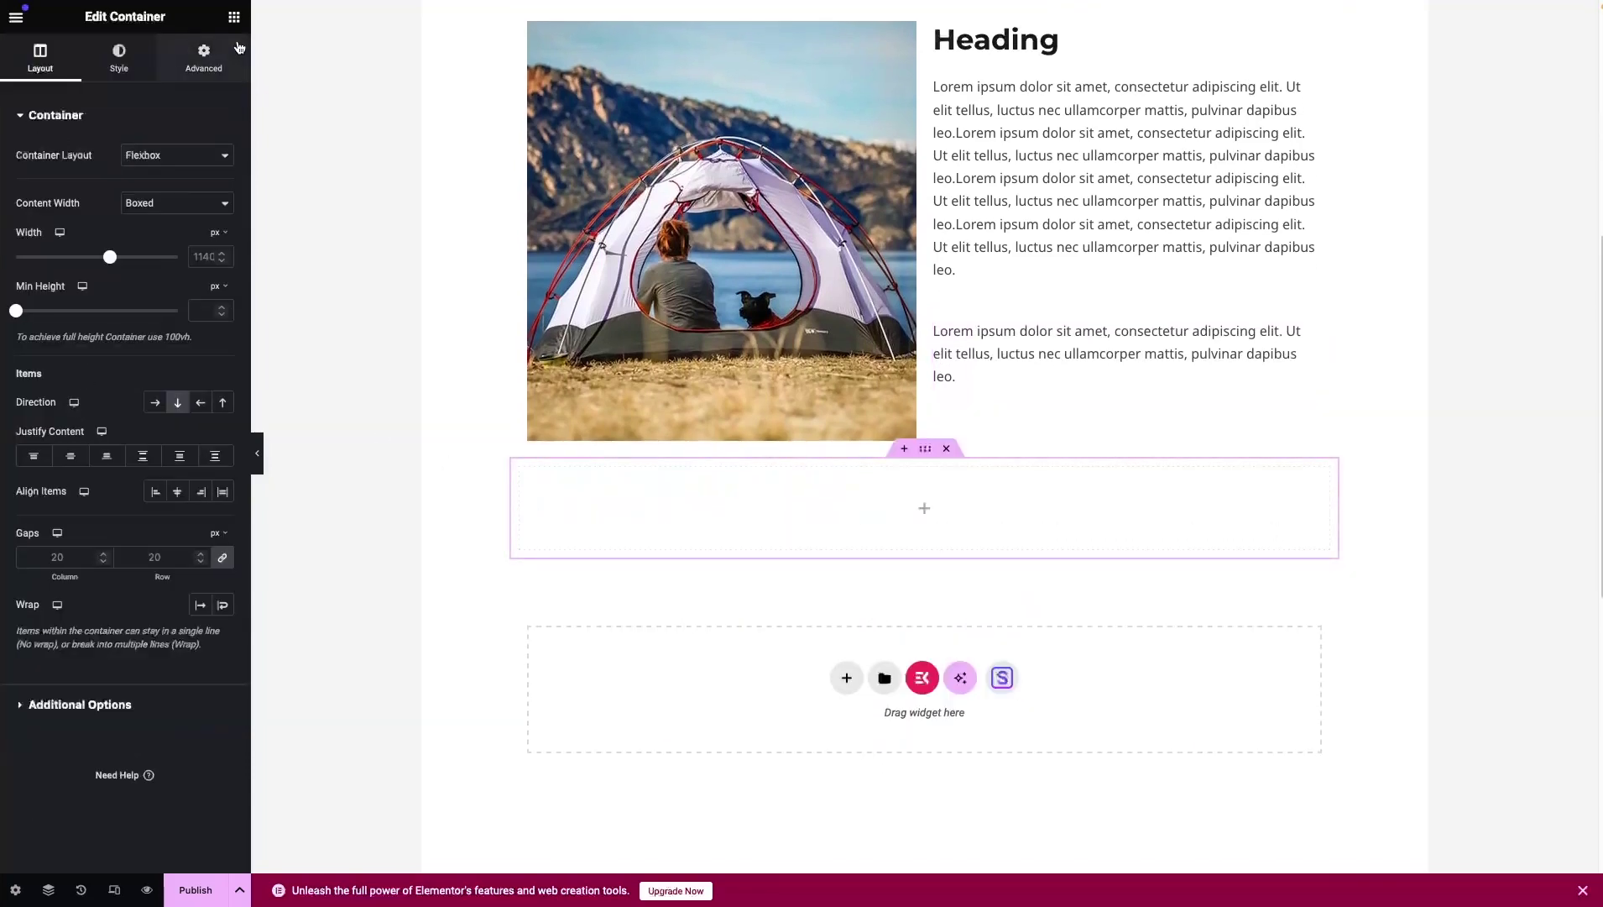
Add a centred 'Download Now' button to the empty container, then search widgets for 'html'.
{"action": "left_click", "coordinate": [234, 17]}
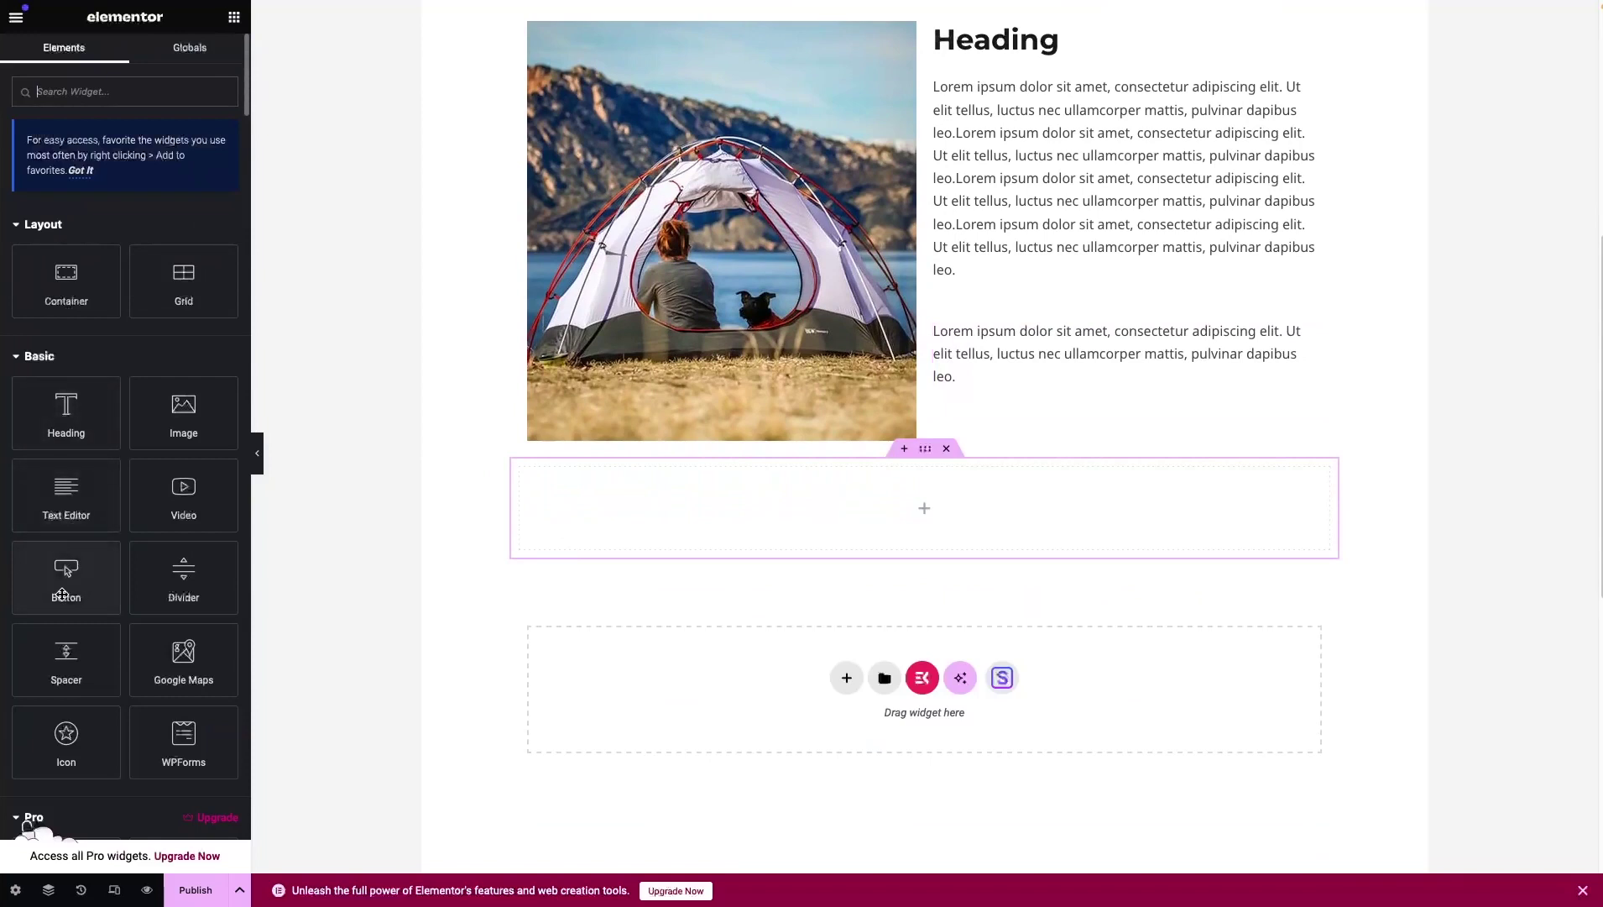
{"action": "left_click_drag", "start_coordinate": [71, 579], "coordinate": [852, 531]}
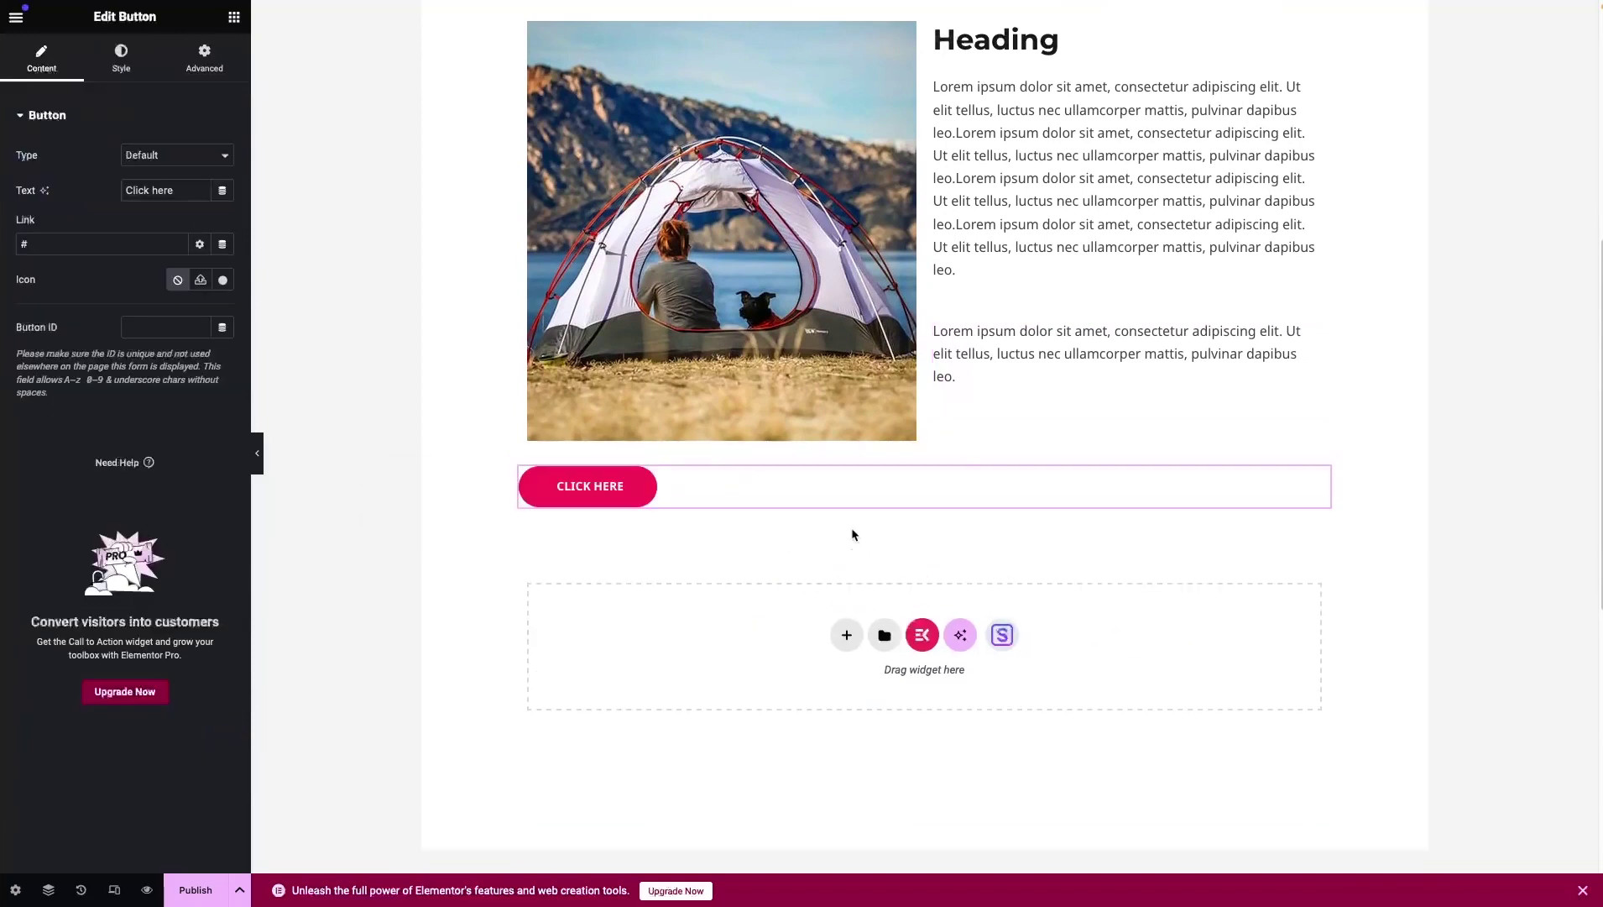
{"action": "left_click", "coordinate": [124, 58]}
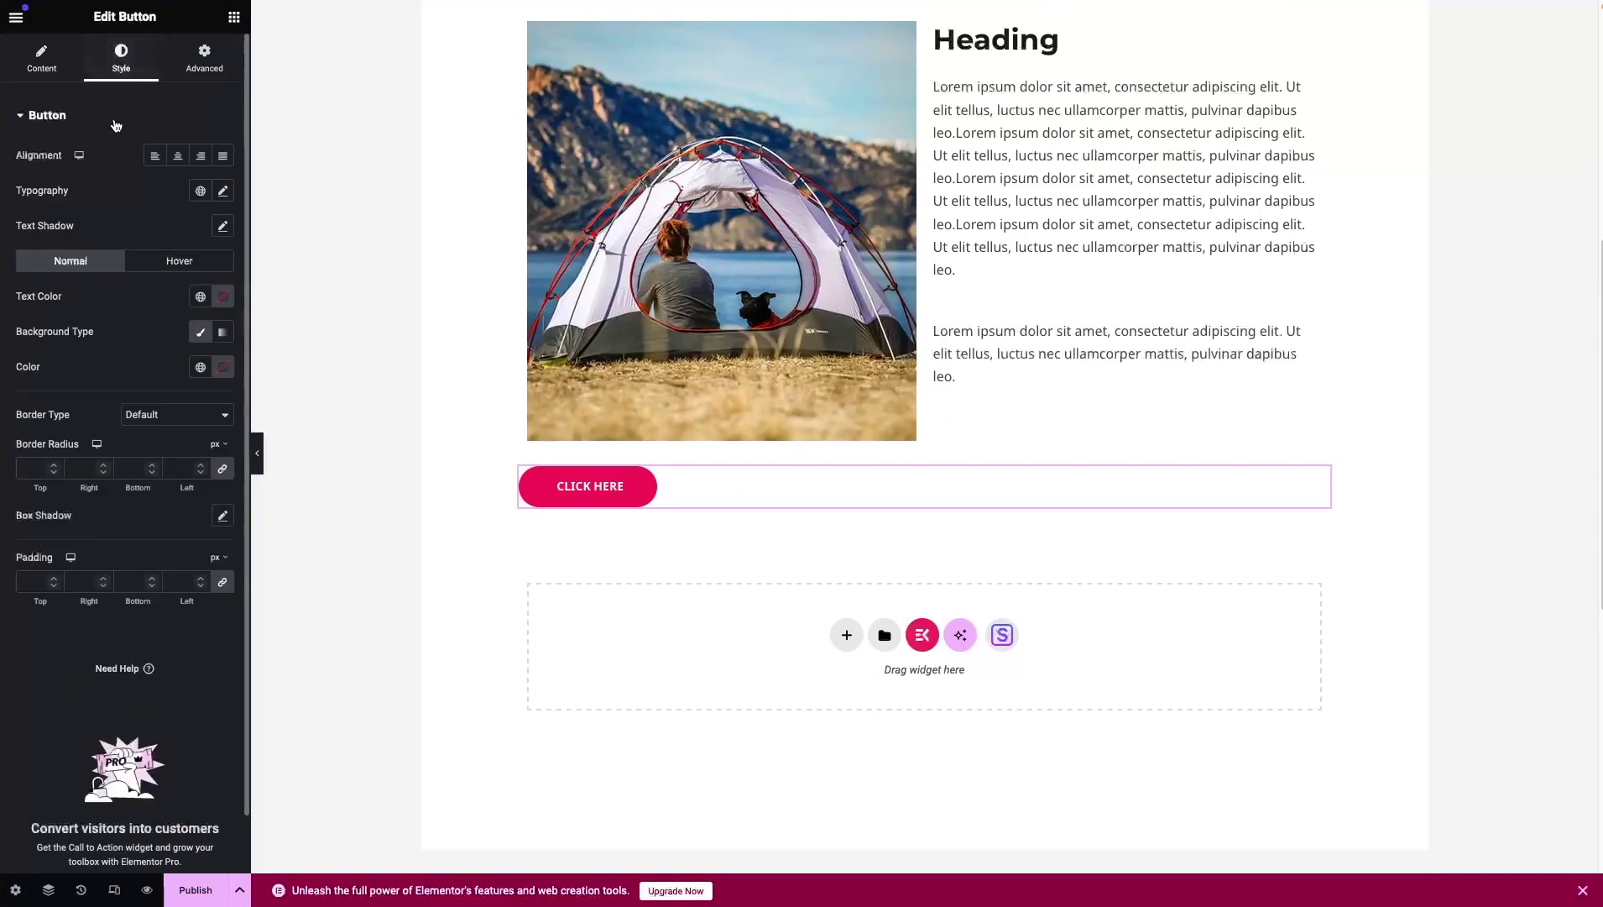
{"action": "left_click", "coordinate": [189, 166]}
{"action": "left_click", "coordinate": [41, 59]}
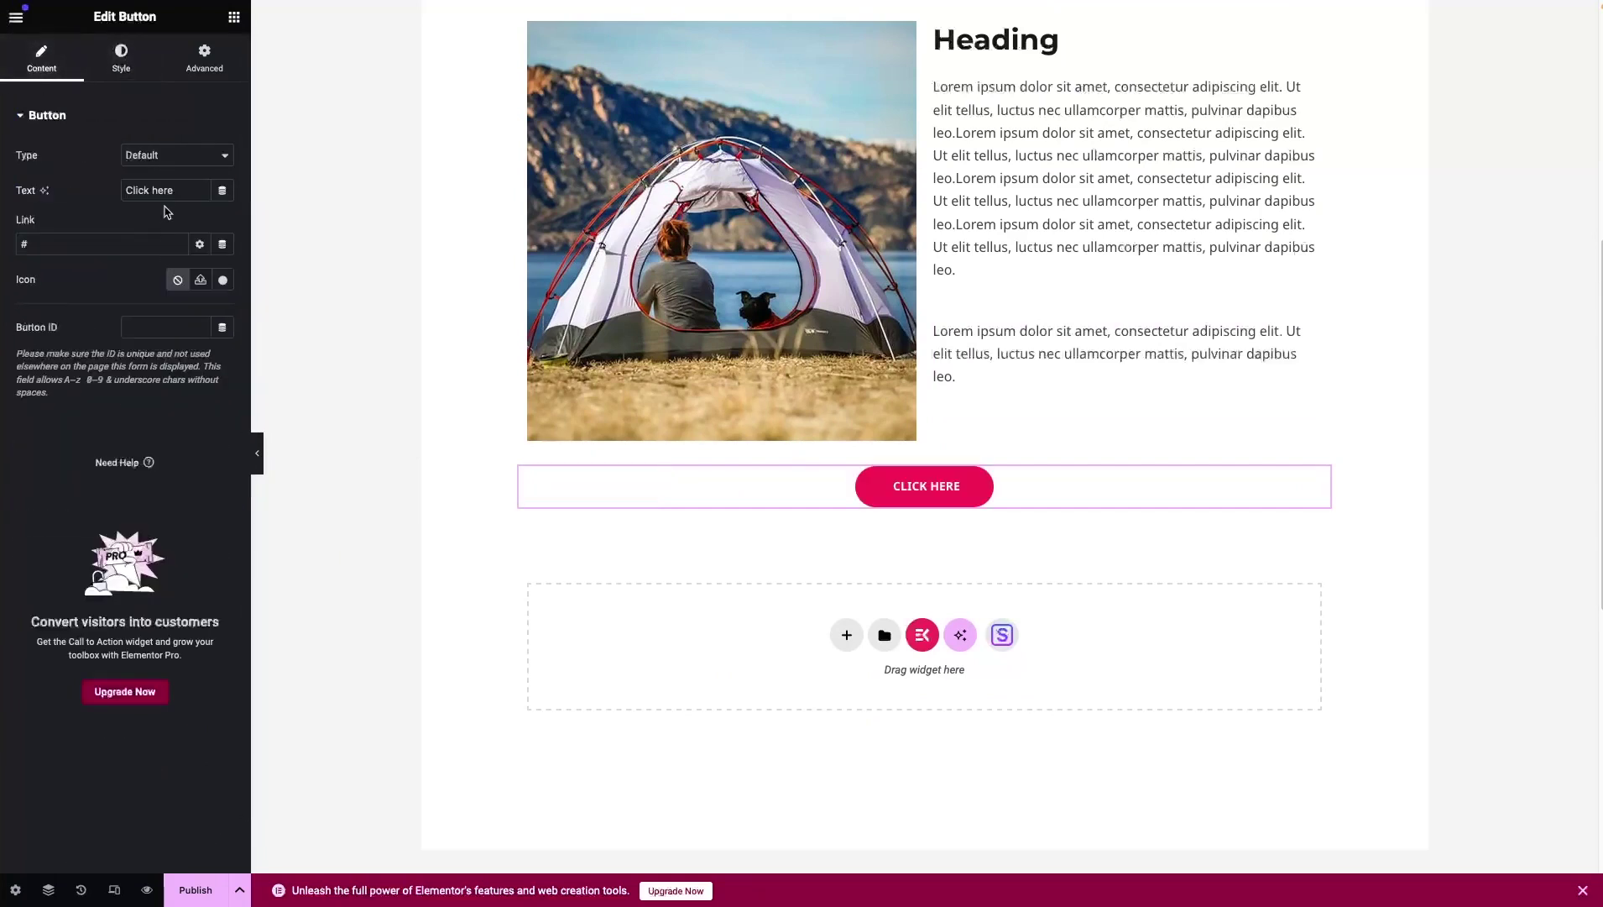
{"action": "left_click_drag", "start_coordinate": [176, 190], "coordinate": [60, 180]}
{"action": "type", "text": "Download No"}
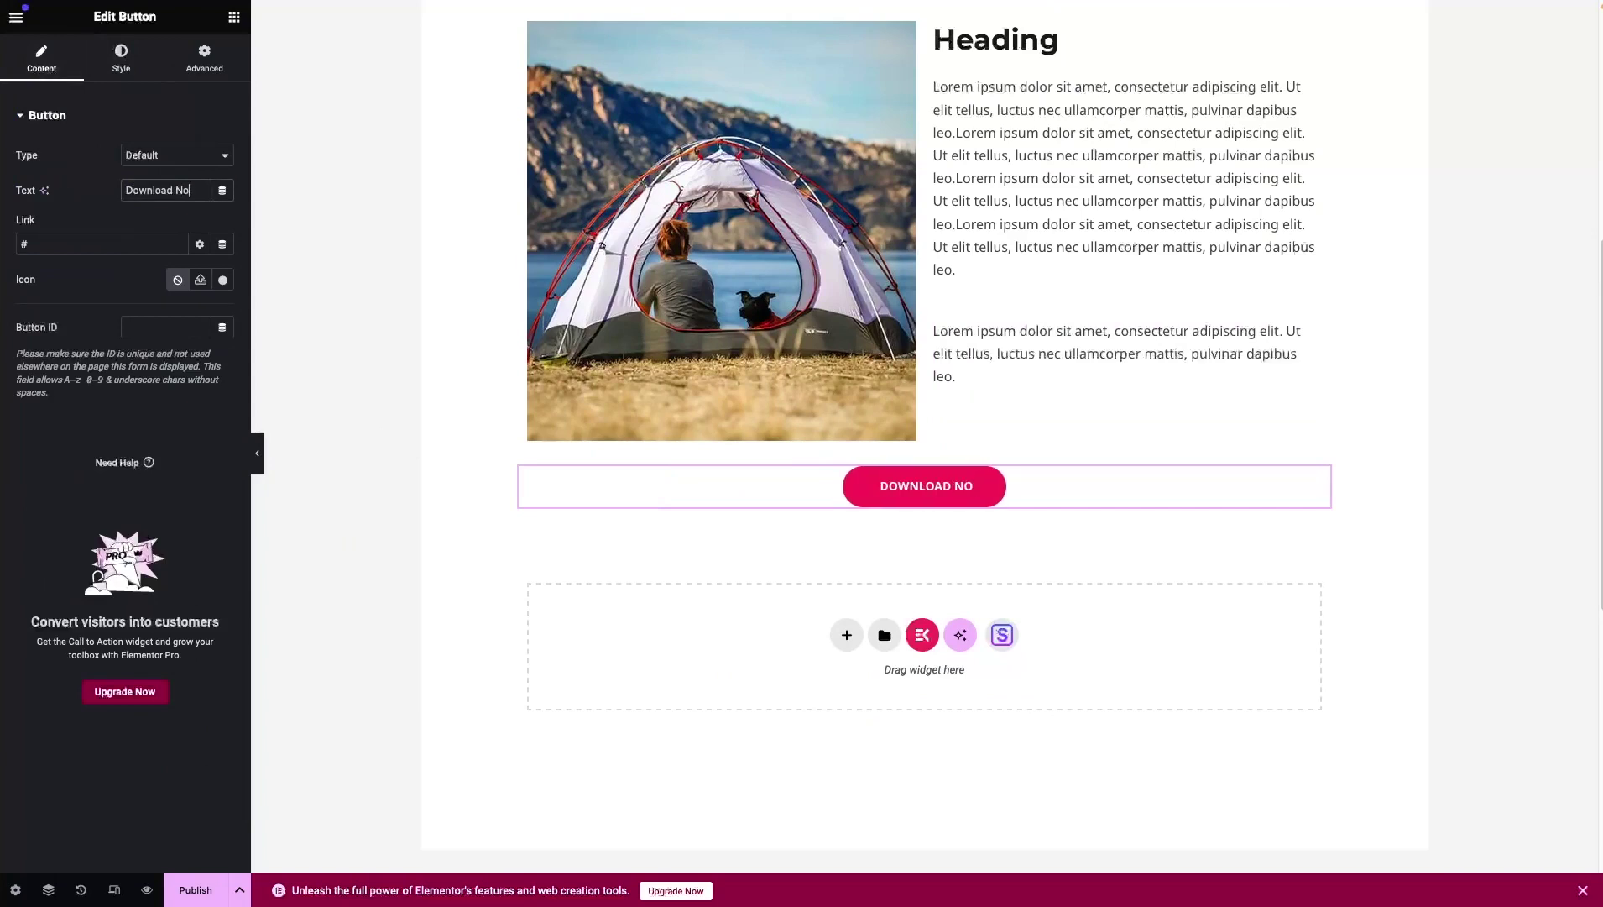
{"action": "type", "text": "w"}
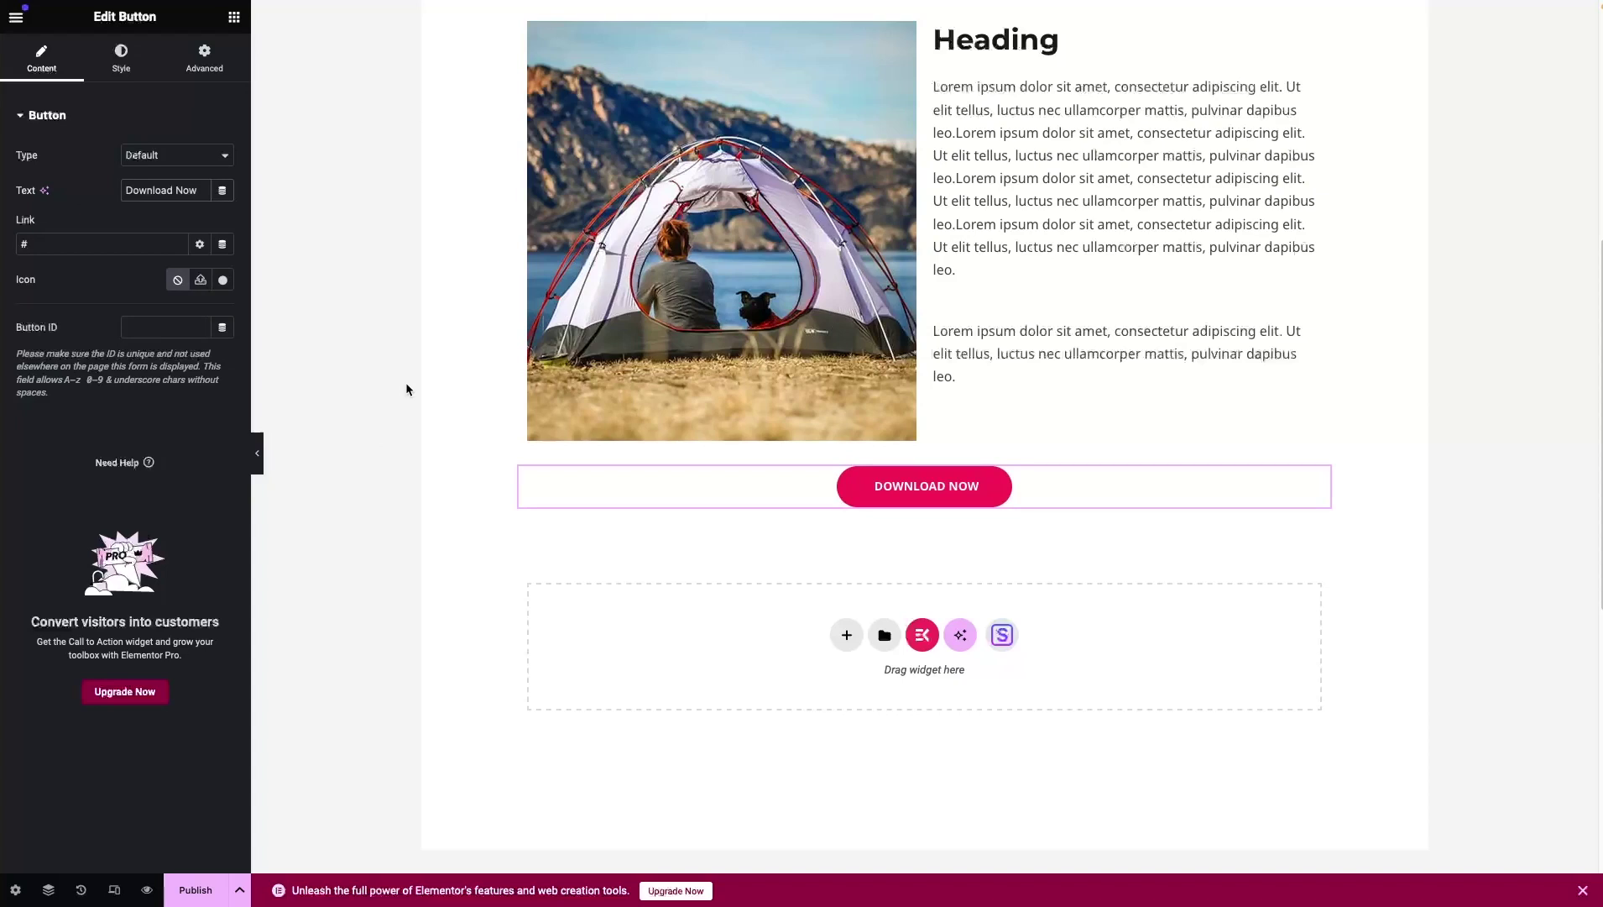
{"action": "left_click", "coordinate": [235, 17]}
{"action": "type", "text": "html"}
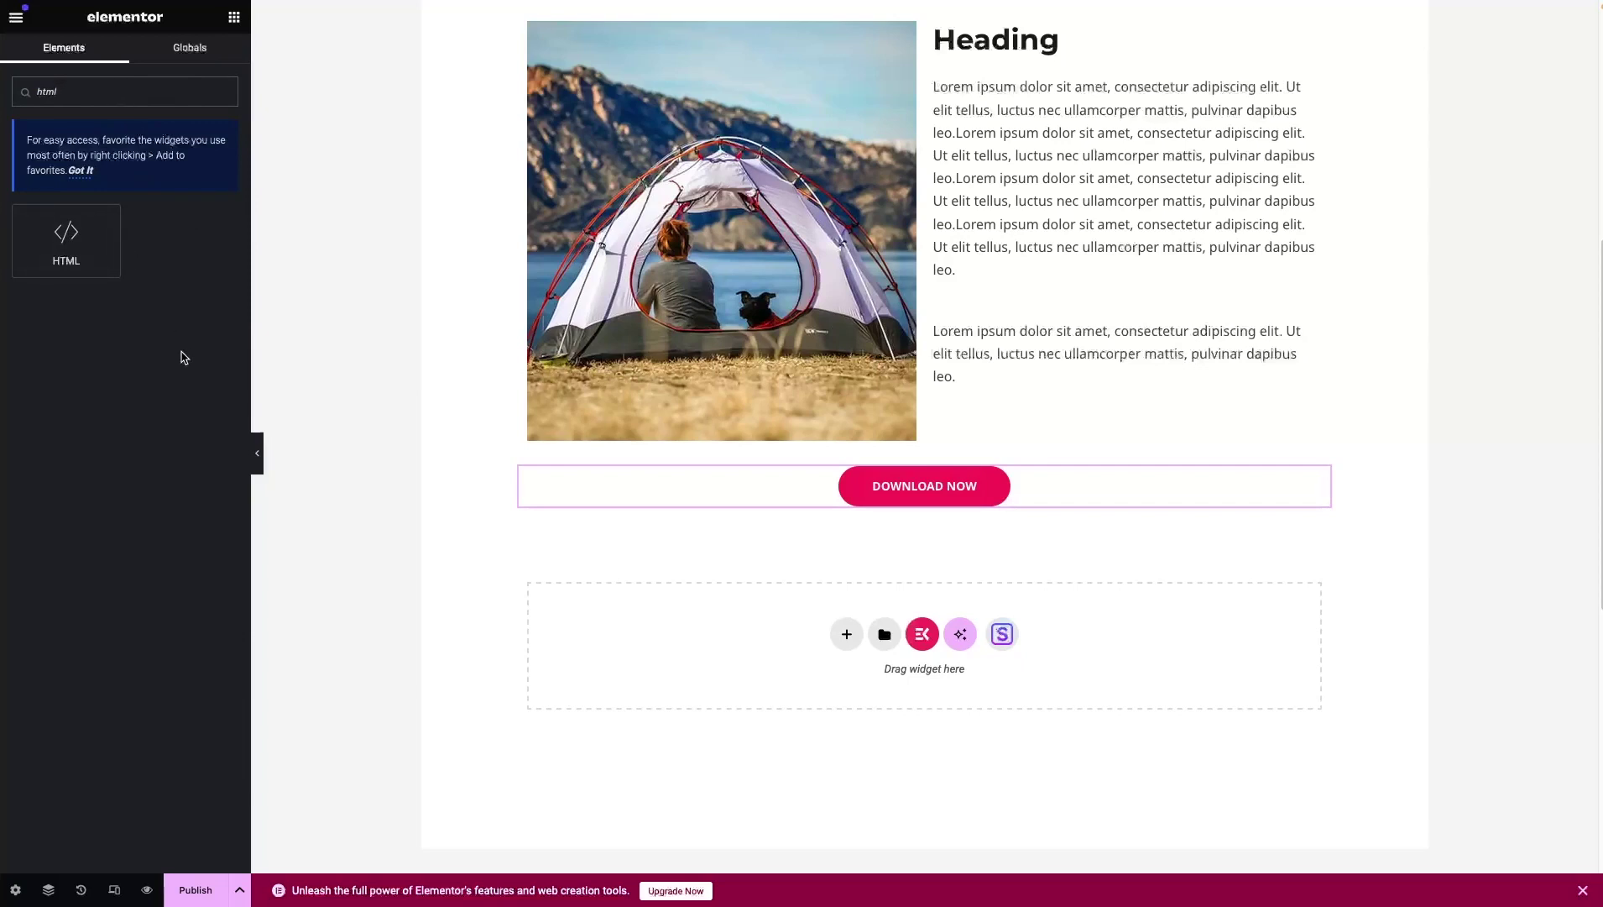
Clear the widget search and save the Dummy Post as a draft.
{"action": "key", "text": "BackSpace"}
{"action": "key", "text": "BackSpace"}
{"action": "key", "text": "BackSpace"}
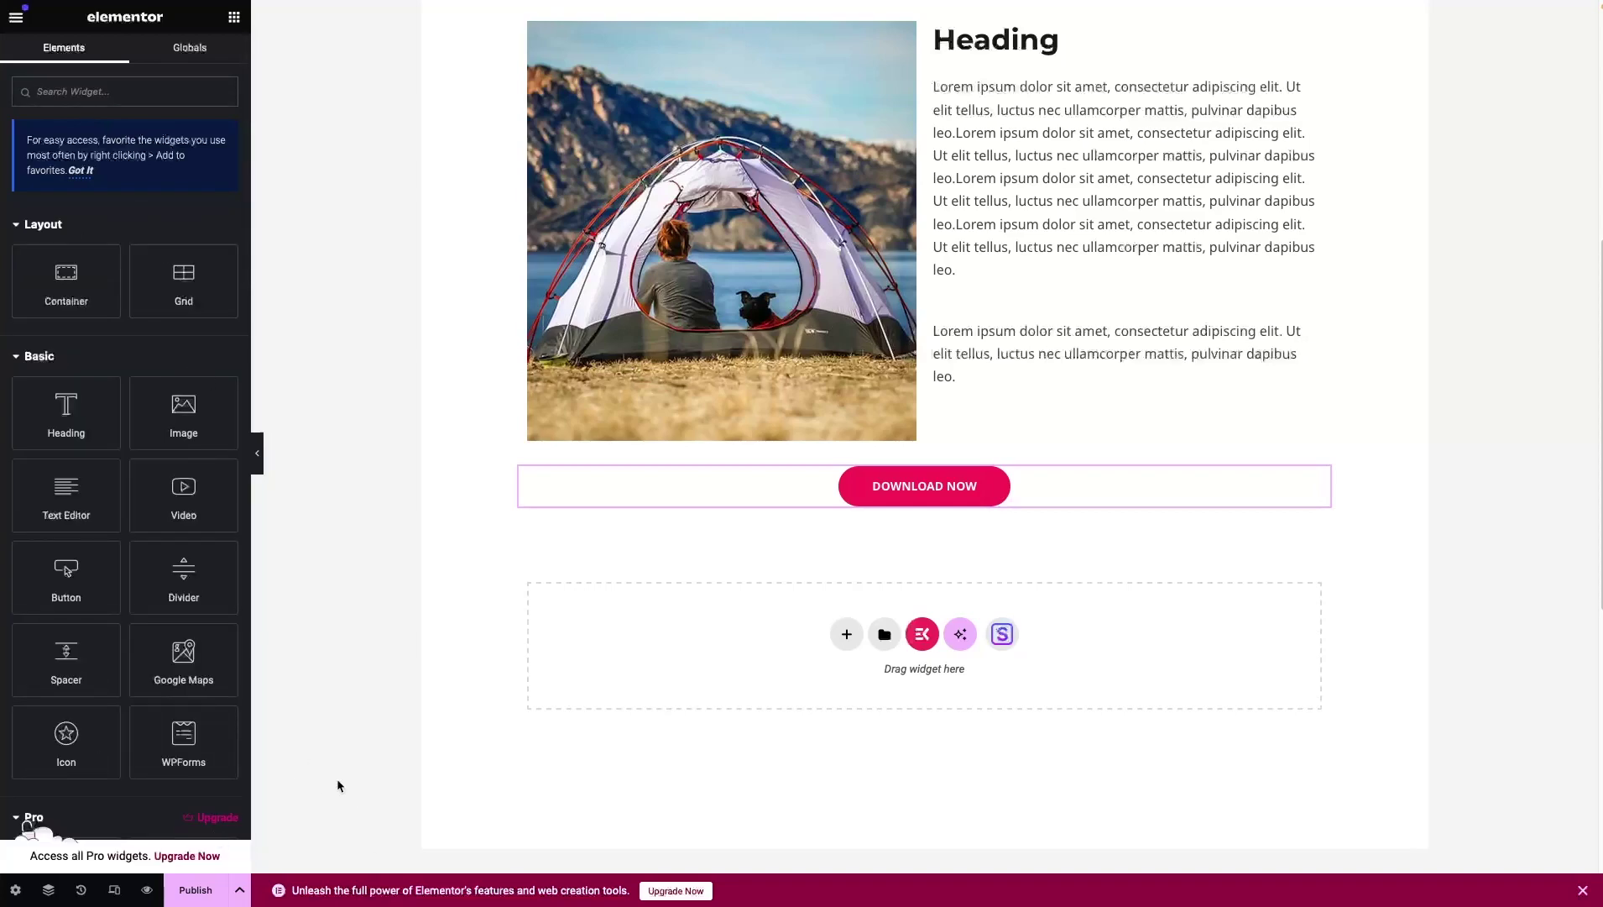
{"action": "scroll", "coordinate": [396, 701], "scroll_direction": "up", "scroll_amount": 5}
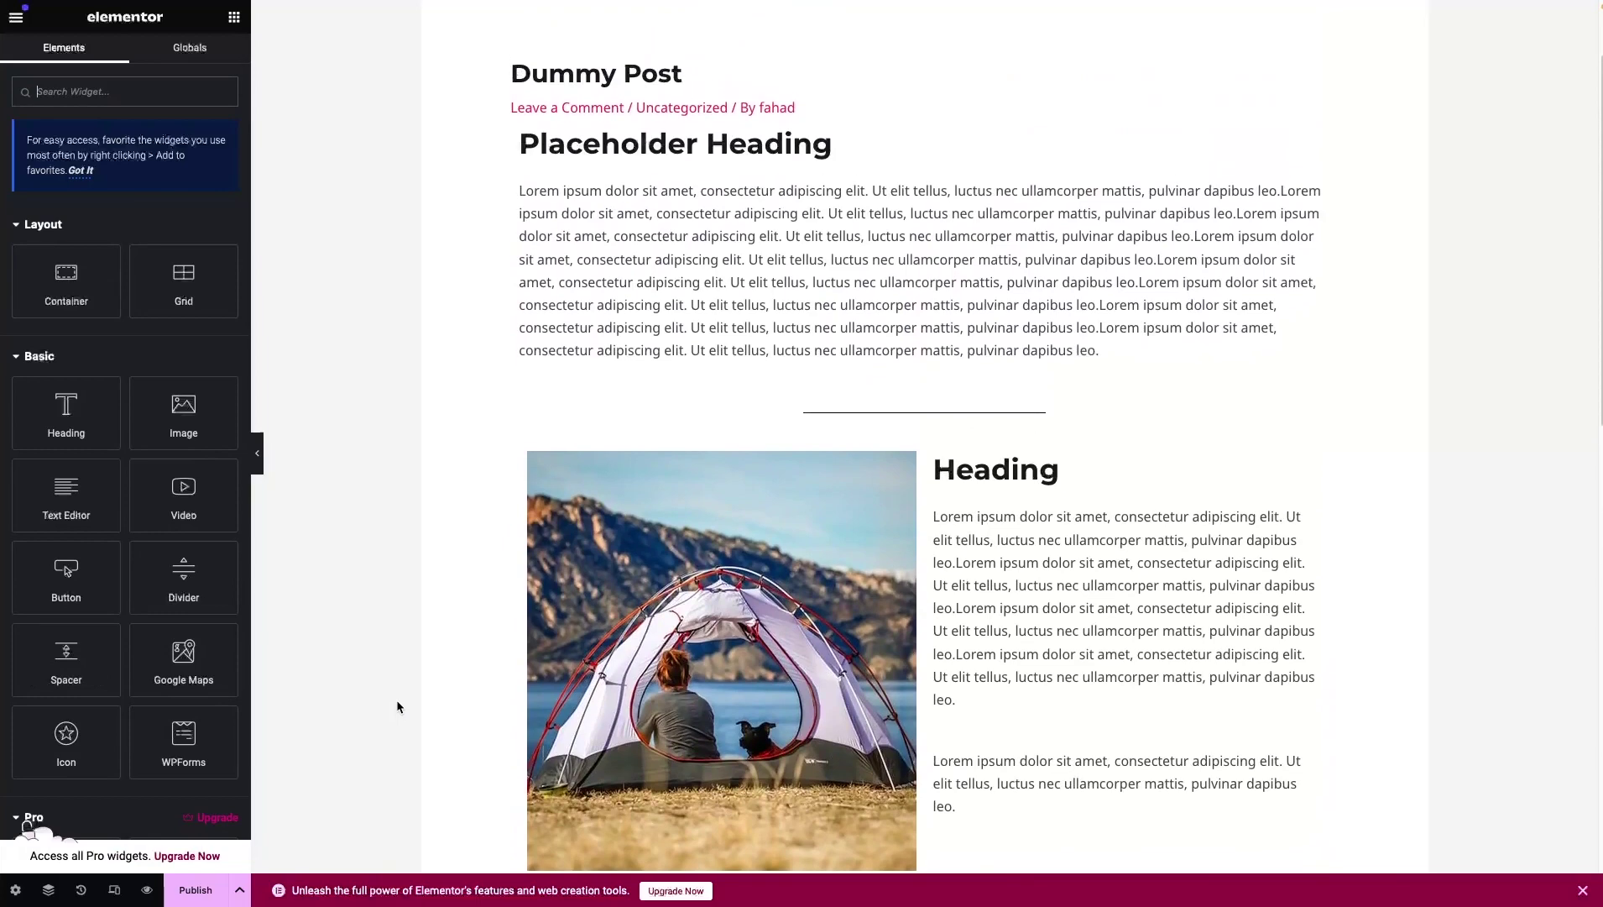
{"action": "scroll", "coordinate": [396, 700], "scroll_direction": "down", "scroll_amount": 3}
{"action": "scroll", "coordinate": [396, 699], "scroll_direction": "down", "scroll_amount": 3}
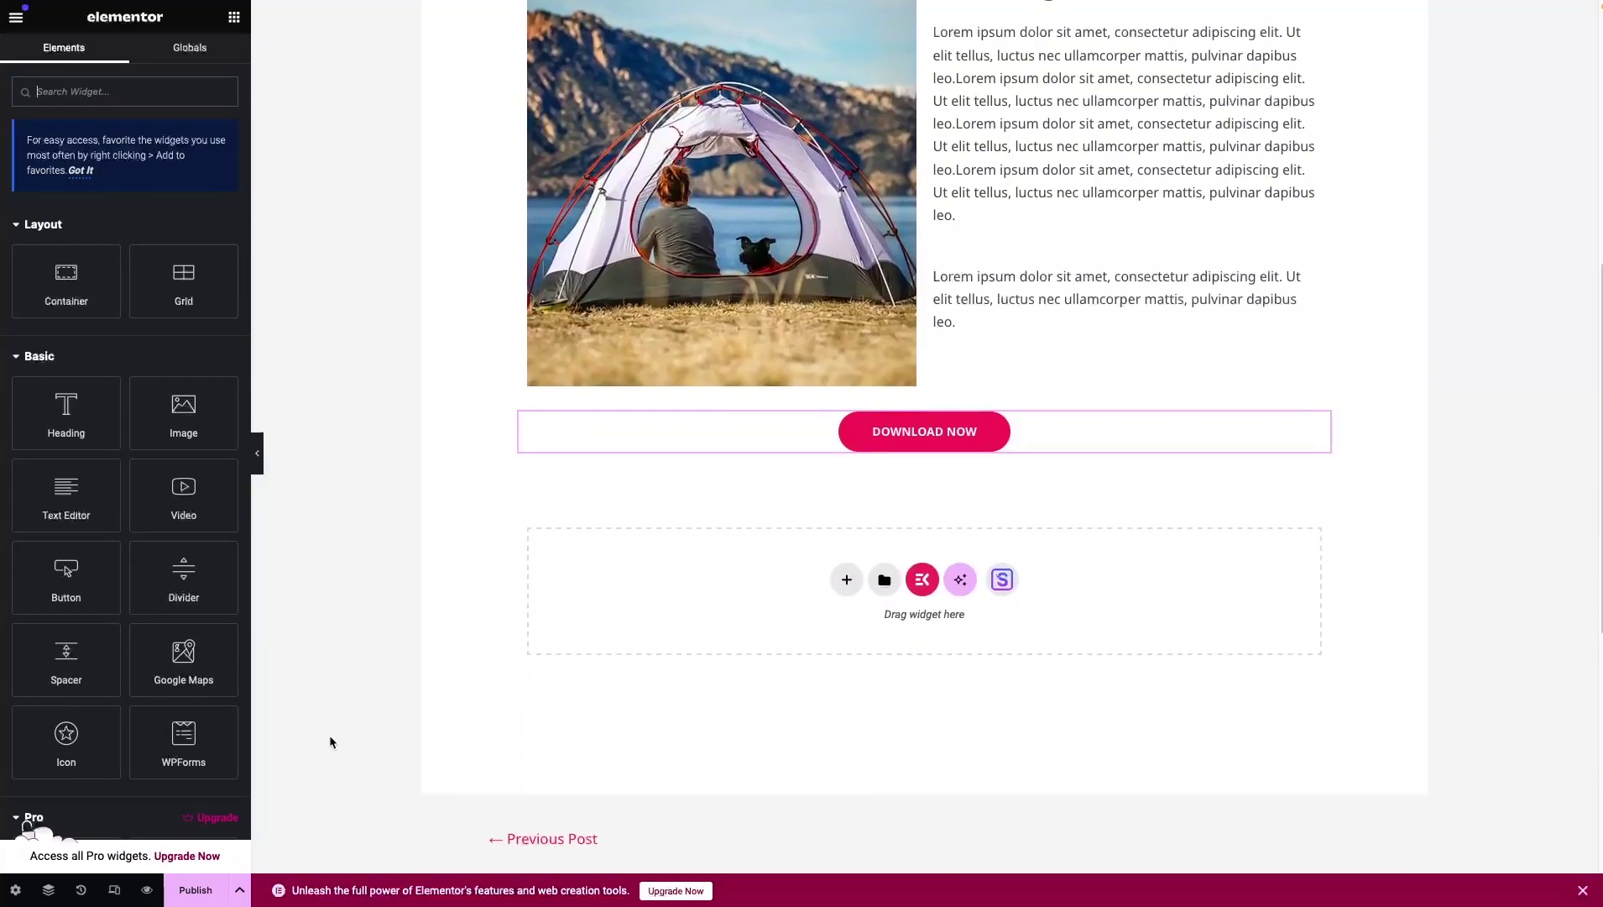
{"action": "left_click", "coordinate": [241, 891]}
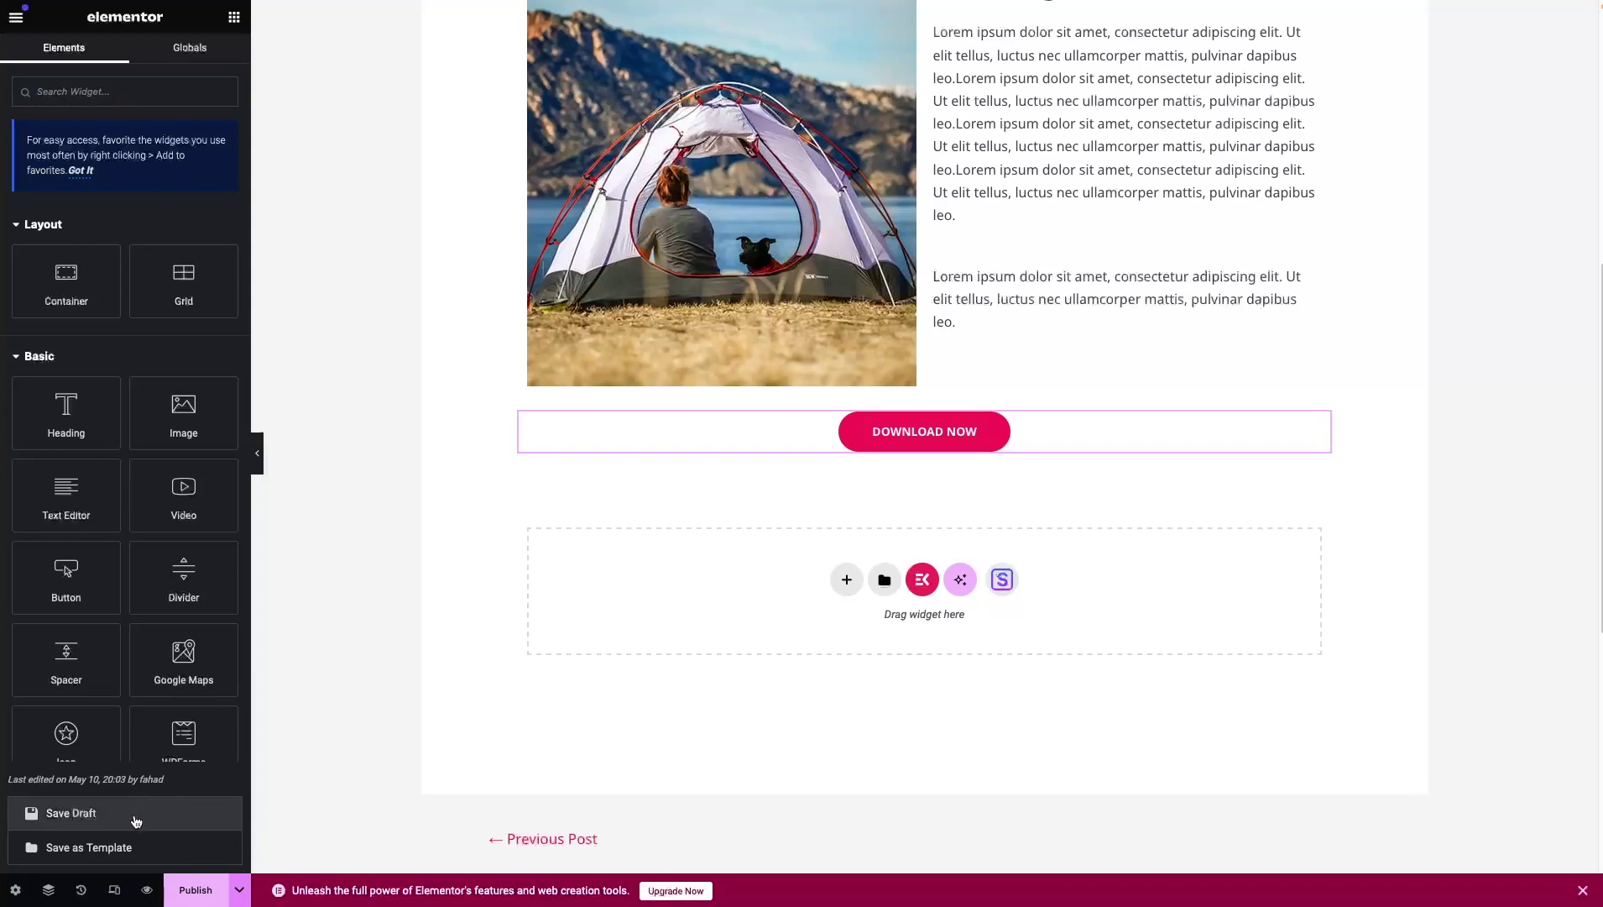
{"action": "left_click", "coordinate": [121, 850]}
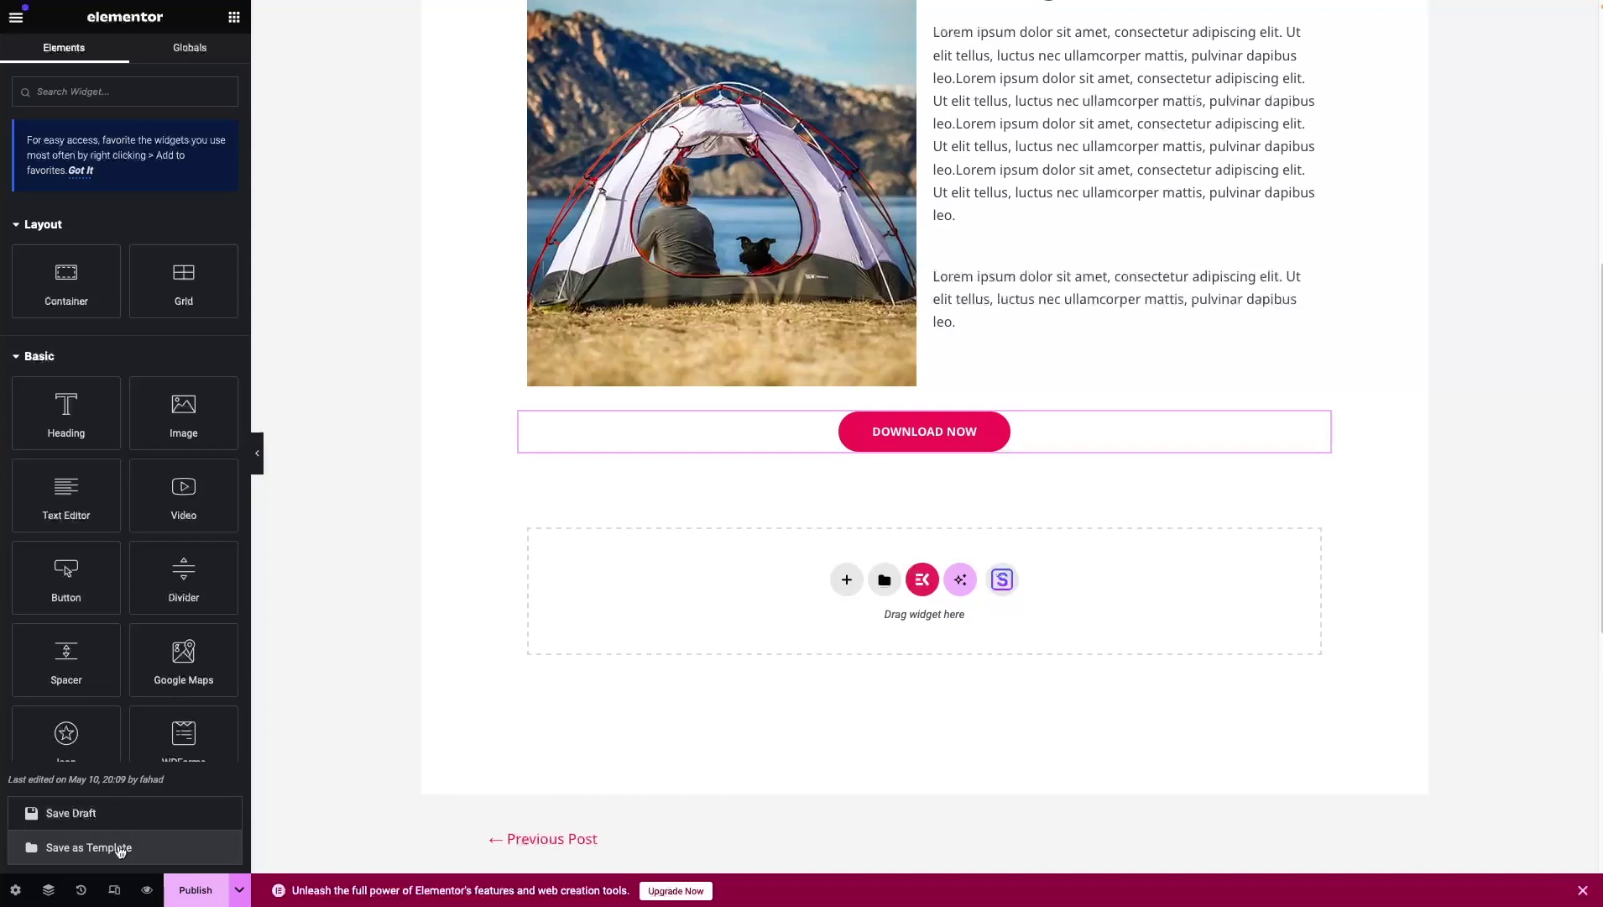
{"action": "left_click", "coordinate": [195, 841]}
Save the page to the library as a template named 'post template', then close the Library.
{"action": "left_click", "coordinate": [701, 417]}
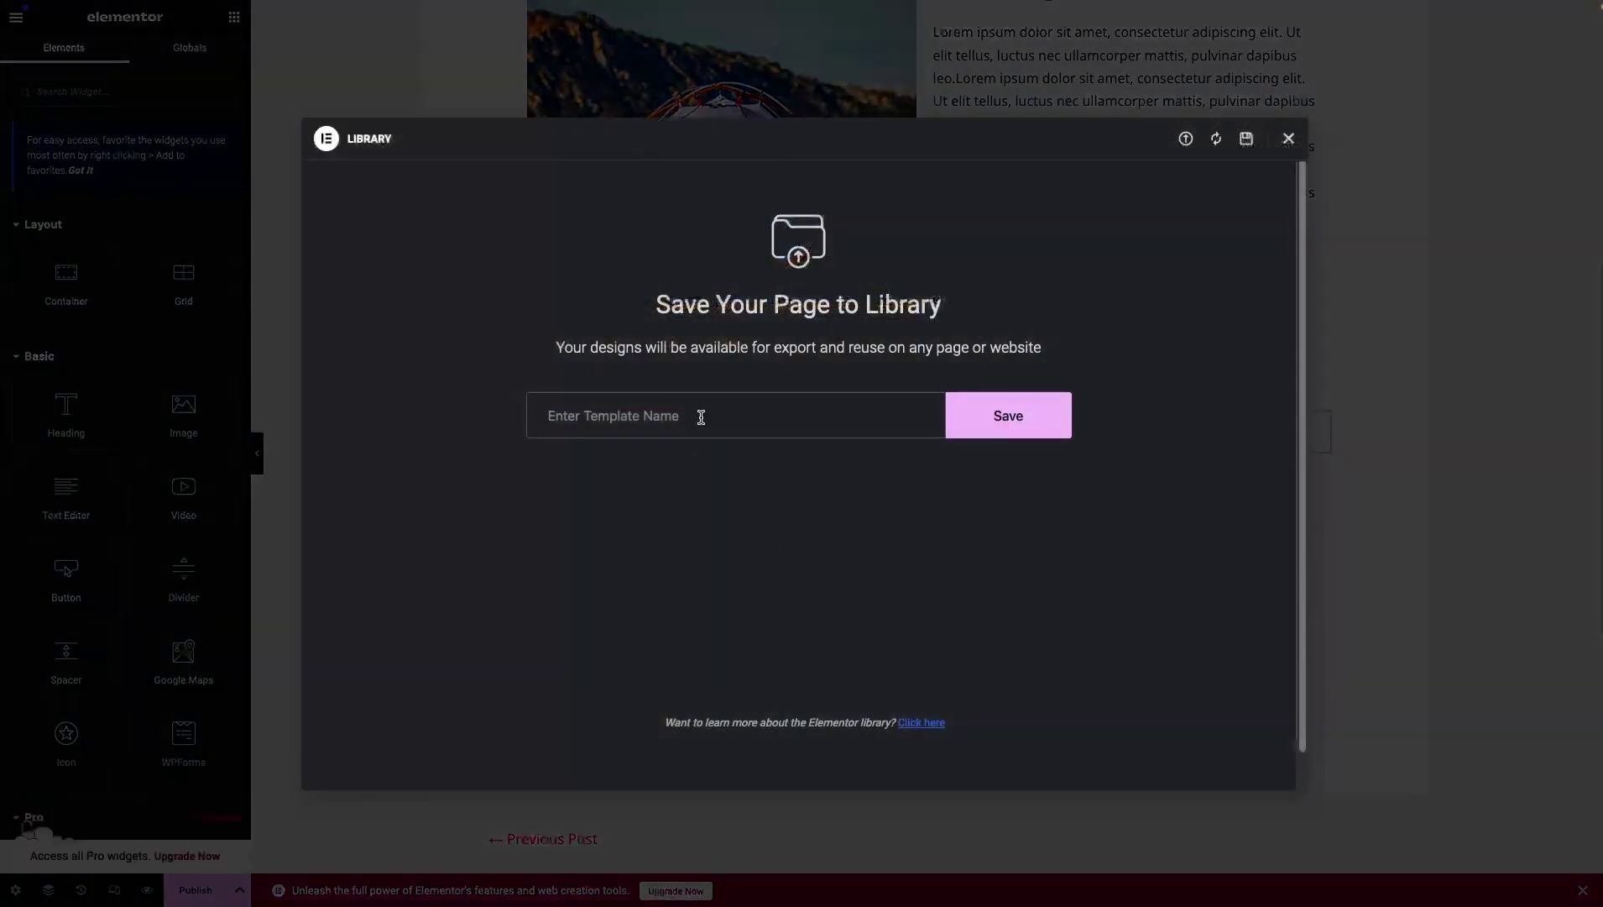
{"action": "type", "text": "post "}
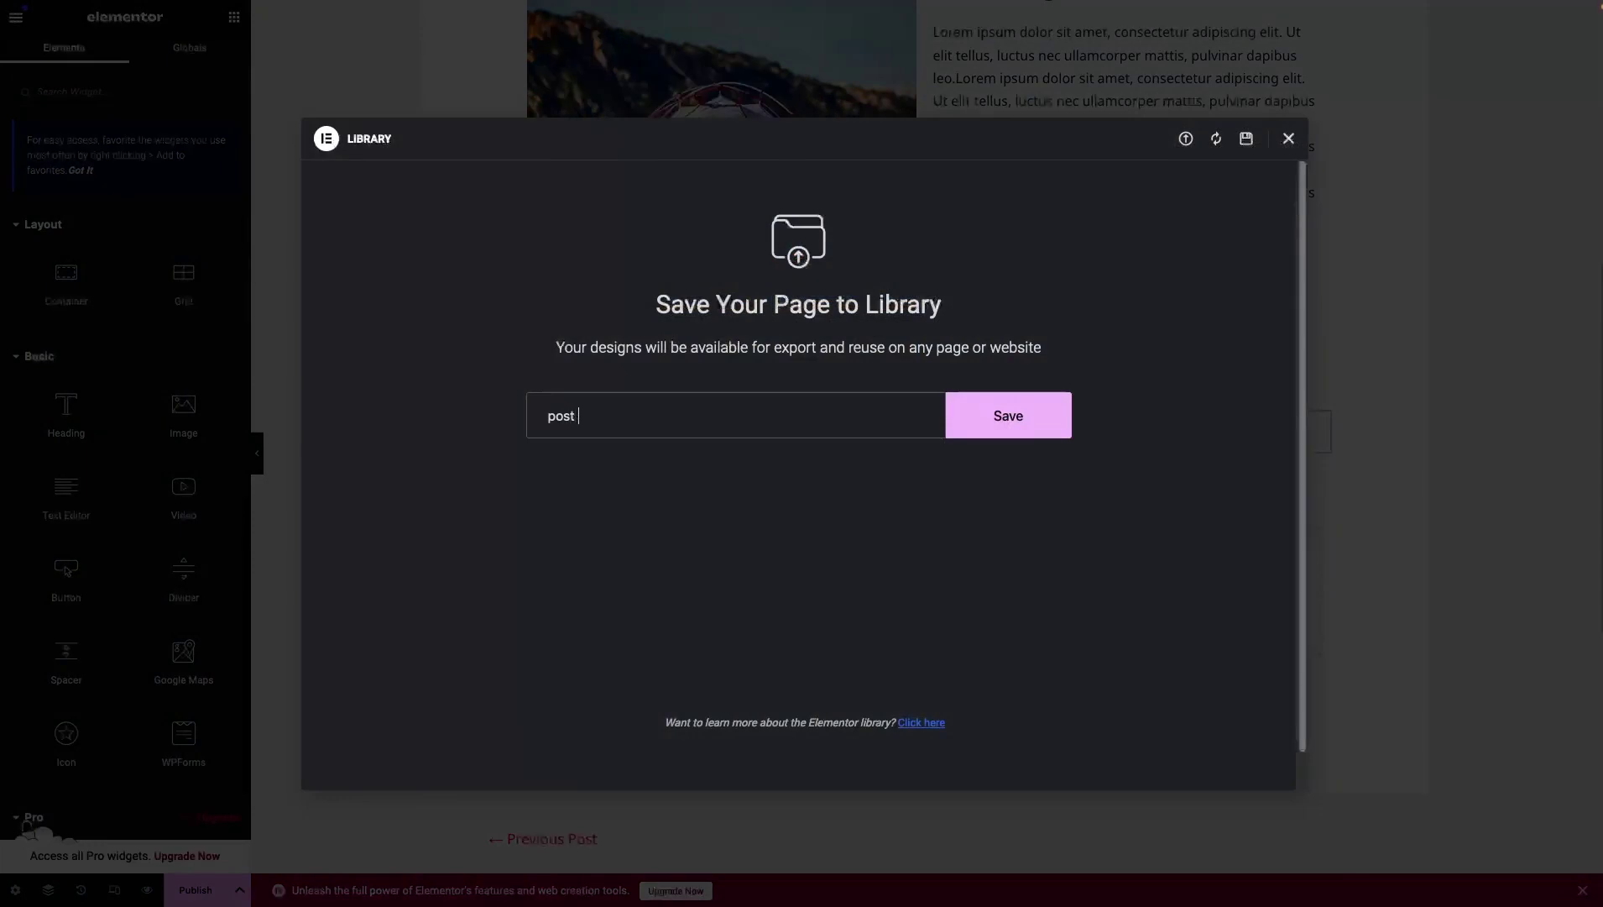
{"action": "type", "text": "template"}
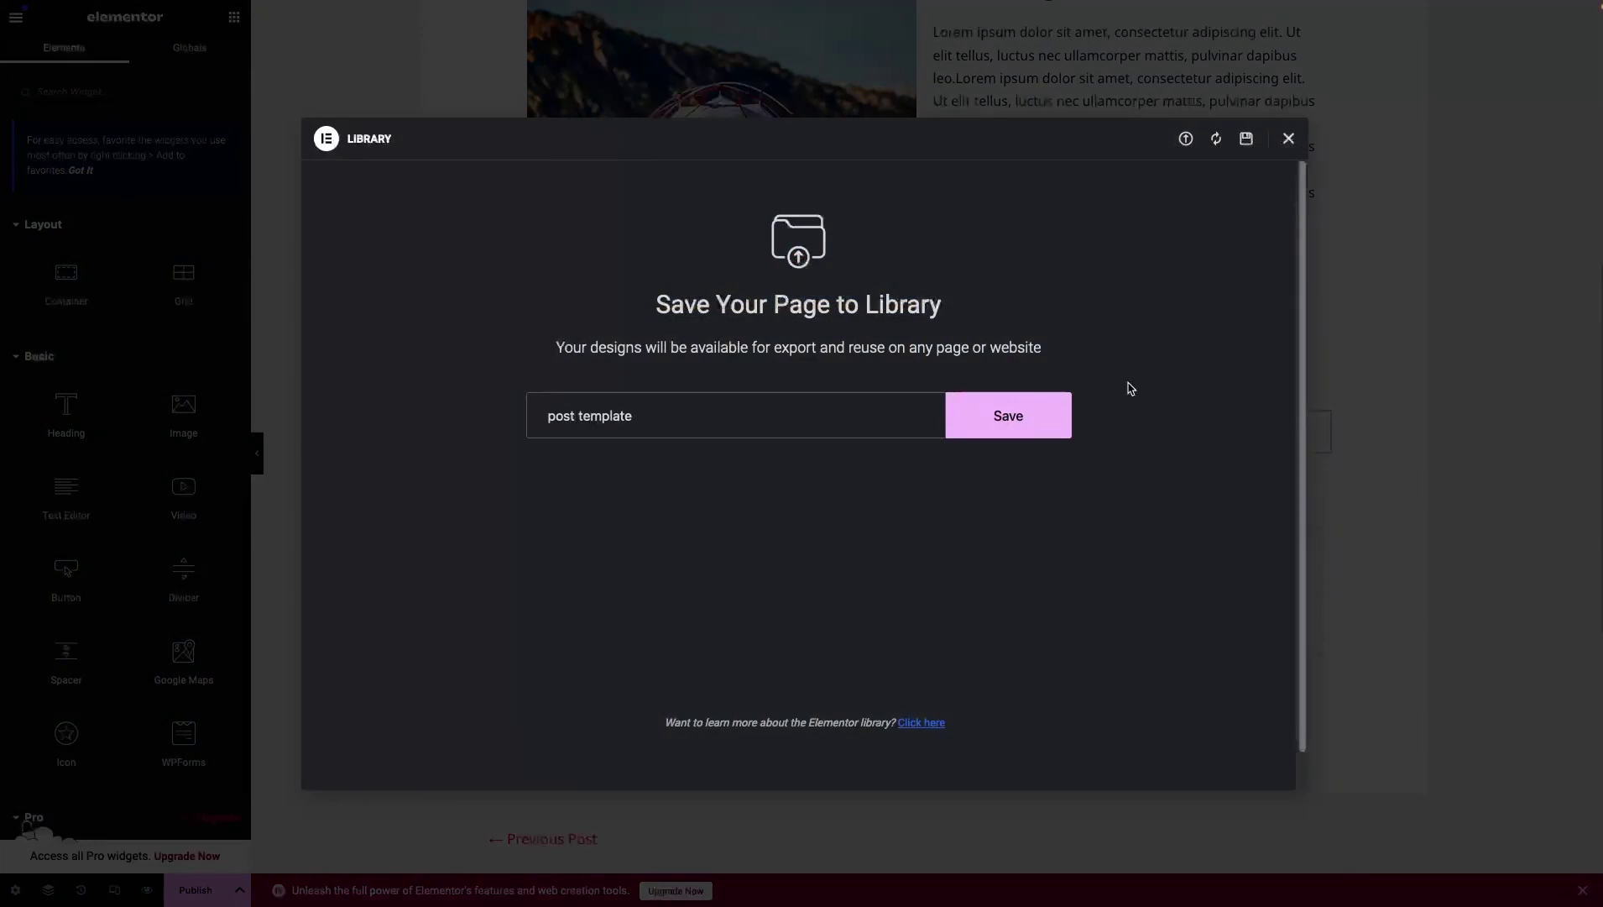
{"action": "left_click", "coordinate": [995, 411]}
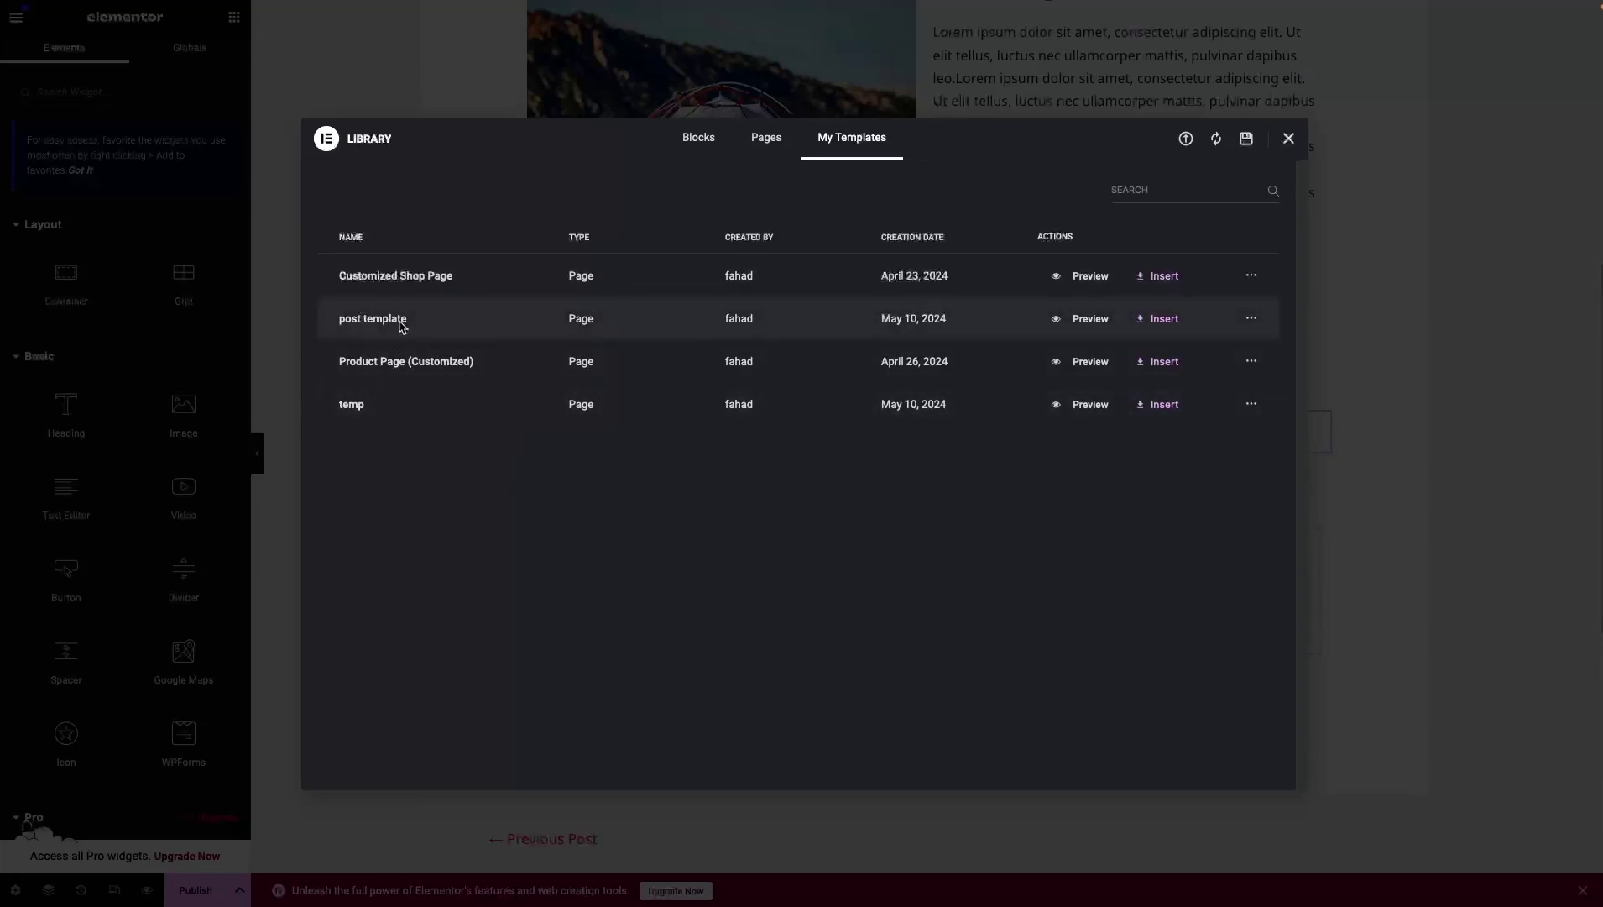
{"action": "left_click", "coordinate": [1290, 143]}
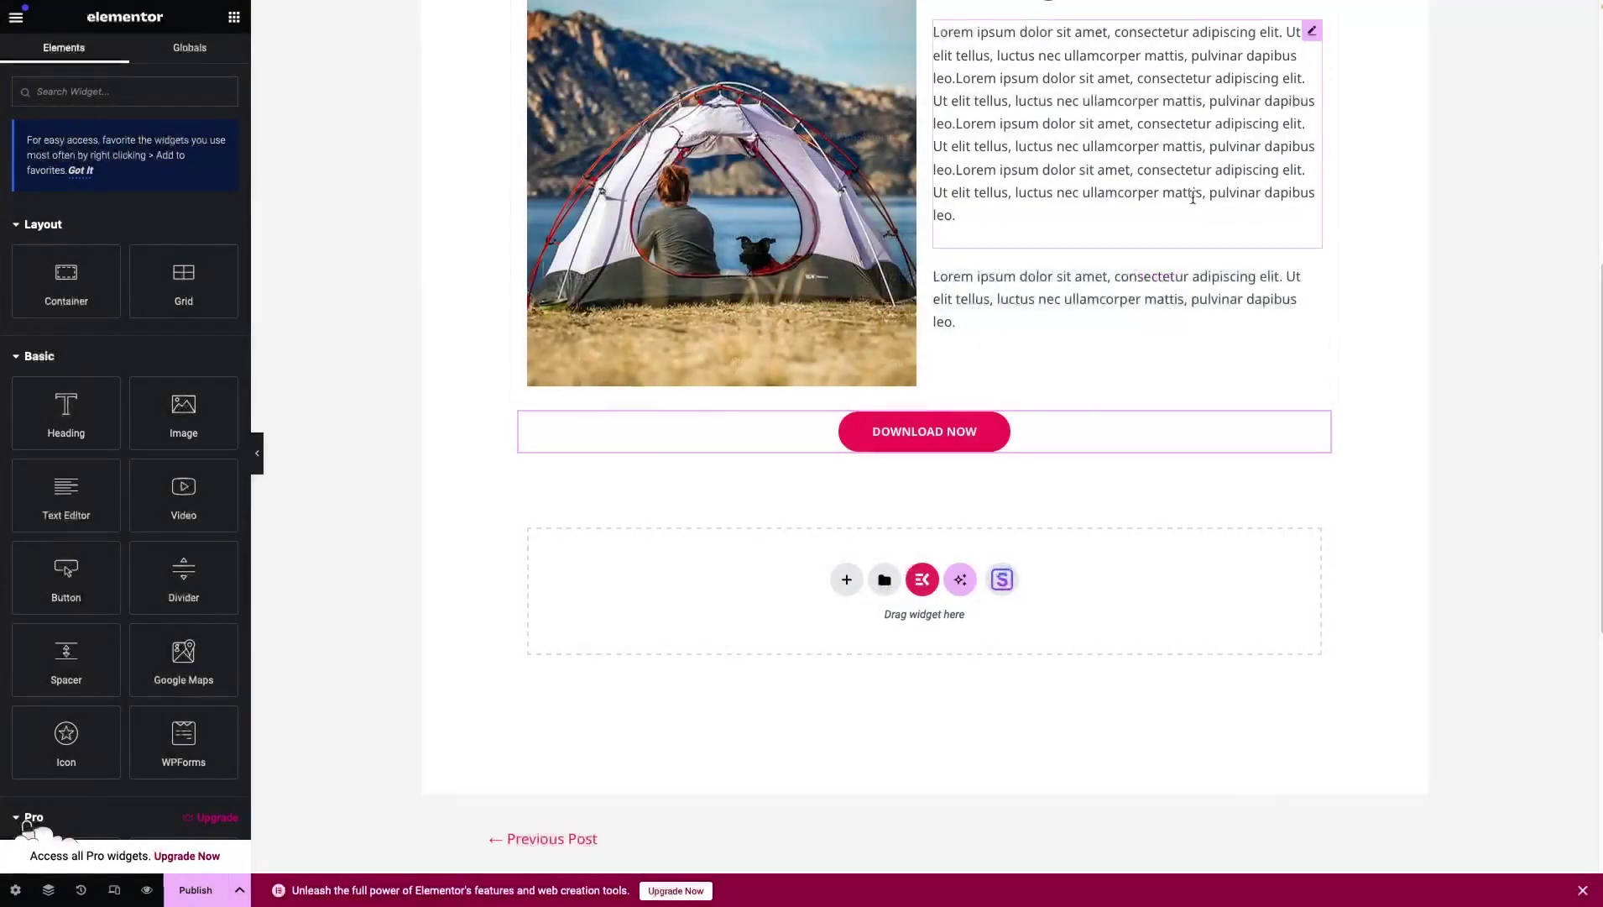
Exit Elementor back to the WordPress dashboard, confirming Leave page.
{"action": "left_click", "coordinate": [16, 27]}
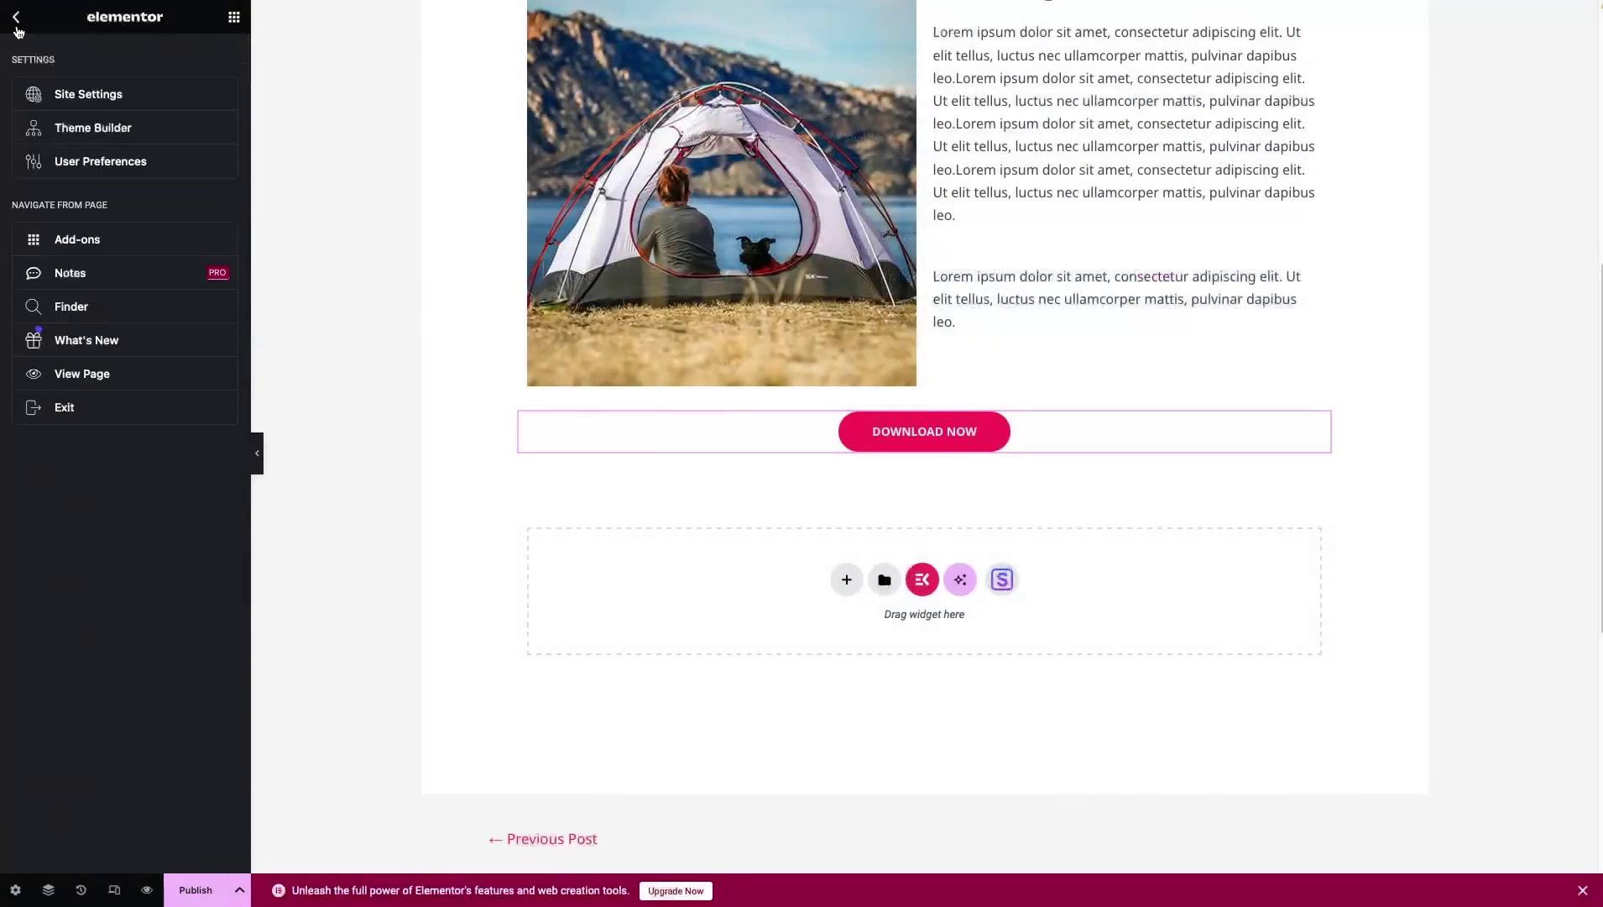
{"action": "left_click", "coordinate": [59, 408]}
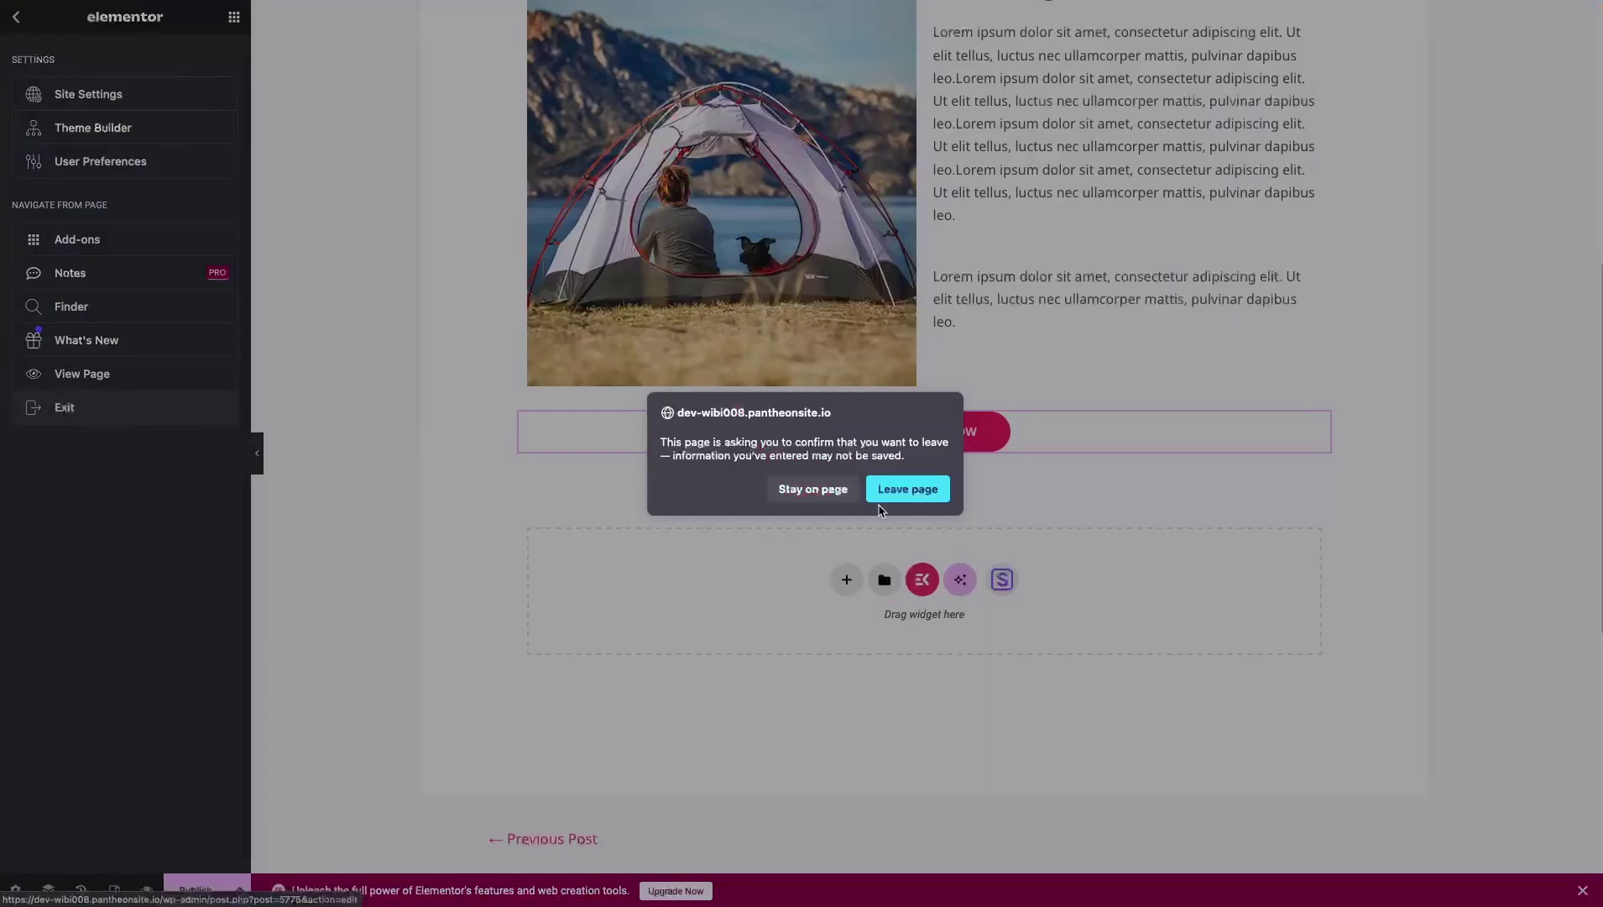
{"action": "left_click", "coordinate": [917, 500]}
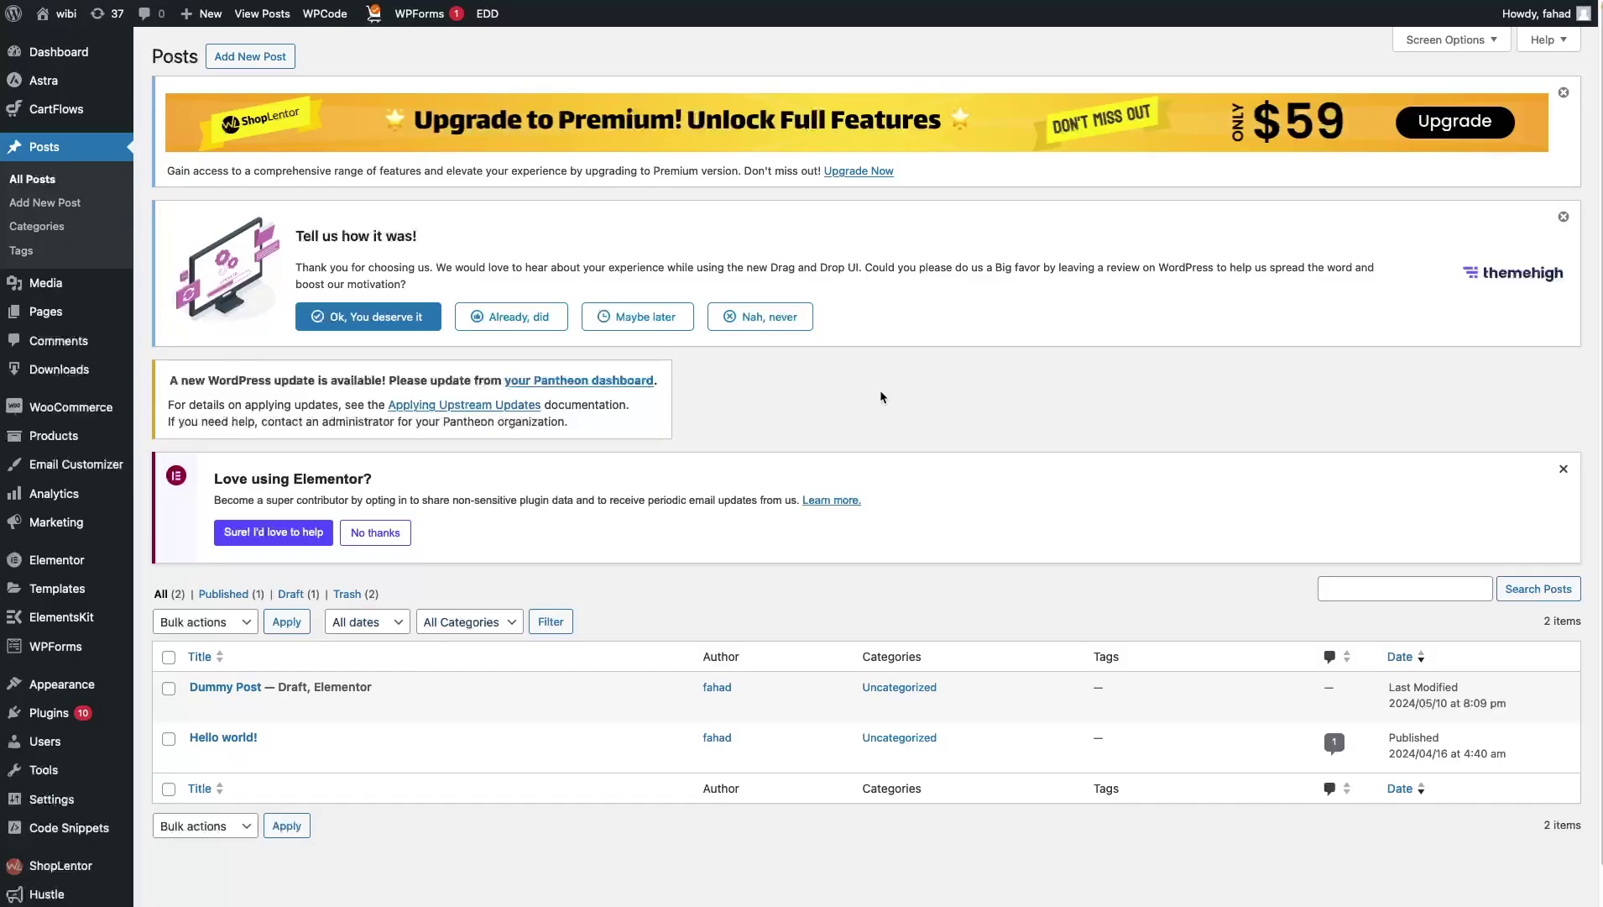
Create a new post titled 'NEW POST' and open it in Elementor.
{"action": "left_click", "coordinate": [54, 210]}
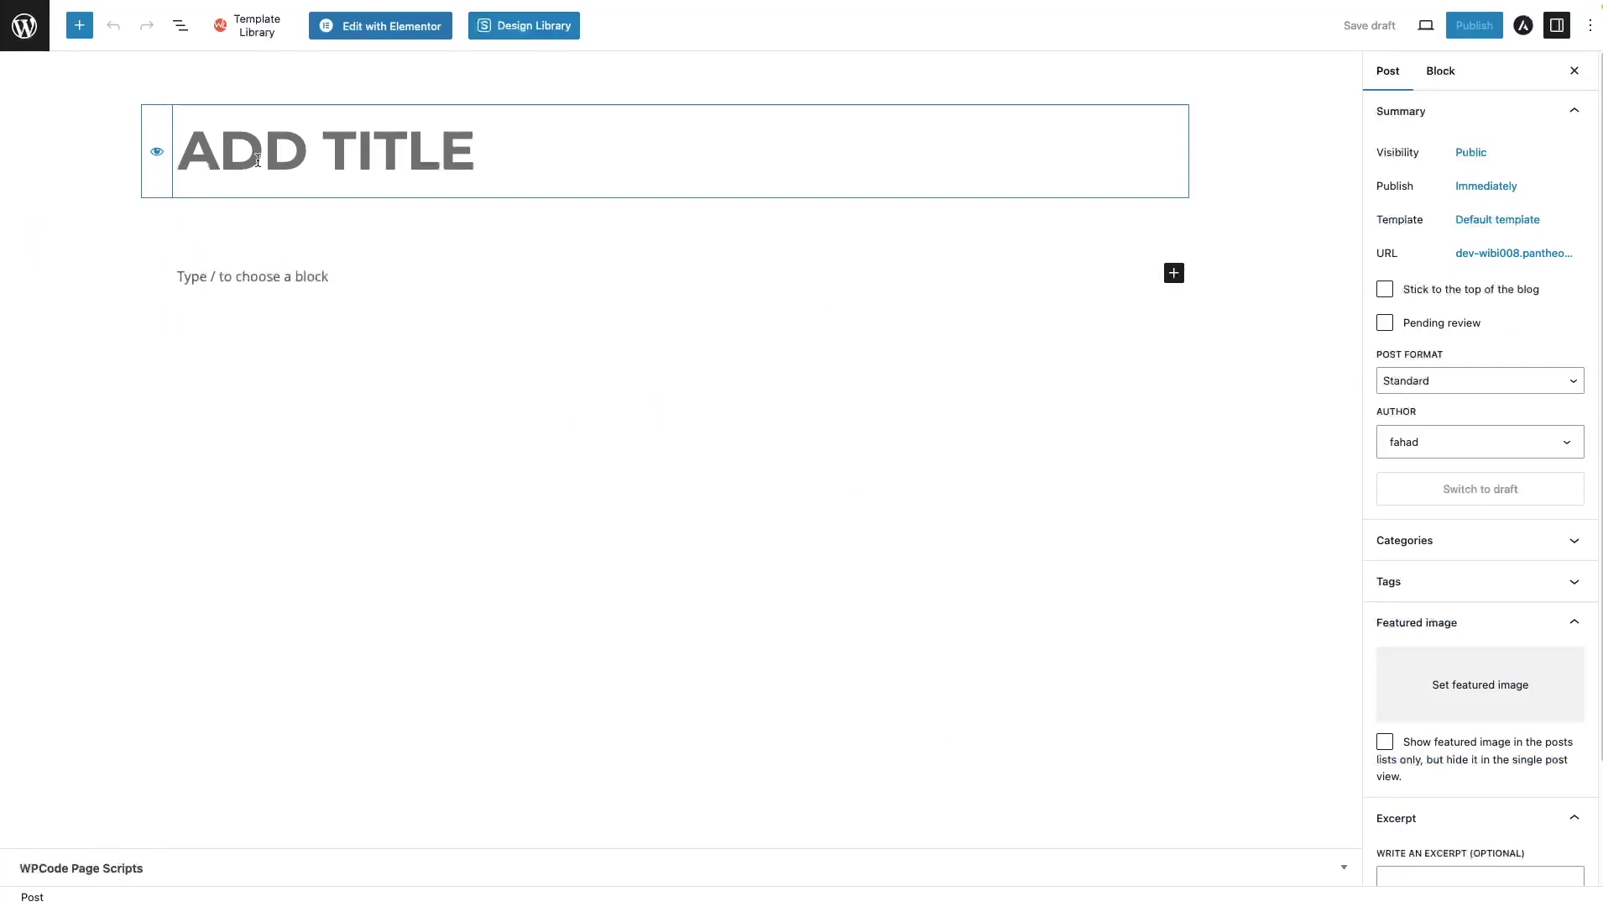
{"action": "type", "text": "NEW"}
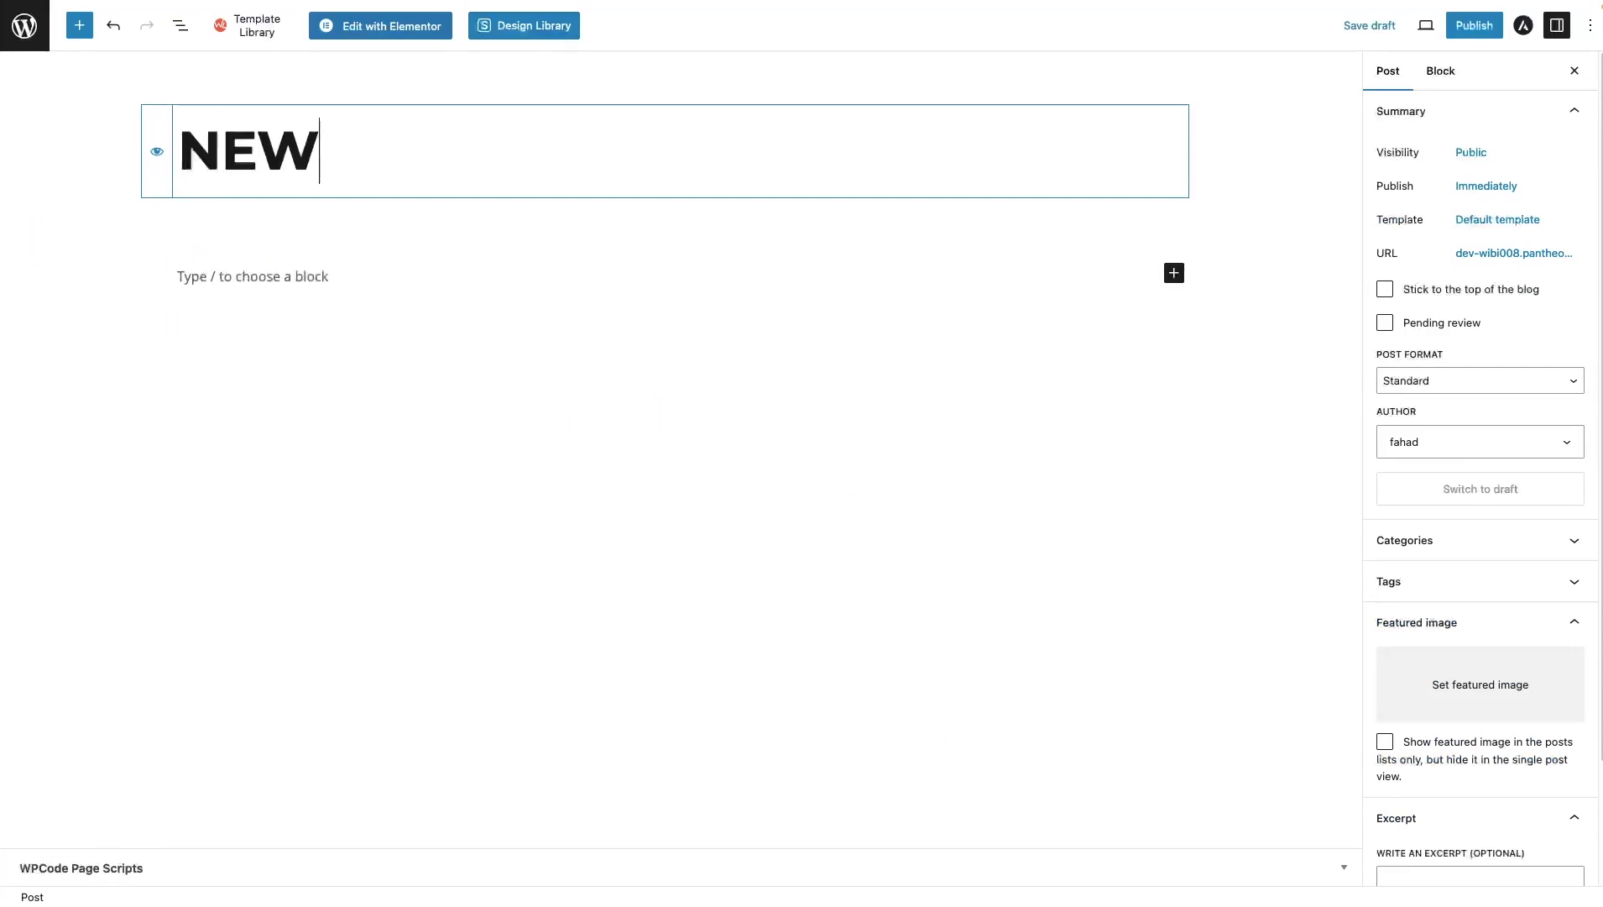
{"action": "type", "text": " POST"}
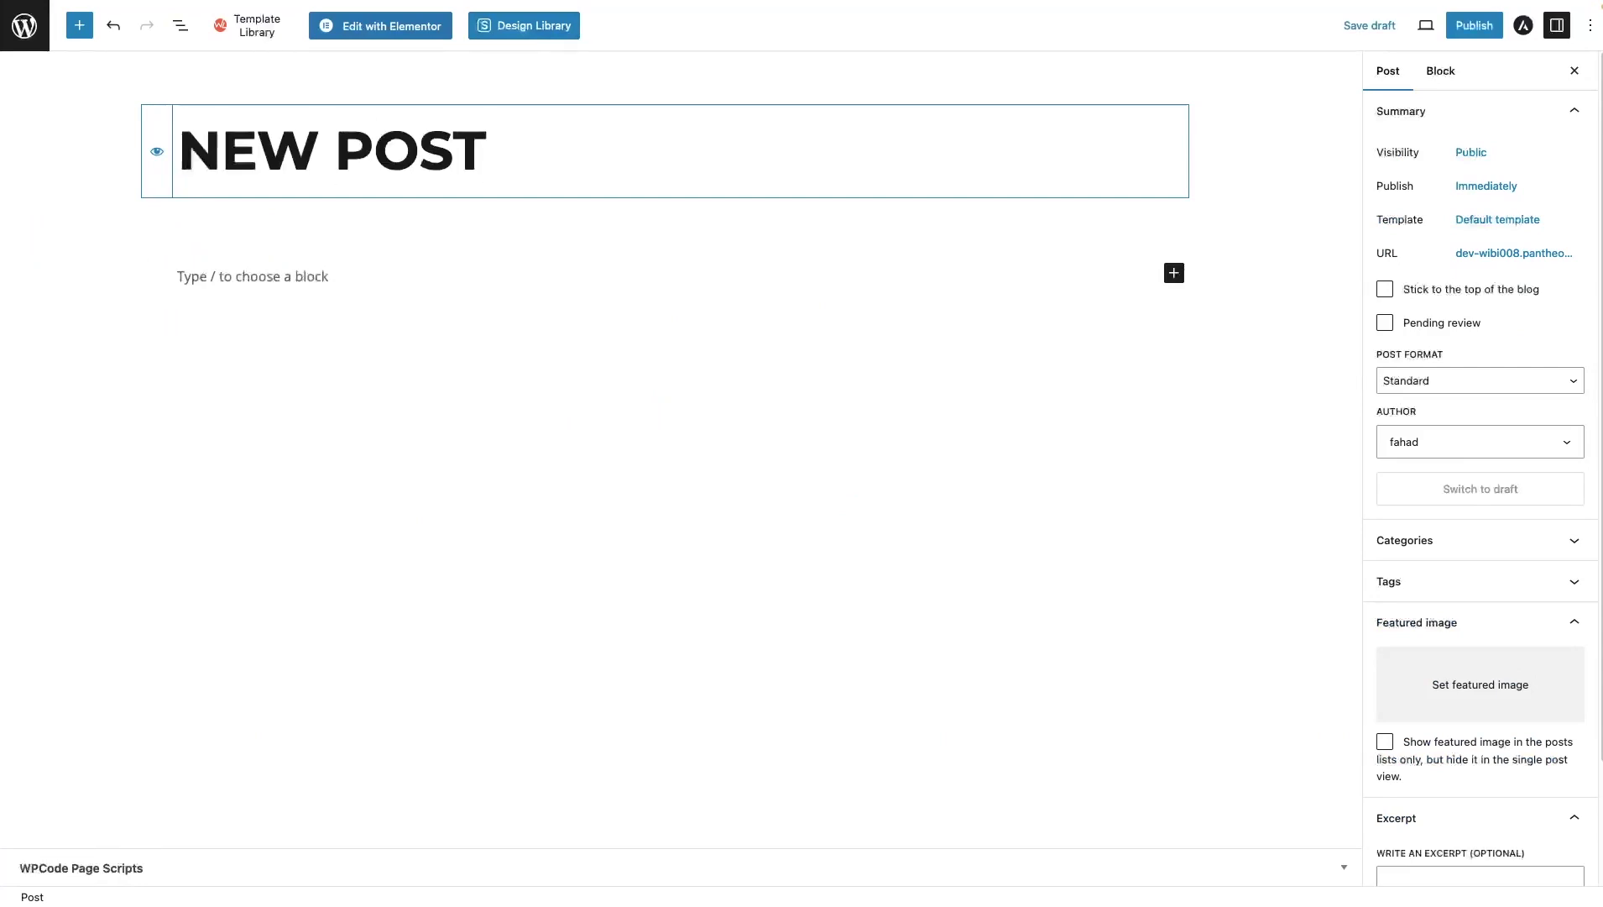
{"action": "left_click", "coordinate": [391, 26]}
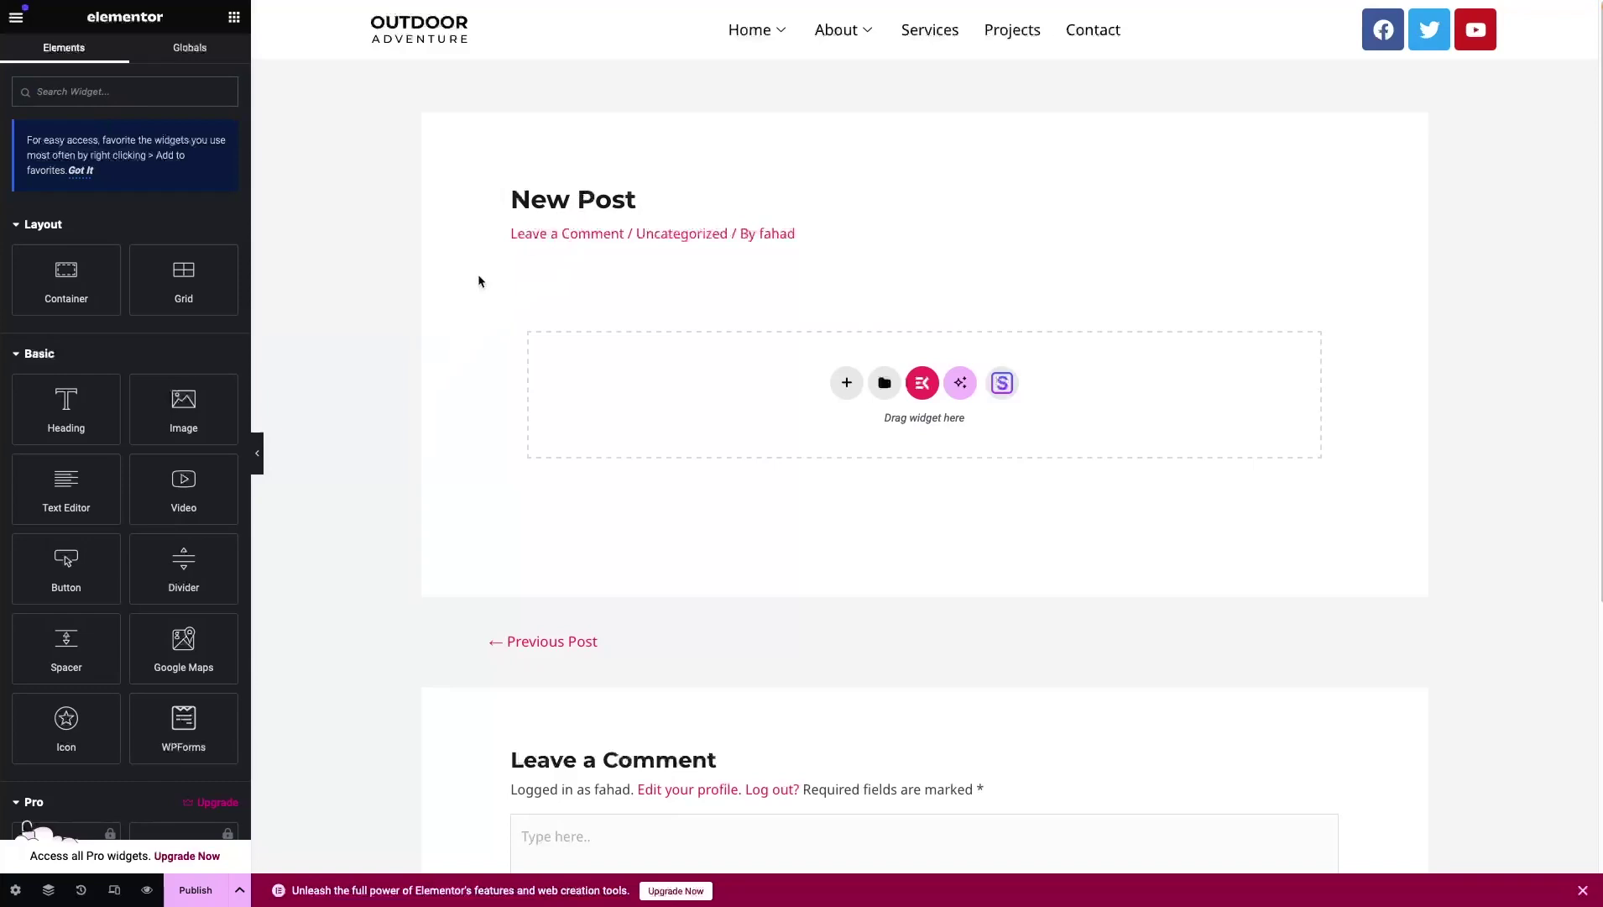
Switch Hide Title to Yes in the New Post's Post Settings.
{"action": "left_click", "coordinate": [15, 890]}
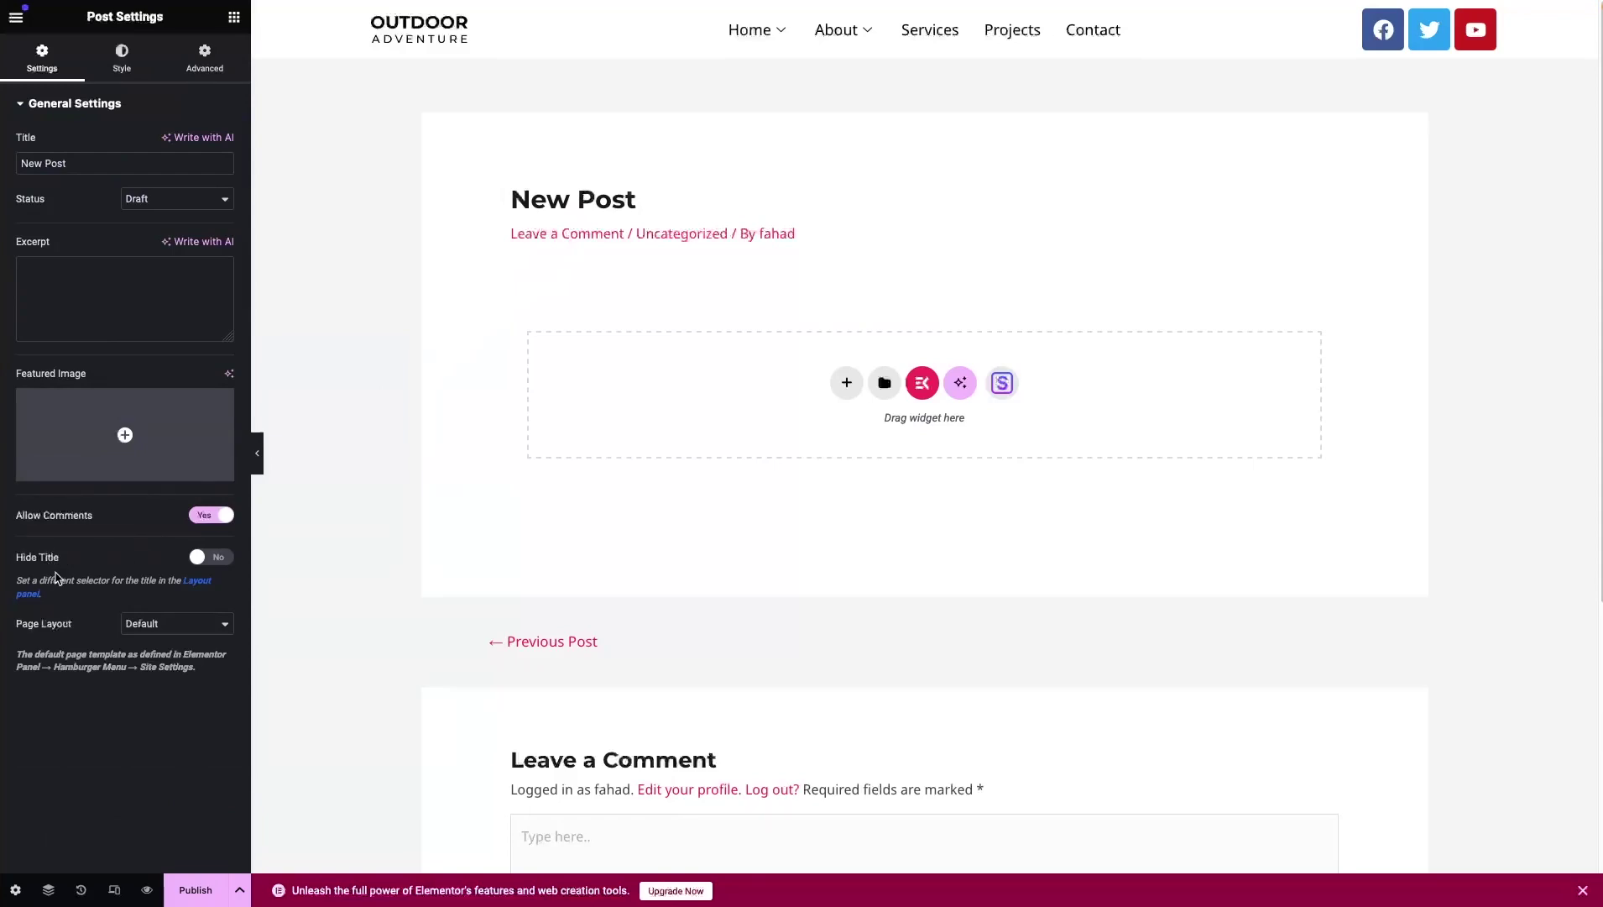
{"action": "left_click", "coordinate": [210, 558]}
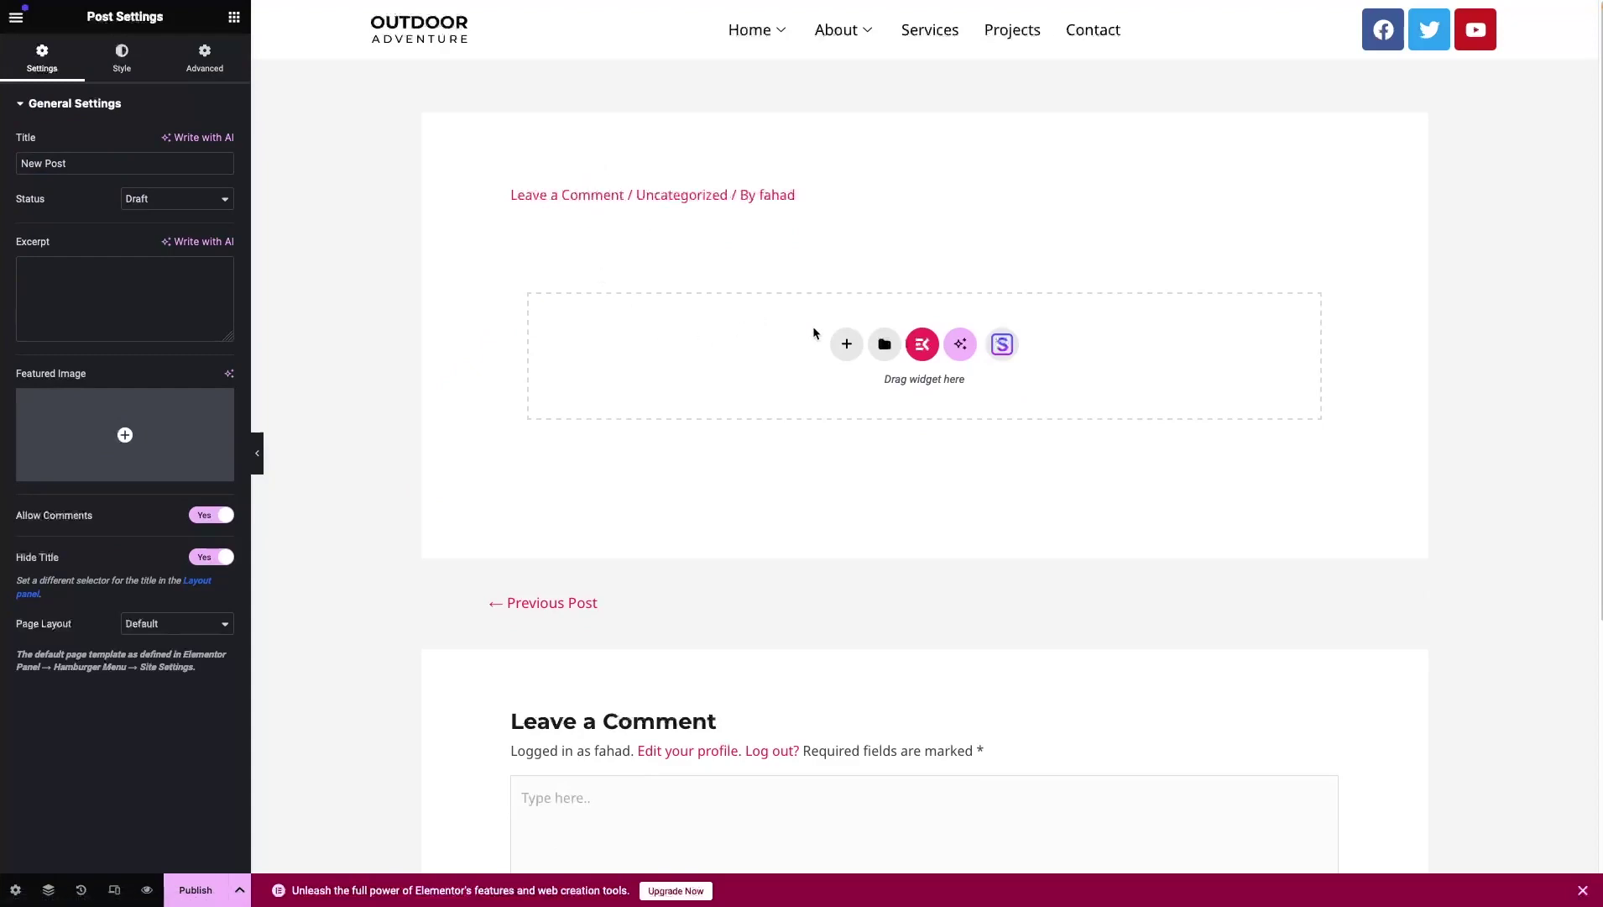
{"action": "left_click", "coordinate": [885, 345]}
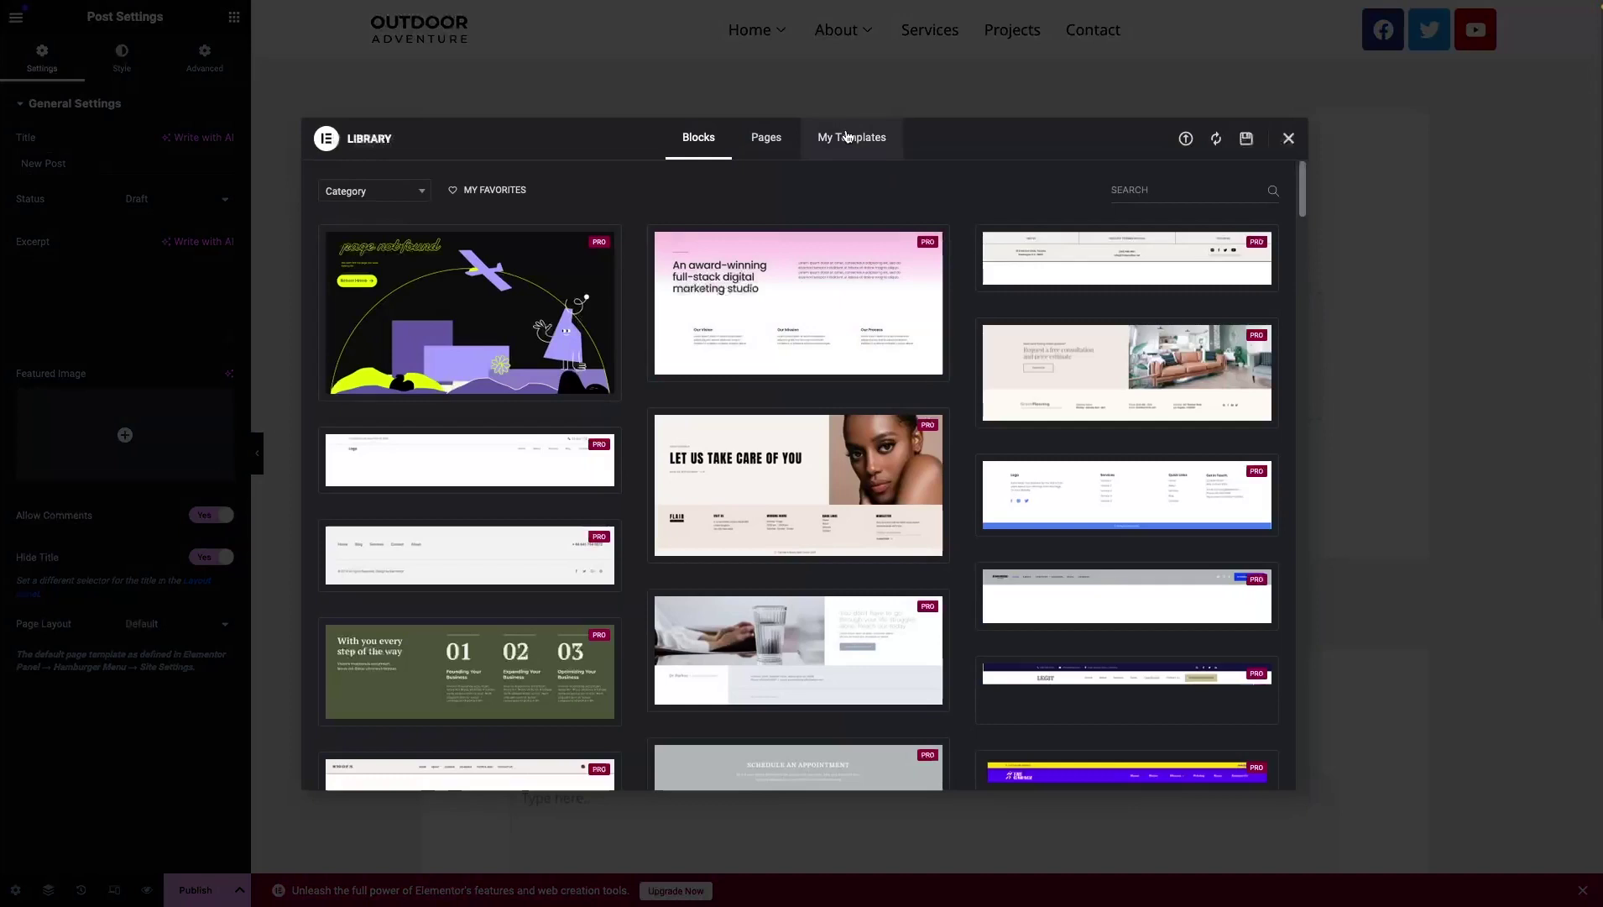
Insert 'post template' from My Templates and apply its page settings.
{"action": "left_click", "coordinate": [849, 151]}
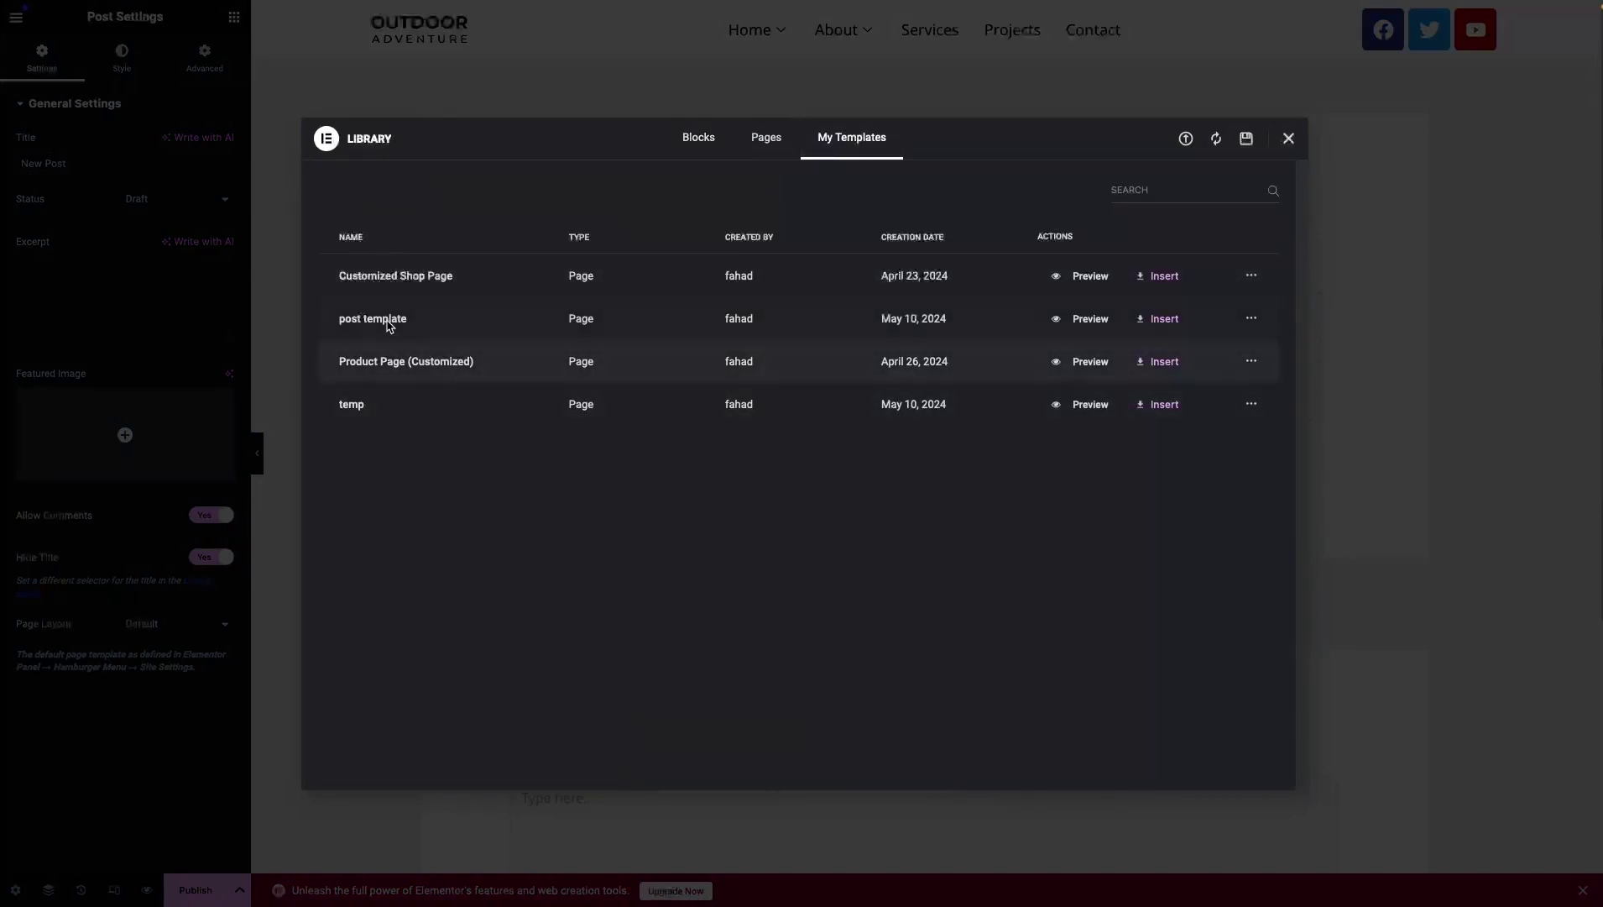
{"action": "left_click", "coordinate": [1156, 321]}
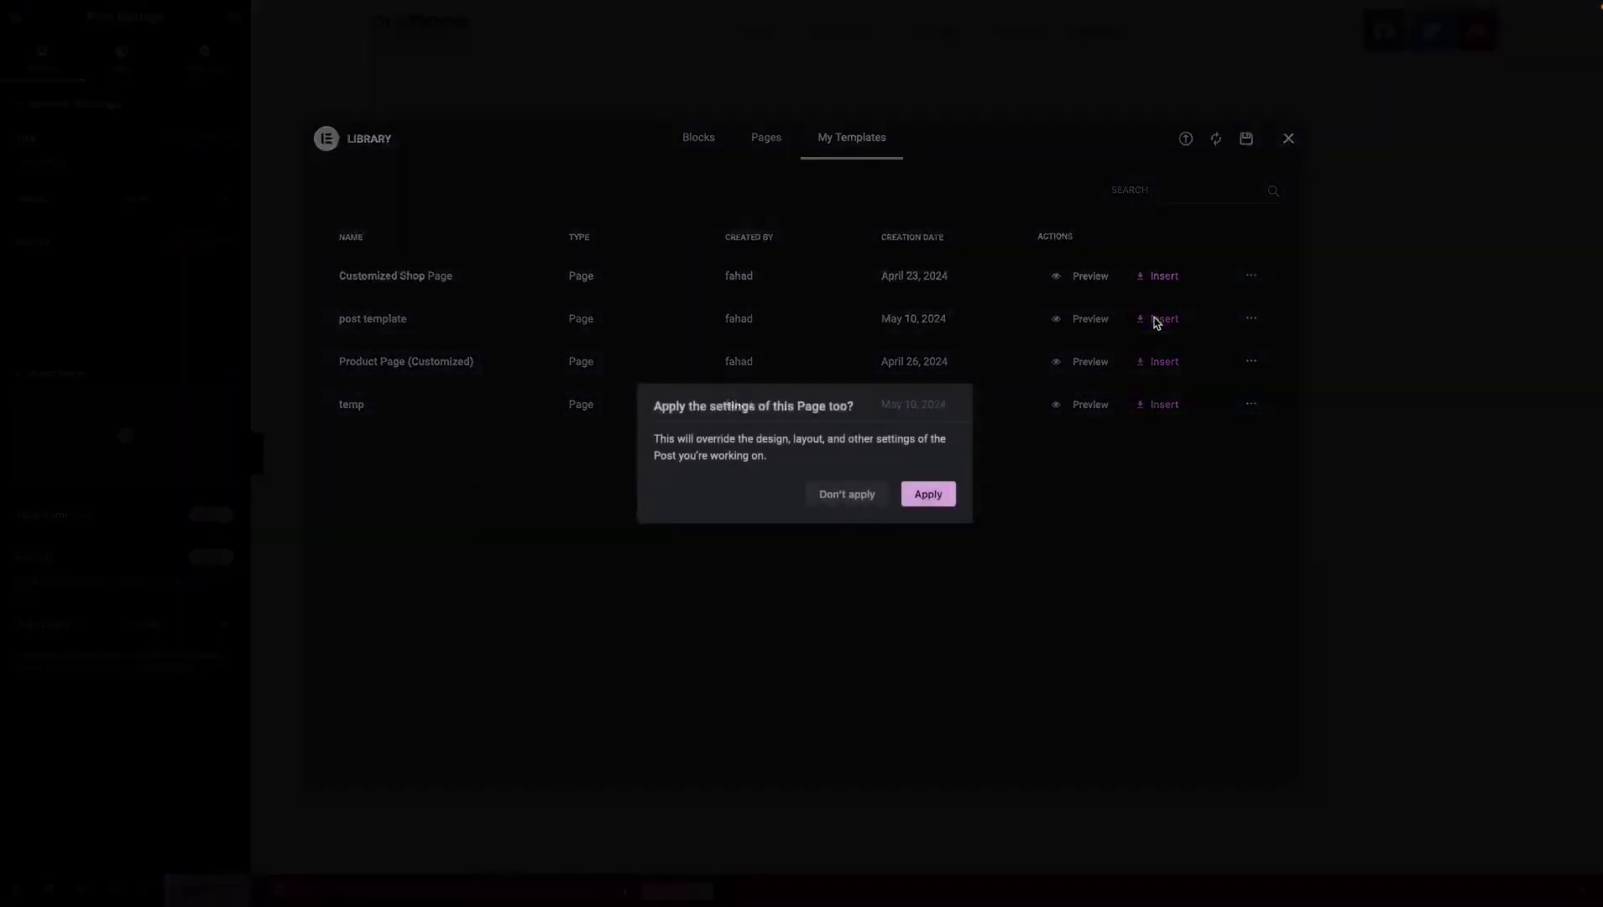
{"action": "left_click", "coordinate": [938, 499]}
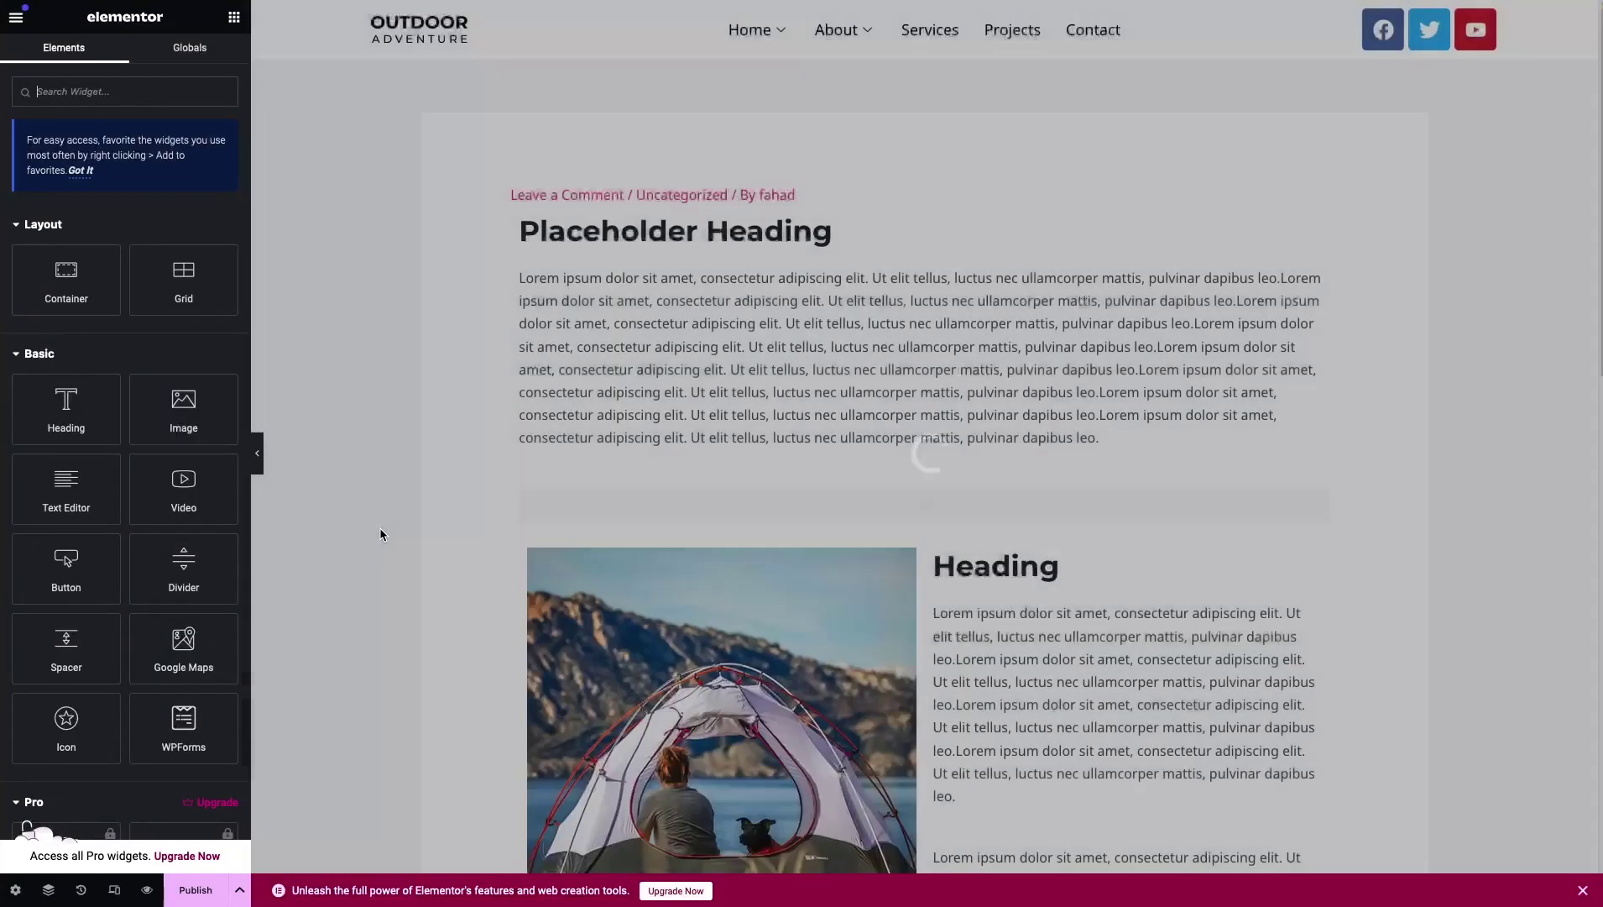
{"action": "scroll", "coordinate": [375, 434], "scroll_direction": "down", "scroll_amount": 1}
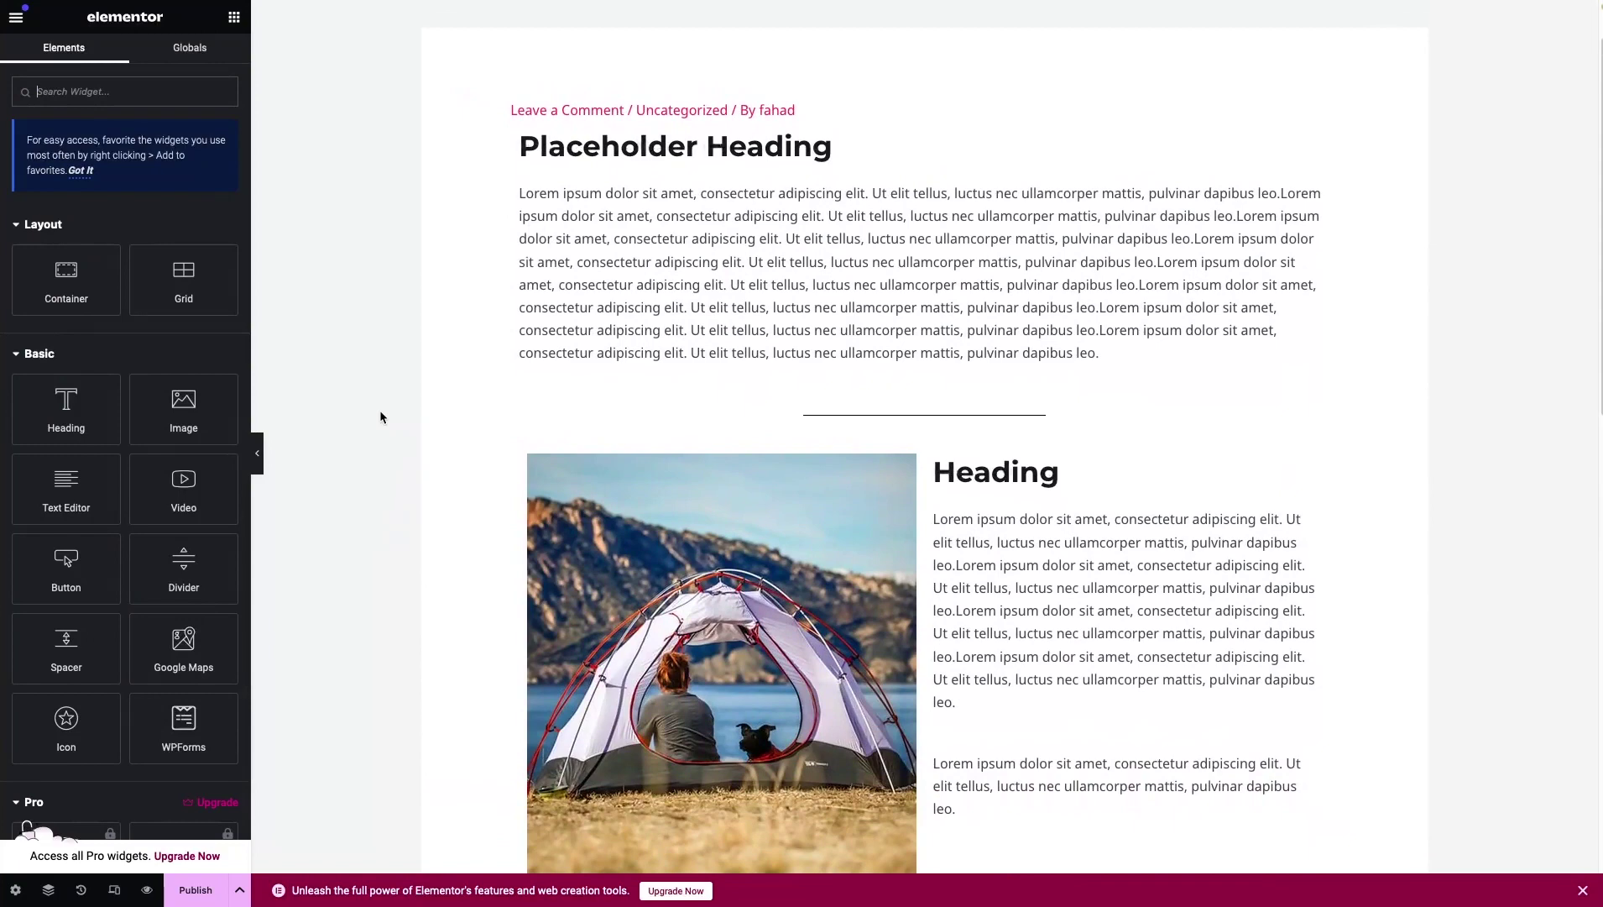
{"action": "left_click", "coordinate": [638, 146]}
{"action": "left_click", "coordinate": [631, 239]}
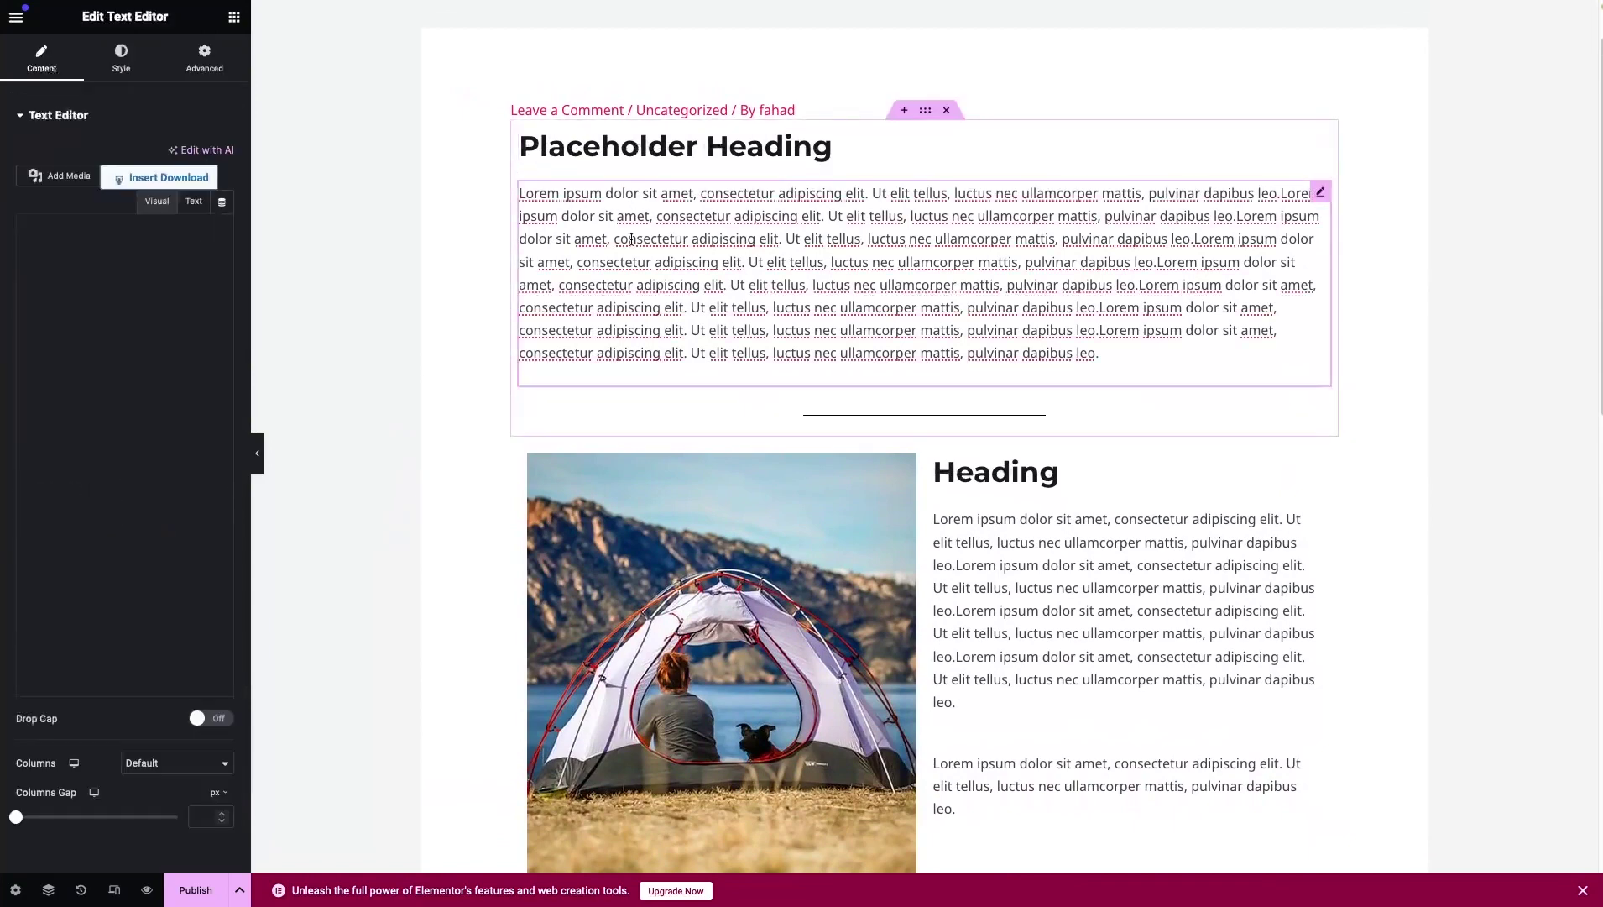
{"action": "scroll", "coordinate": [630, 238], "scroll_direction": "down", "scroll_amount": 2}
{"action": "left_click", "coordinate": [918, 235]}
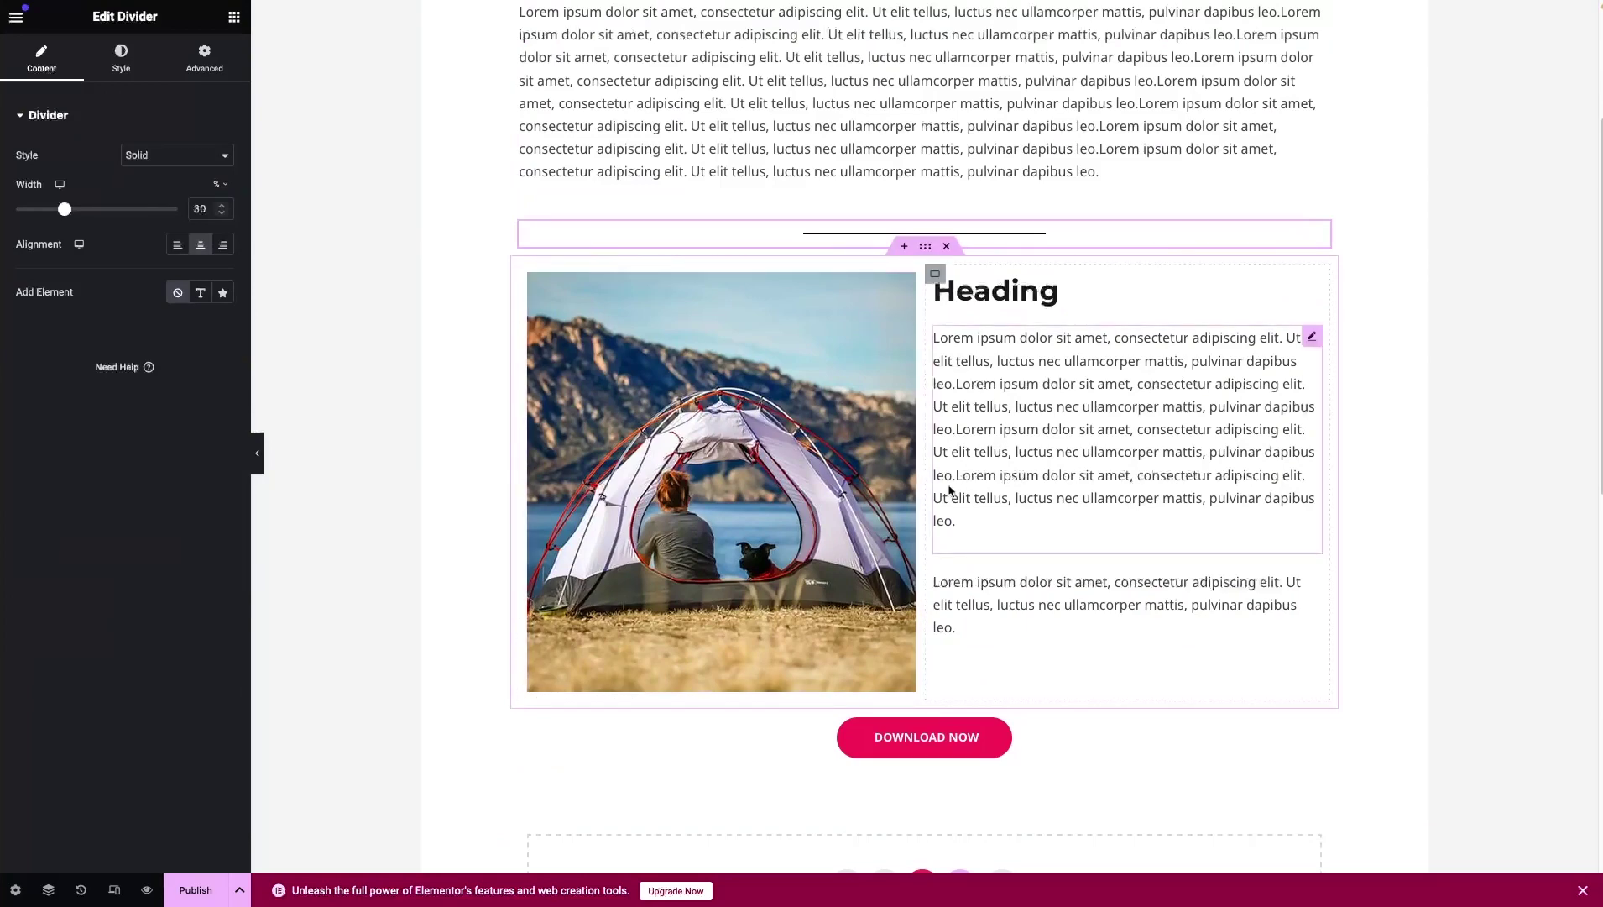
{"action": "scroll", "coordinate": [948, 490], "scroll_direction": "down", "scroll_amount": 1}
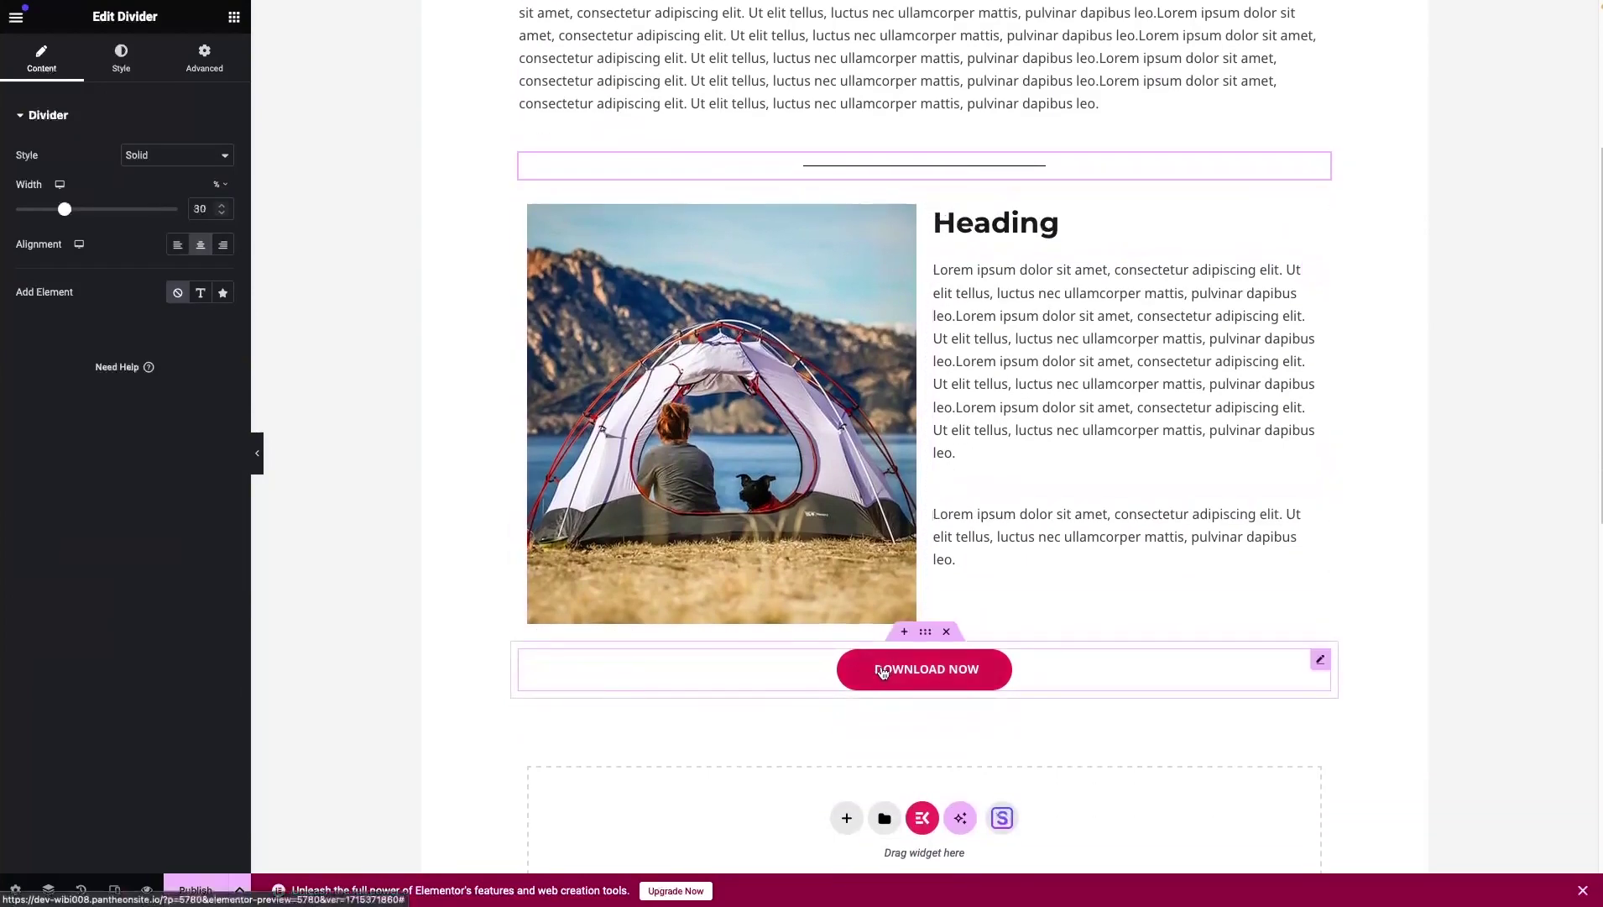
{"action": "scroll", "coordinate": [883, 671], "scroll_direction": "up", "scroll_amount": 4}
{"action": "left_click", "coordinate": [537, 344]}
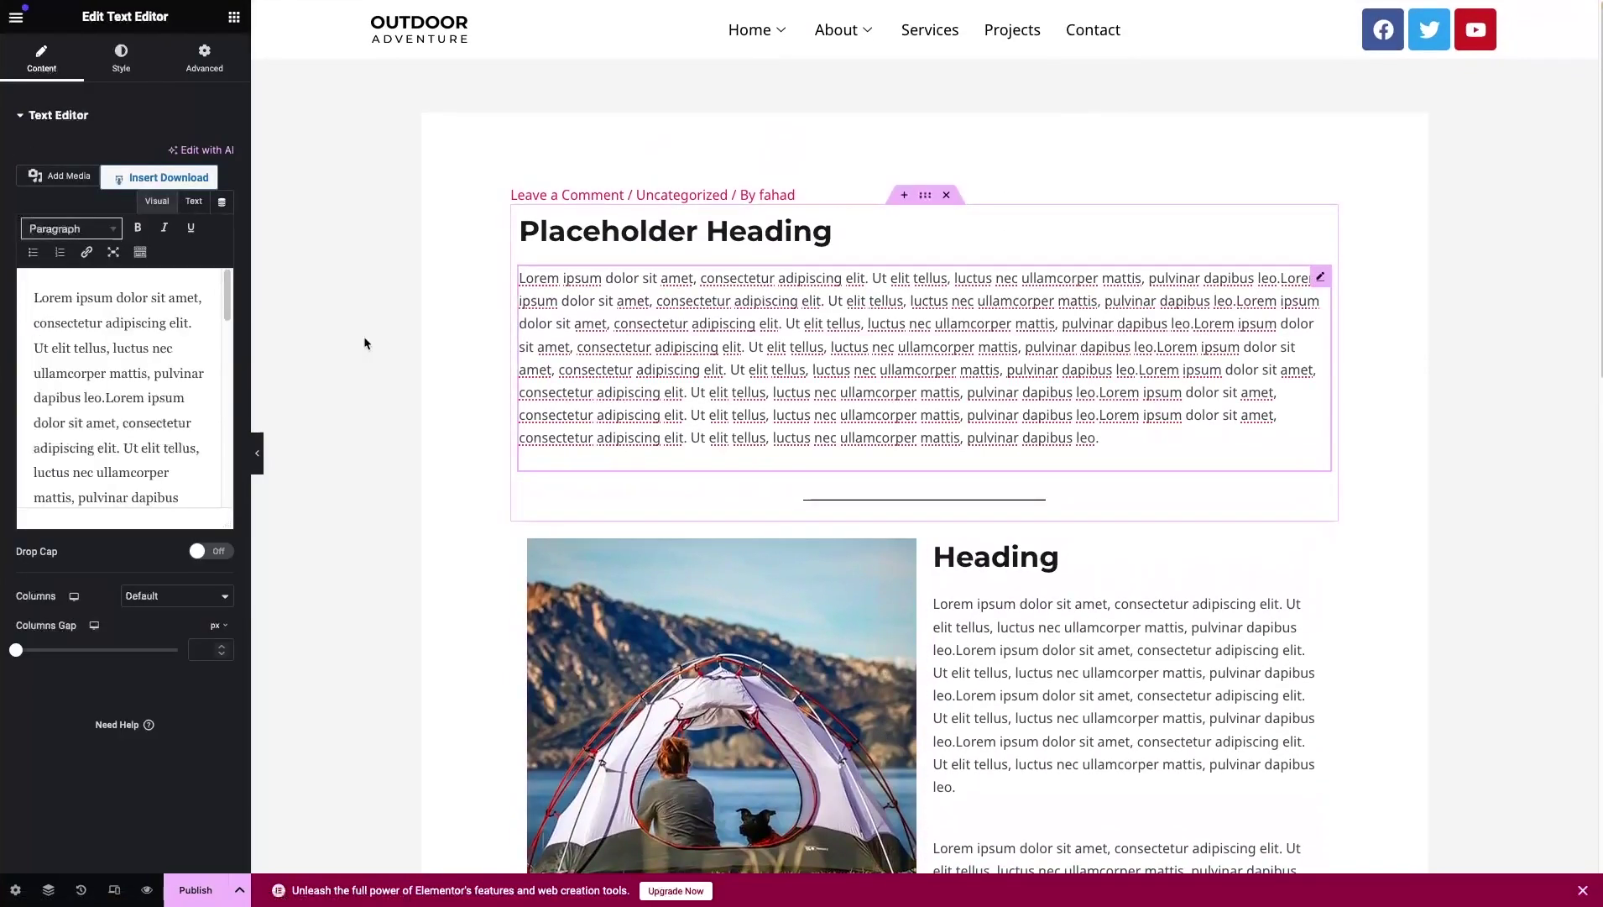
{"action": "triple_click", "coordinate": [123, 398]}
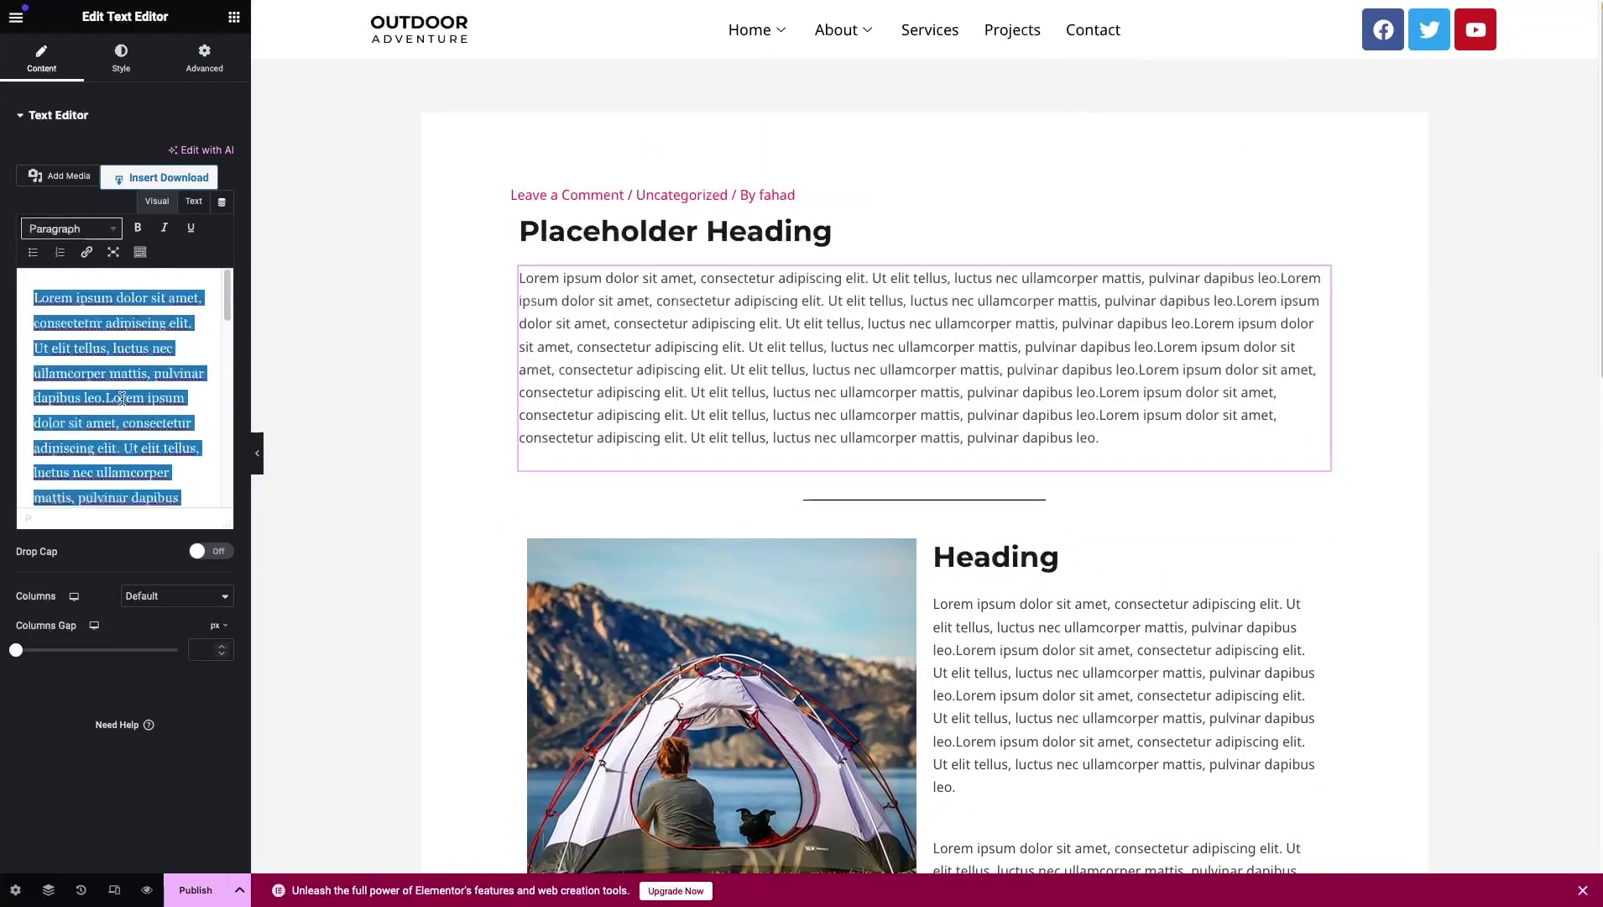
Change the Placeholder Heading's title to 'New Post'.
{"action": "left_click", "coordinate": [580, 238]}
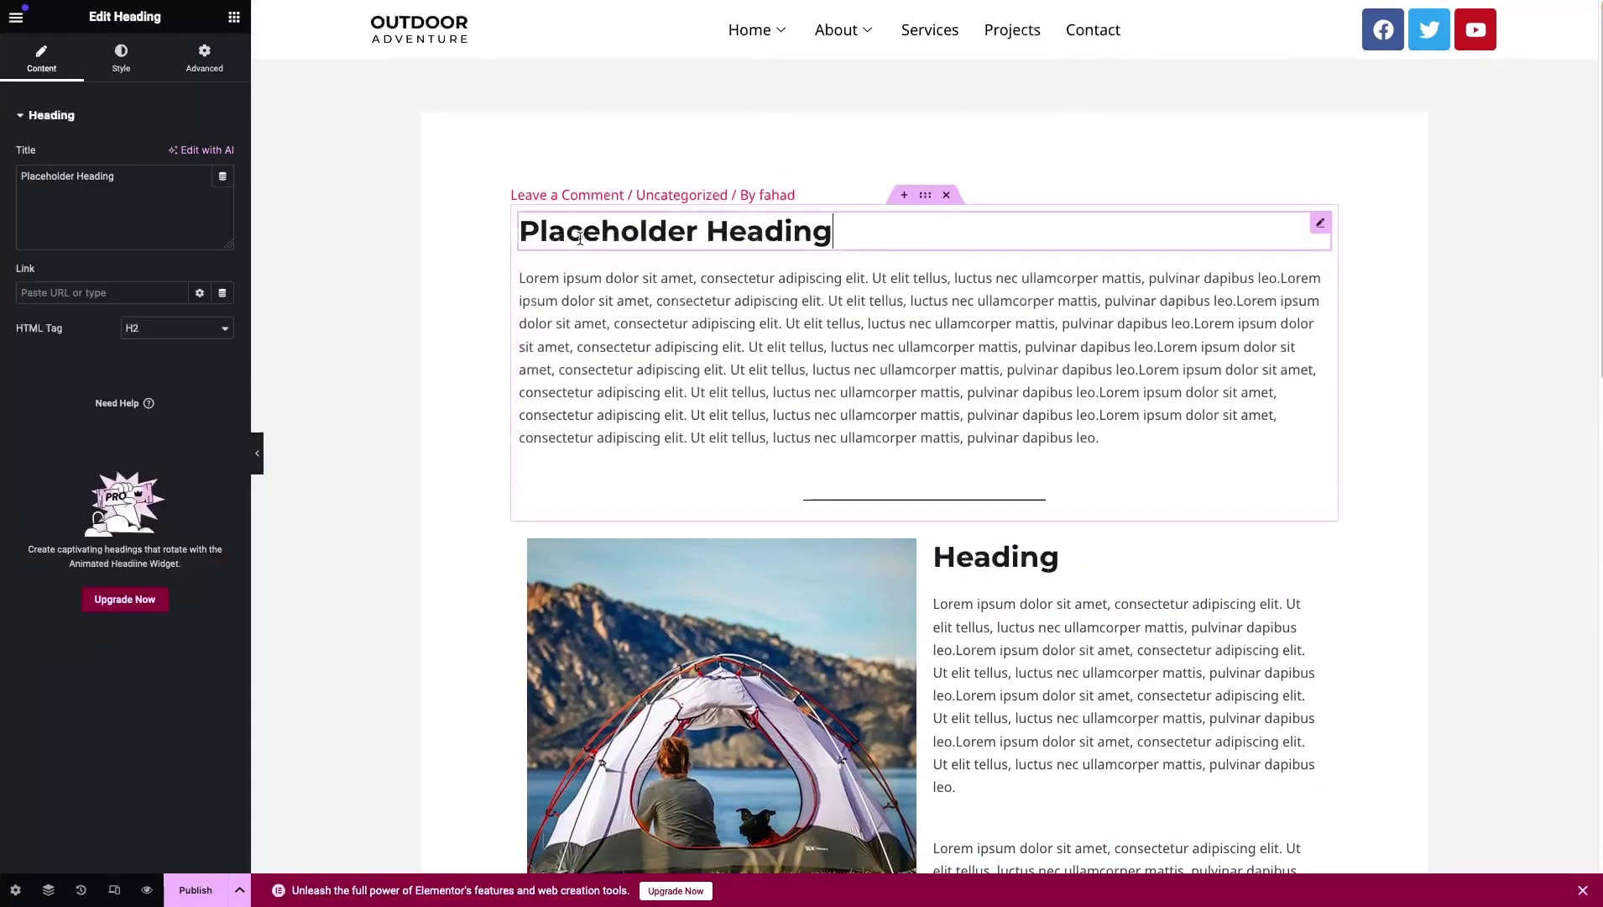
{"action": "left_click", "coordinate": [152, 177]}
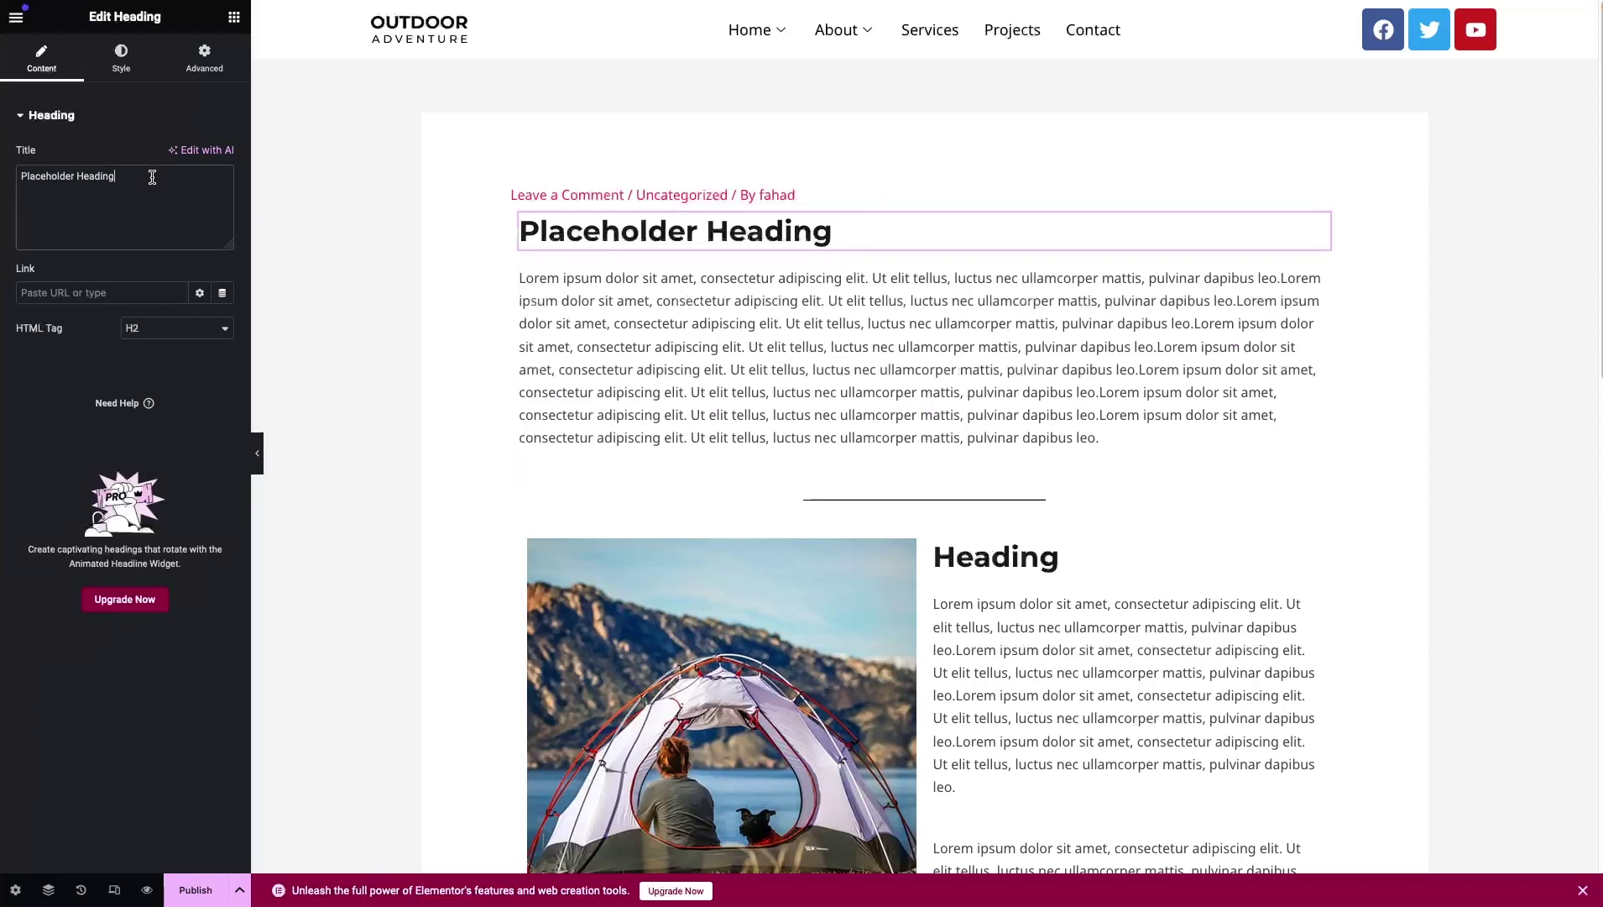
{"action": "left_click_drag", "start_coordinate": [152, 177], "coordinate": [12, 173]}
{"action": "type", "text": "New Post"}
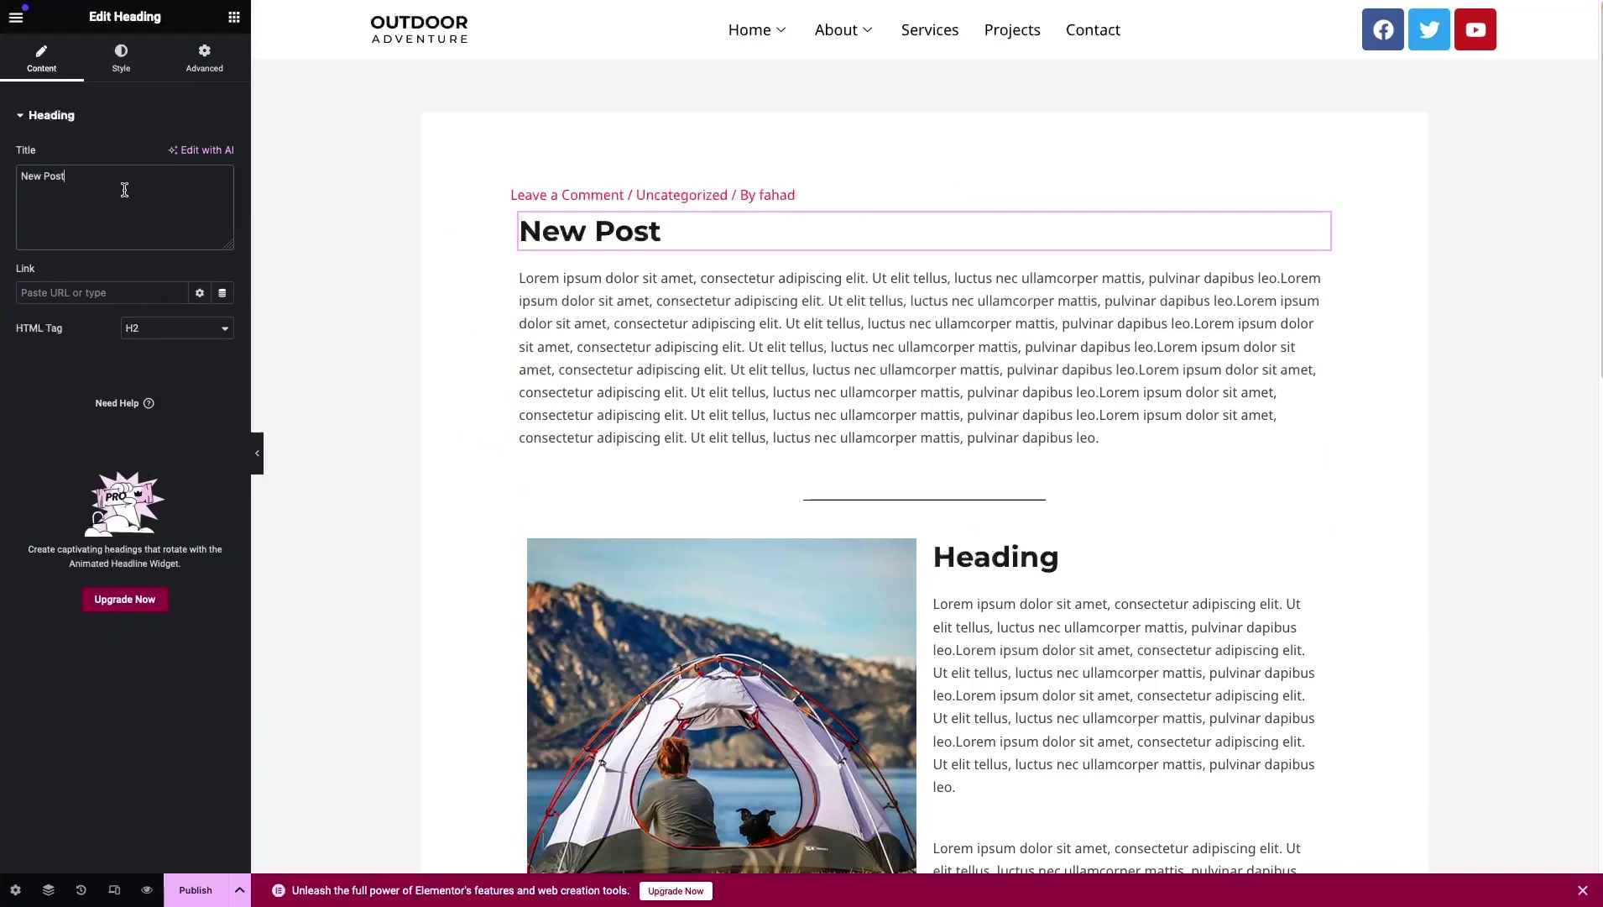
Set the heading's text colour to white #FFFFFF.
{"action": "left_click", "coordinate": [124, 65]}
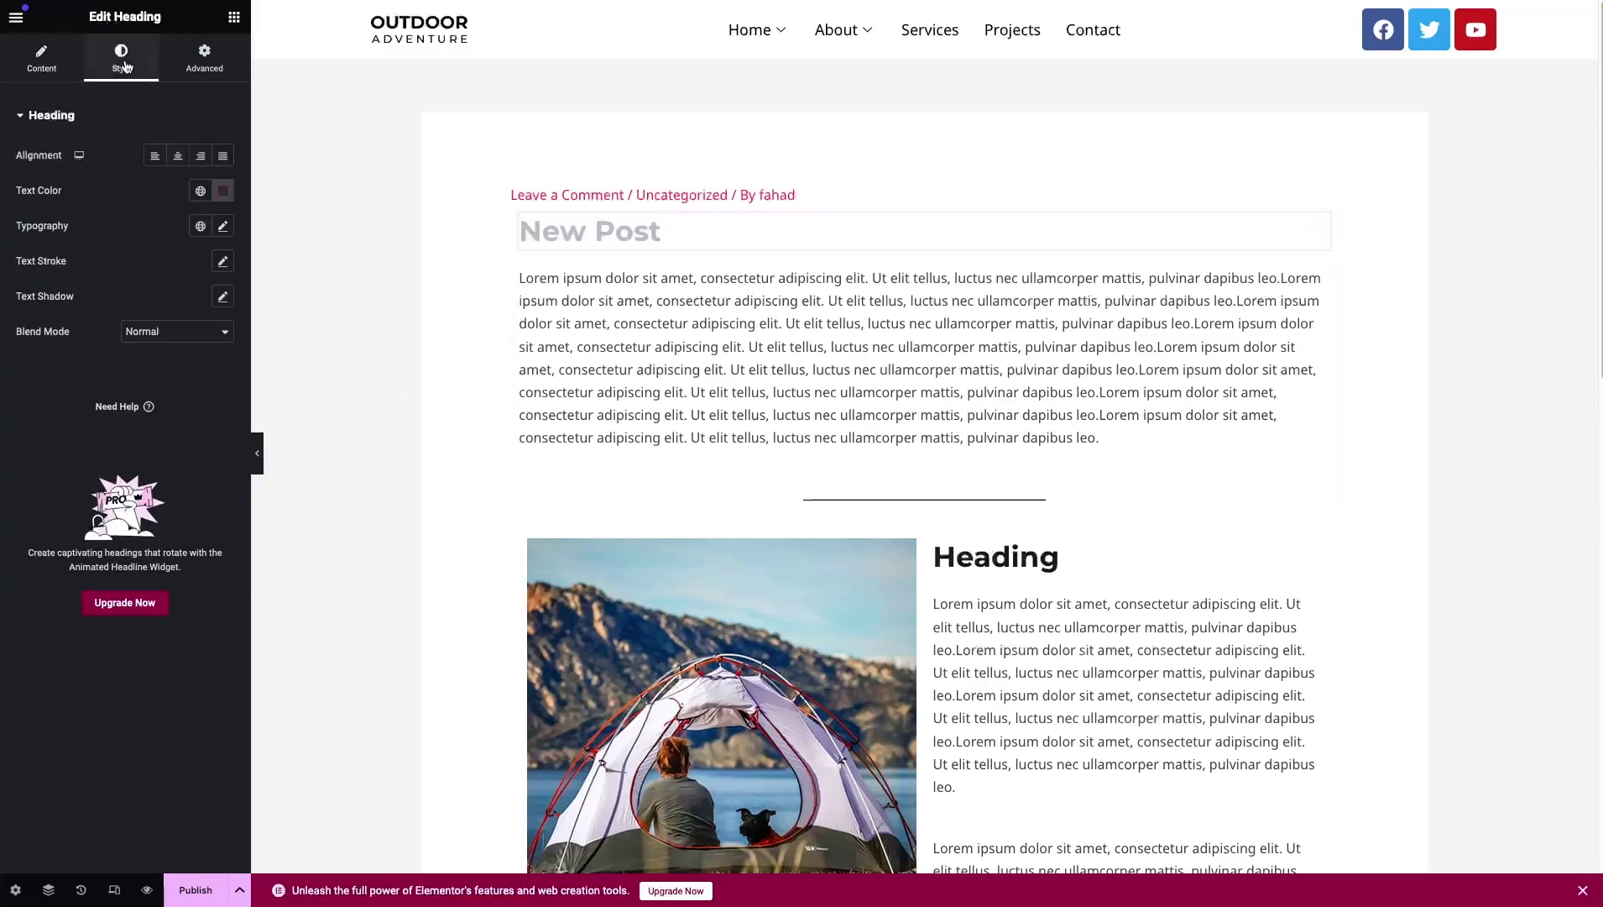
{"action": "left_click", "coordinate": [224, 193]}
{"action": "left_click_drag", "start_coordinate": [156, 281], "coordinate": [105, 252]}
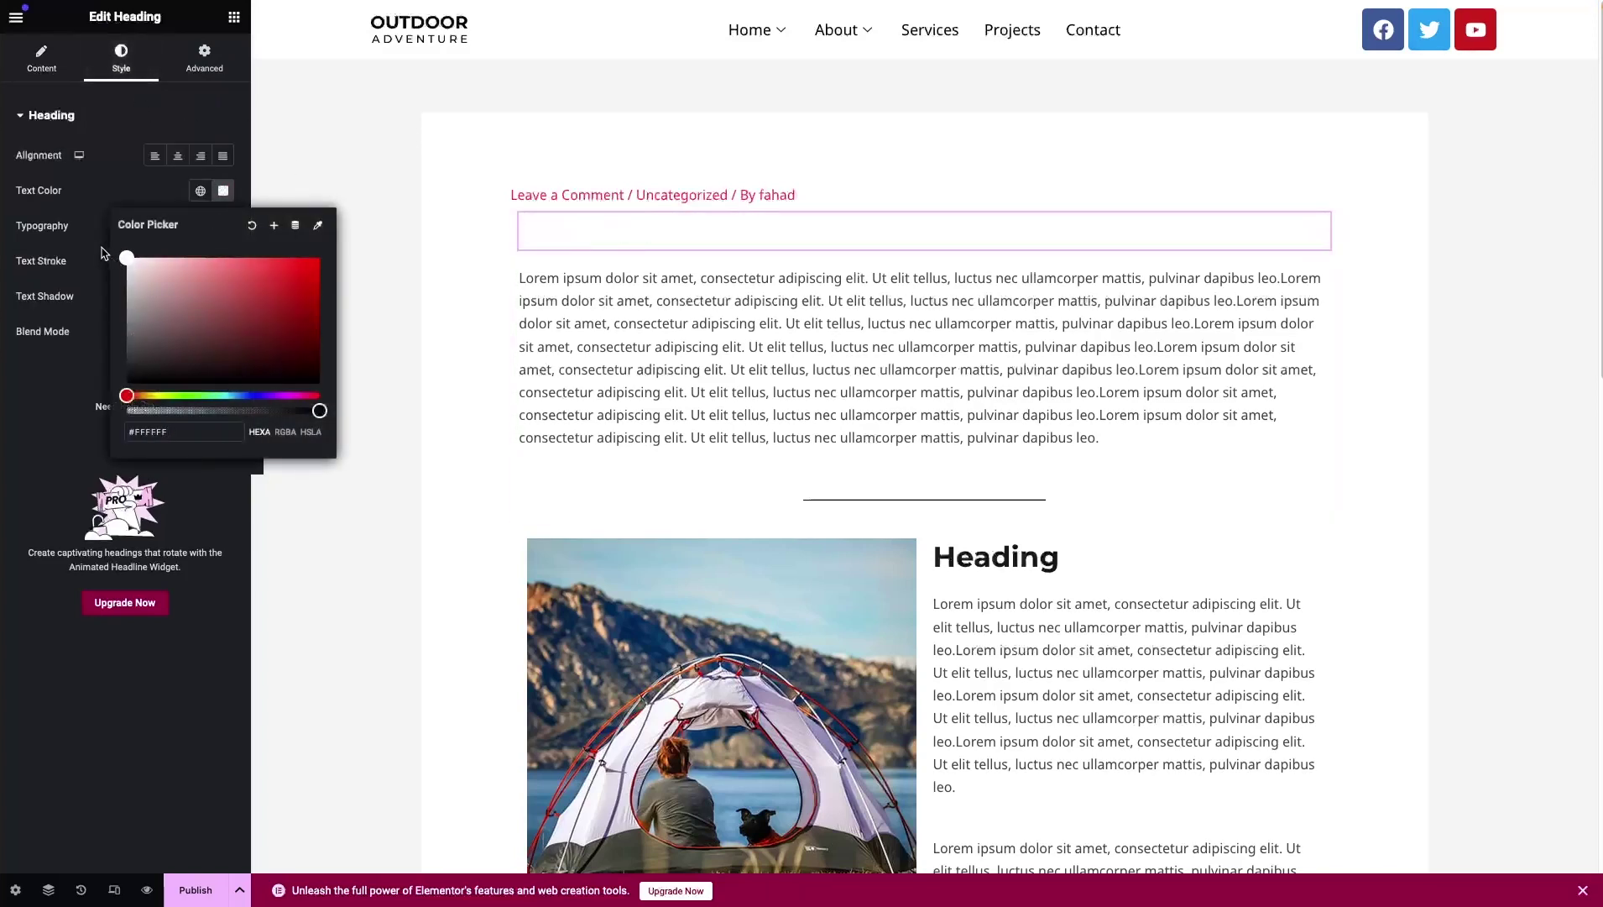
{"action": "left_click", "coordinate": [117, 197]}
Give the heading a Classic background with colour #000000 in its Advanced settings.
{"action": "left_click", "coordinate": [221, 57]}
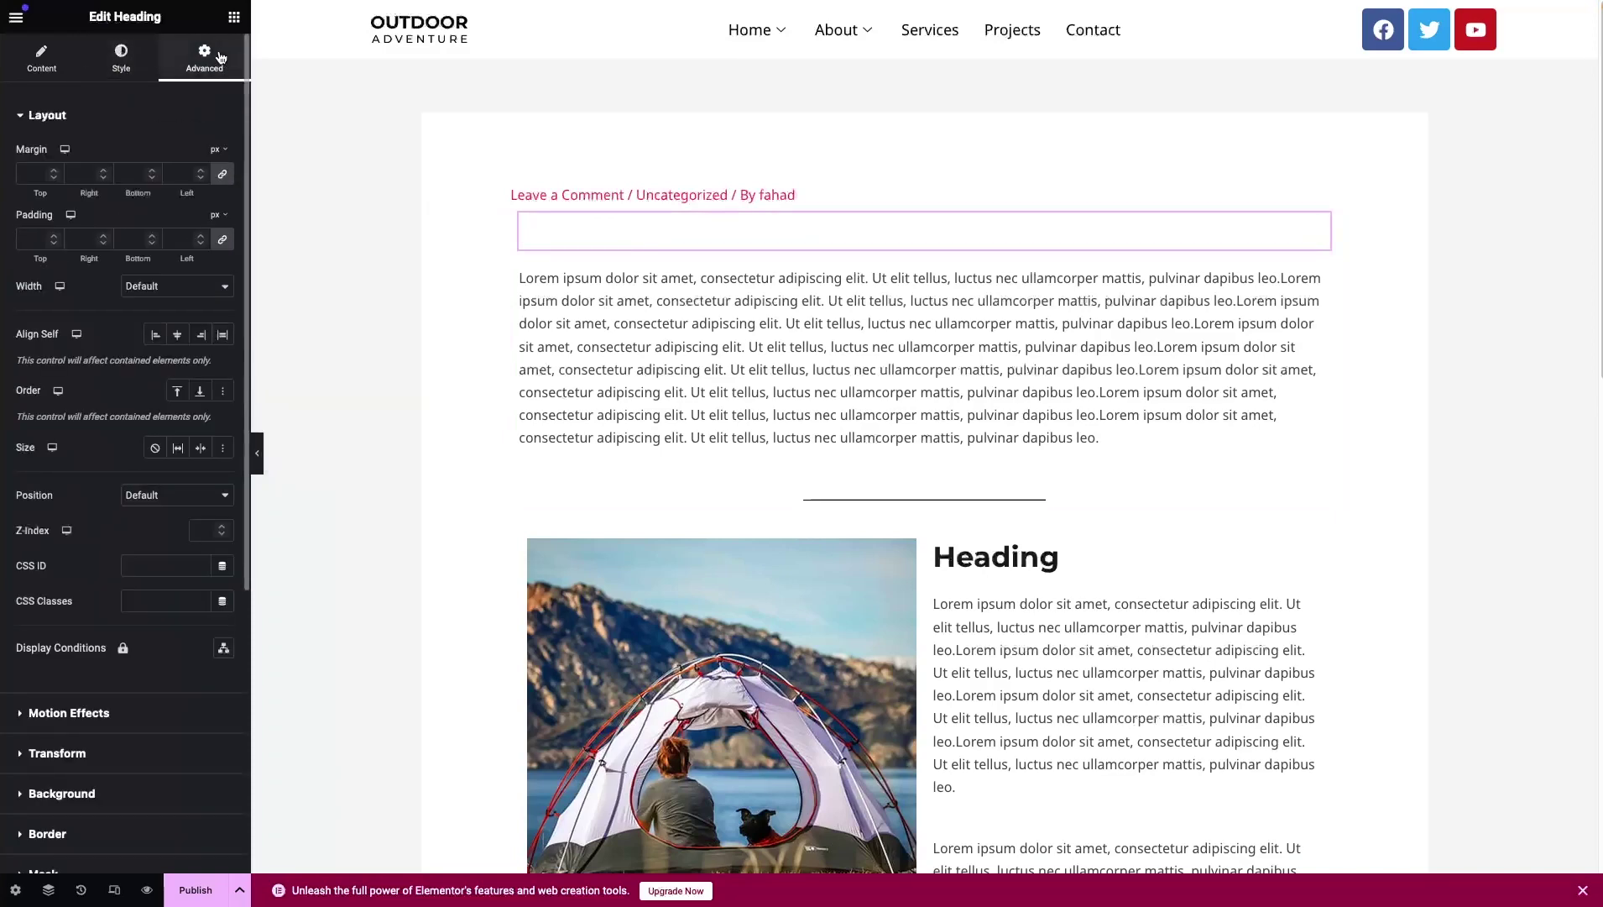
{"action": "scroll", "coordinate": [77, 500], "scroll_direction": "down", "scroll_amount": 2}
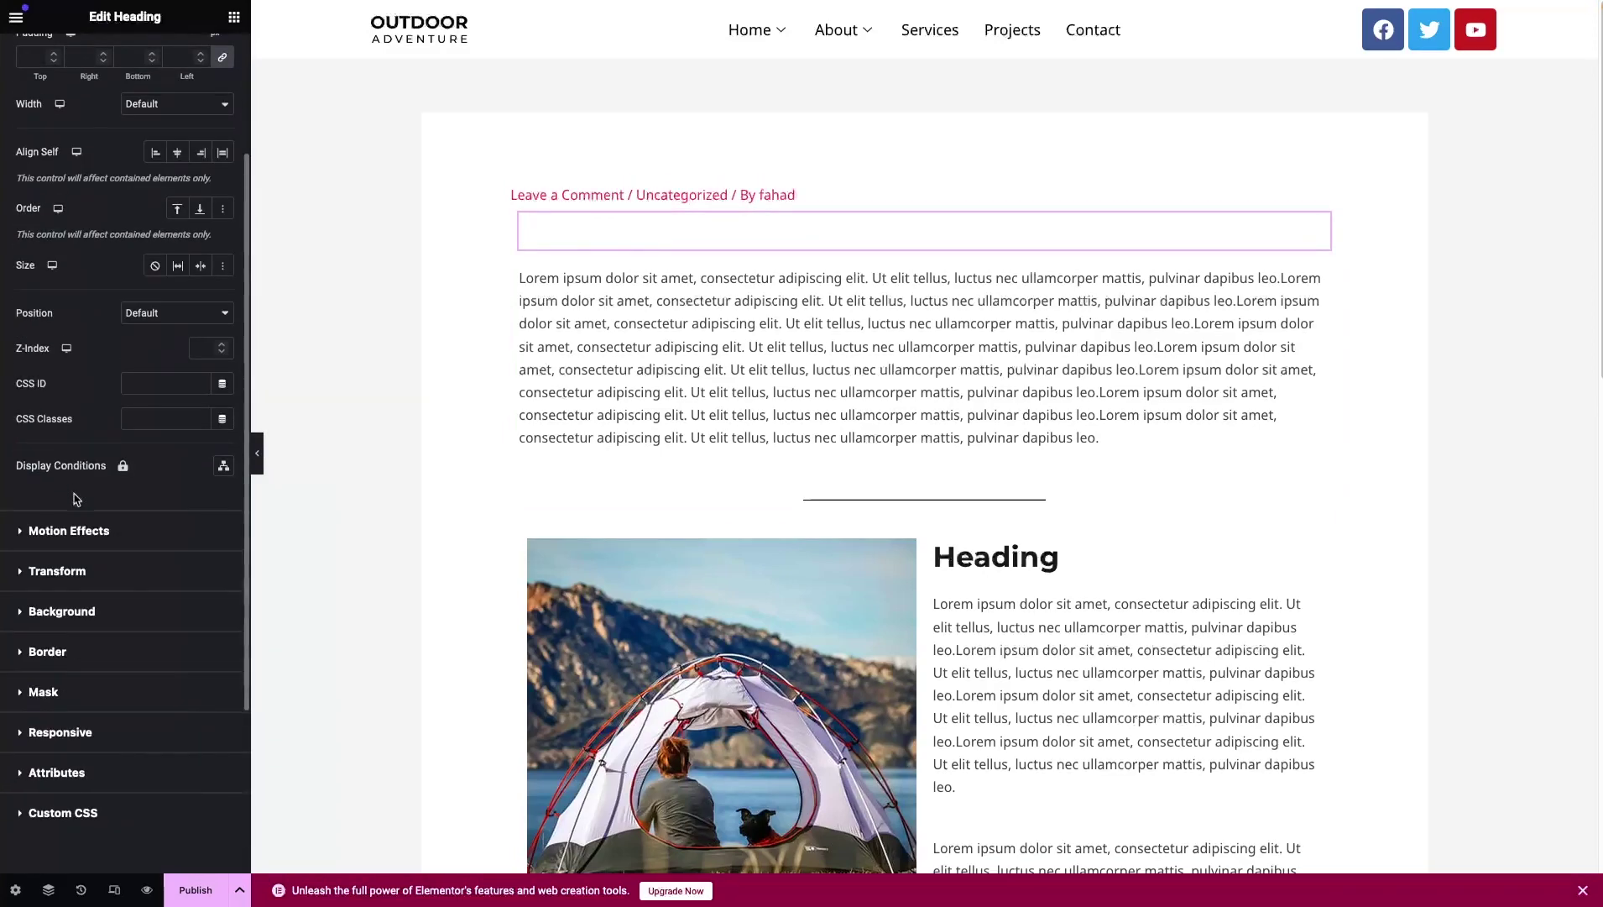
{"action": "left_click", "coordinate": [51, 601]}
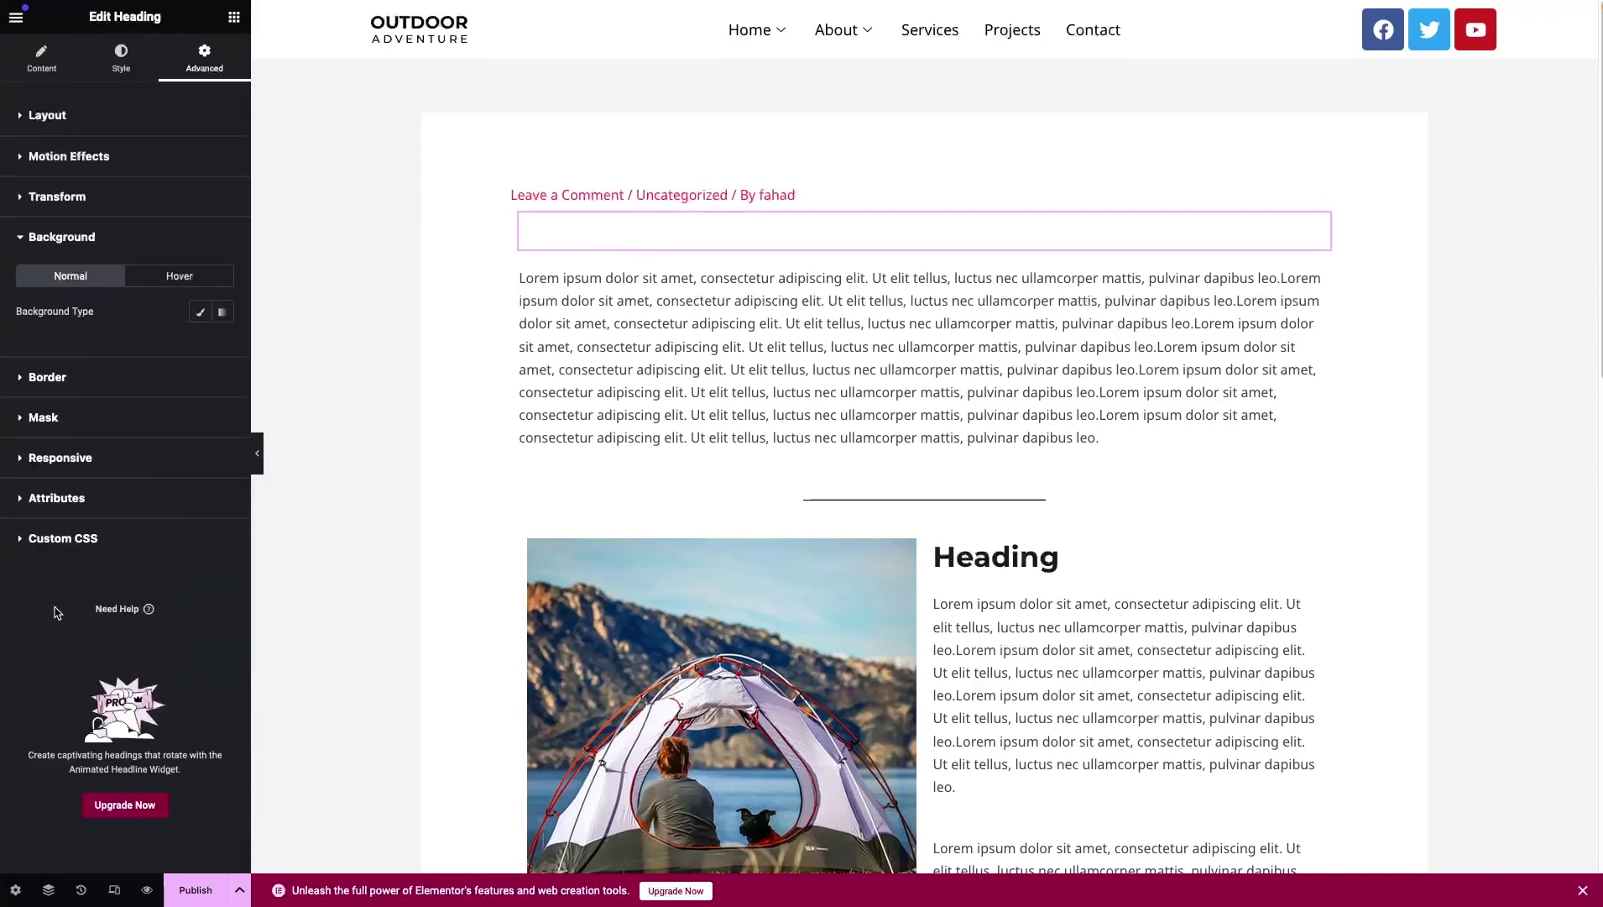
{"action": "left_click", "coordinate": [200, 312]}
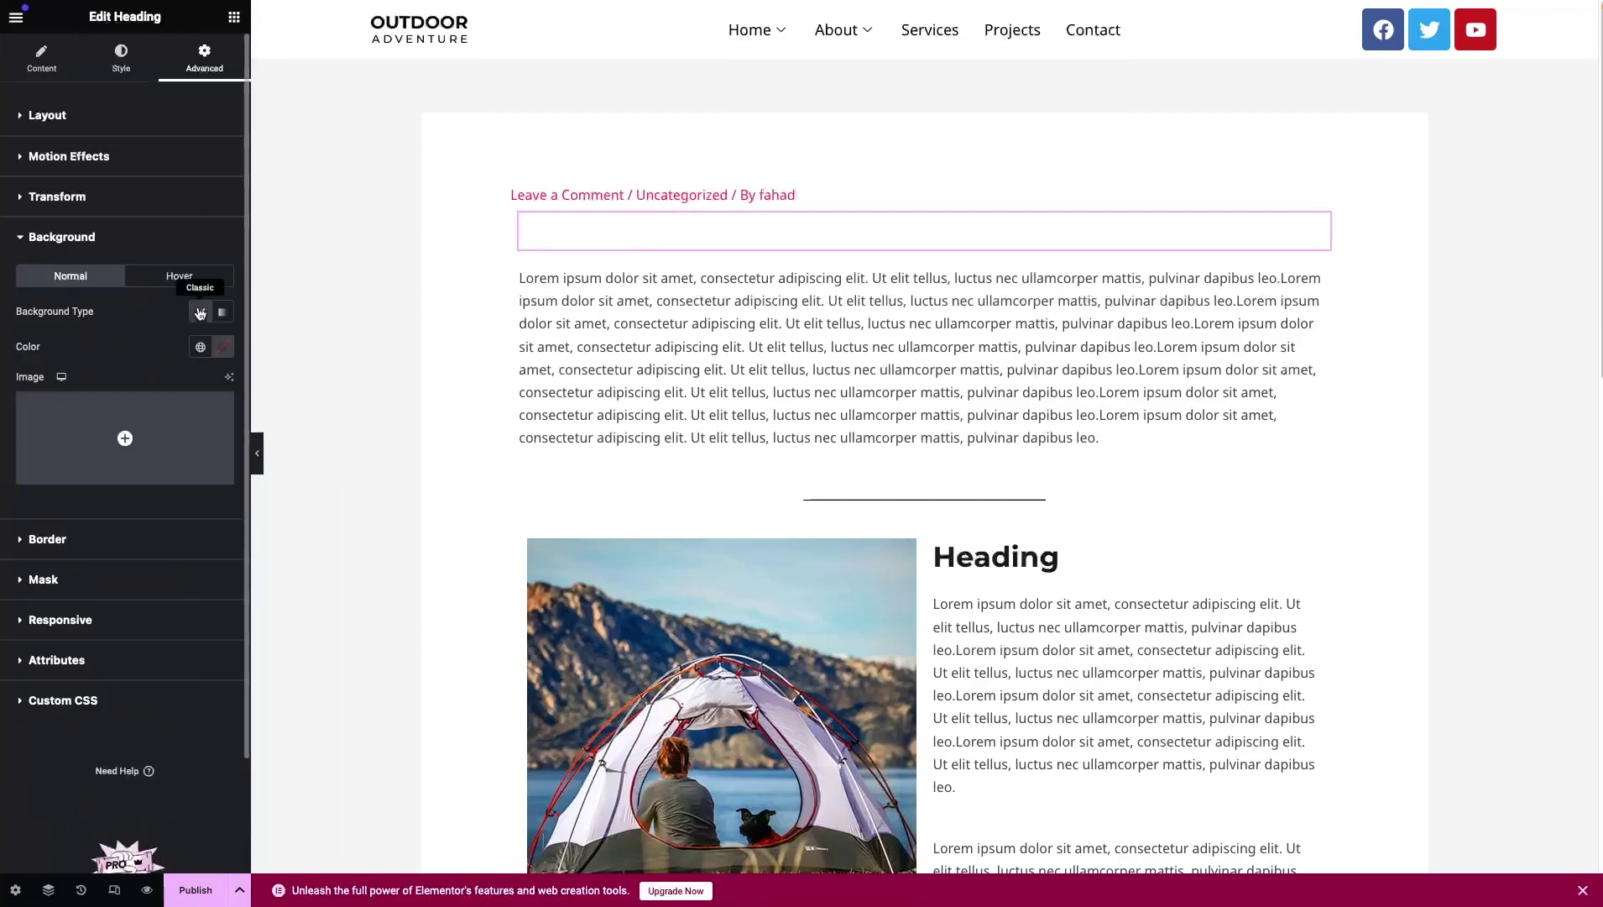
{"action": "left_click", "coordinate": [223, 347]}
{"action": "left_click_drag", "start_coordinate": [222, 437], "coordinate": [126, 538]}
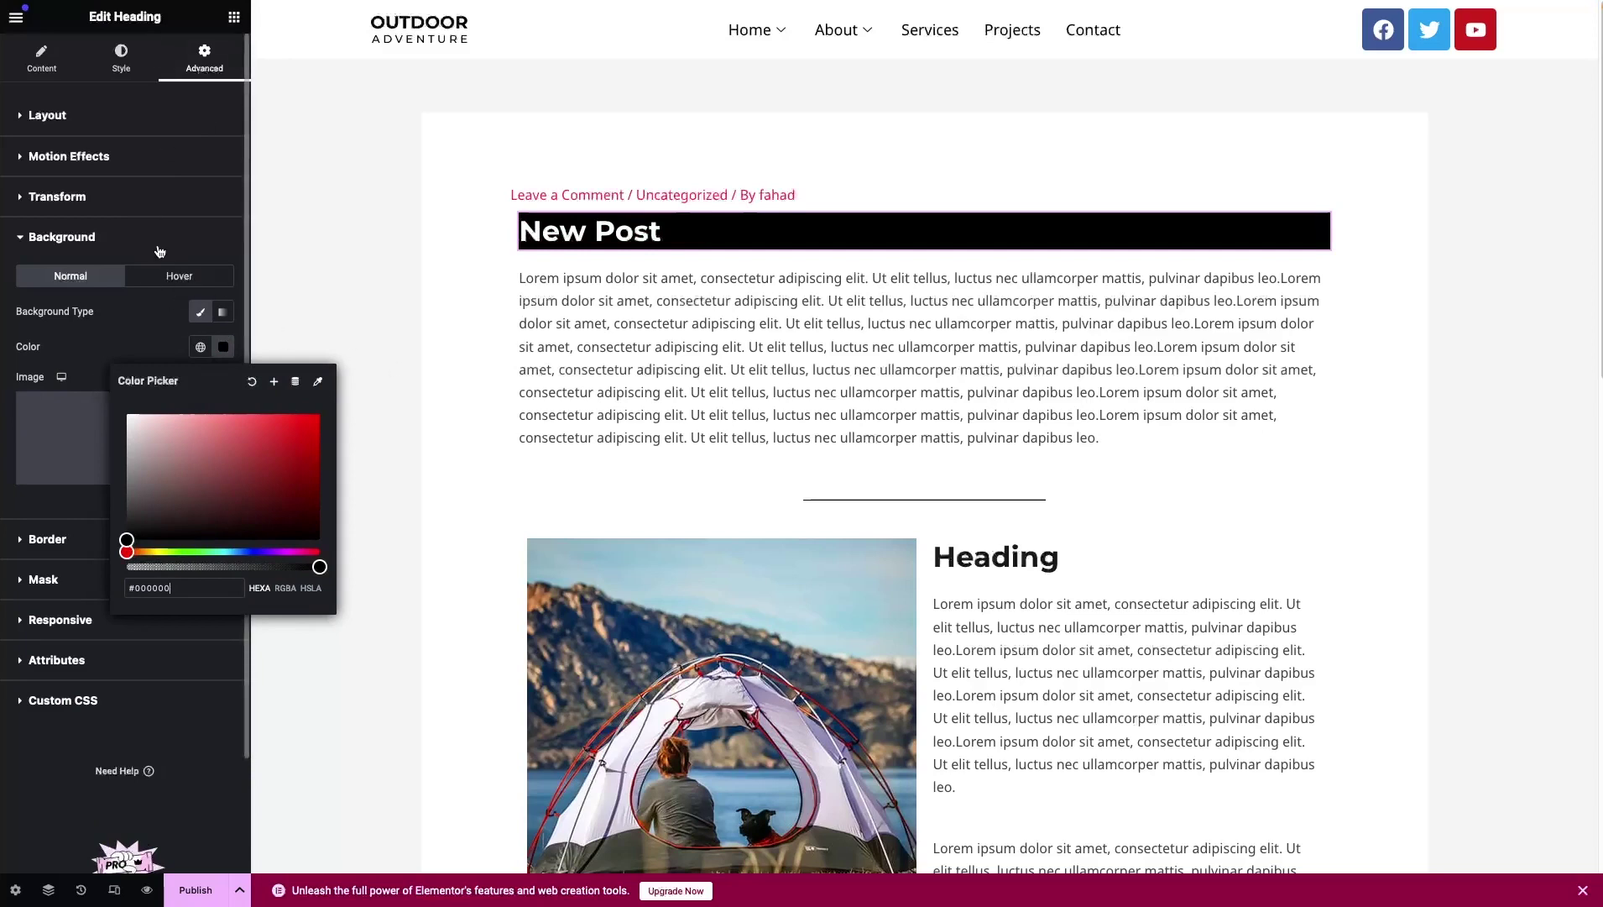
{"action": "left_click", "coordinate": [102, 368]}
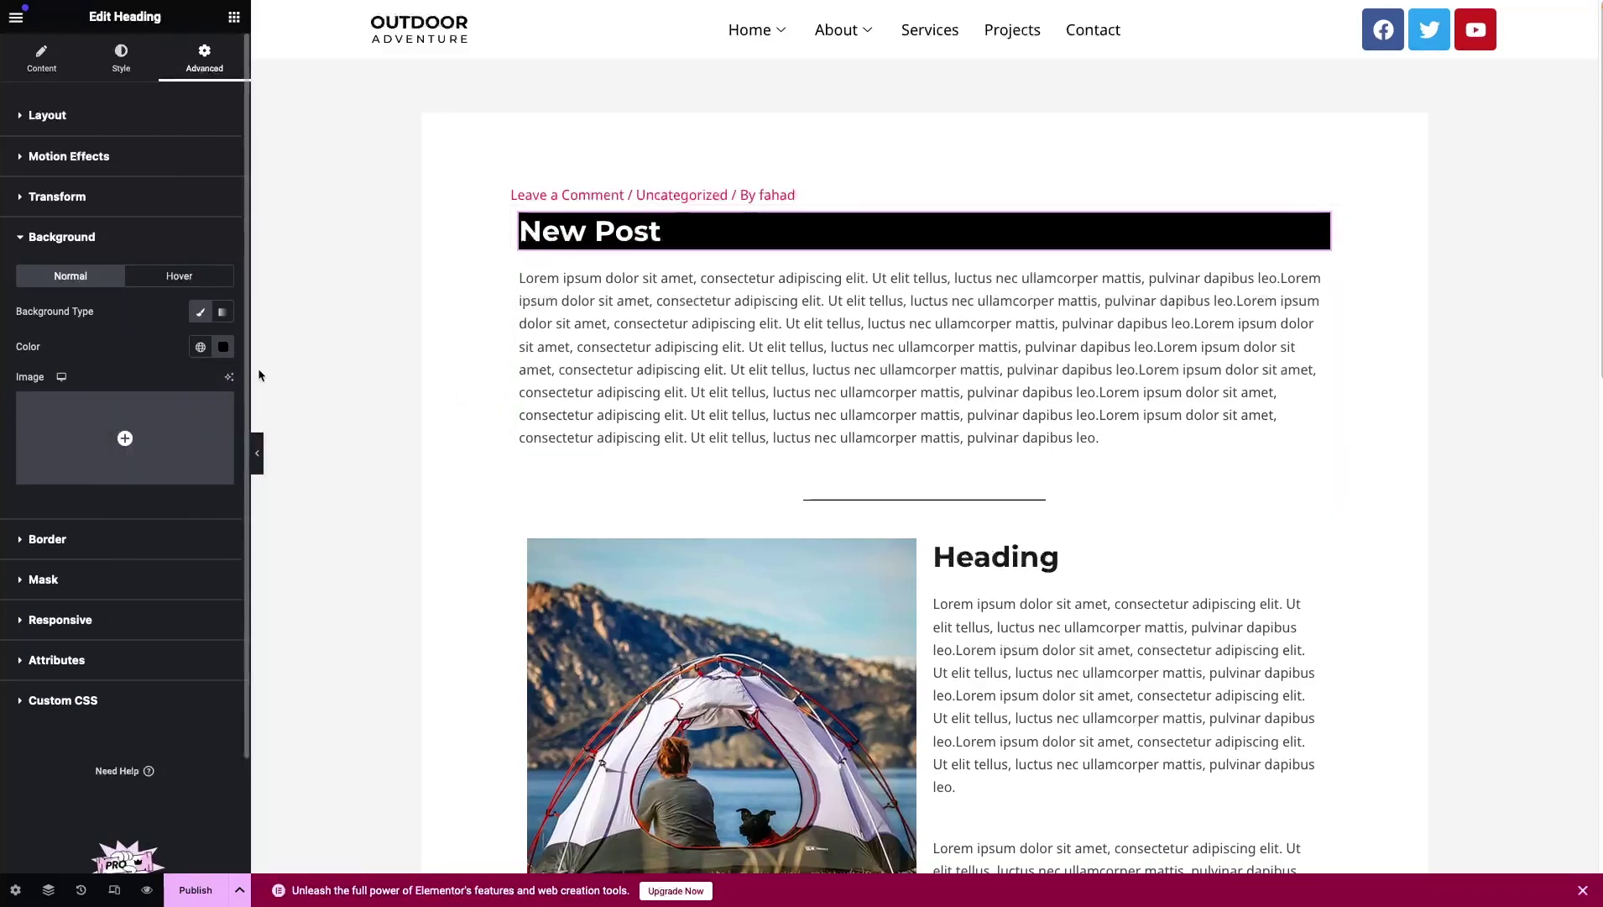
{"action": "scroll", "coordinate": [497, 403], "scroll_direction": "down", "scroll_amount": 2}
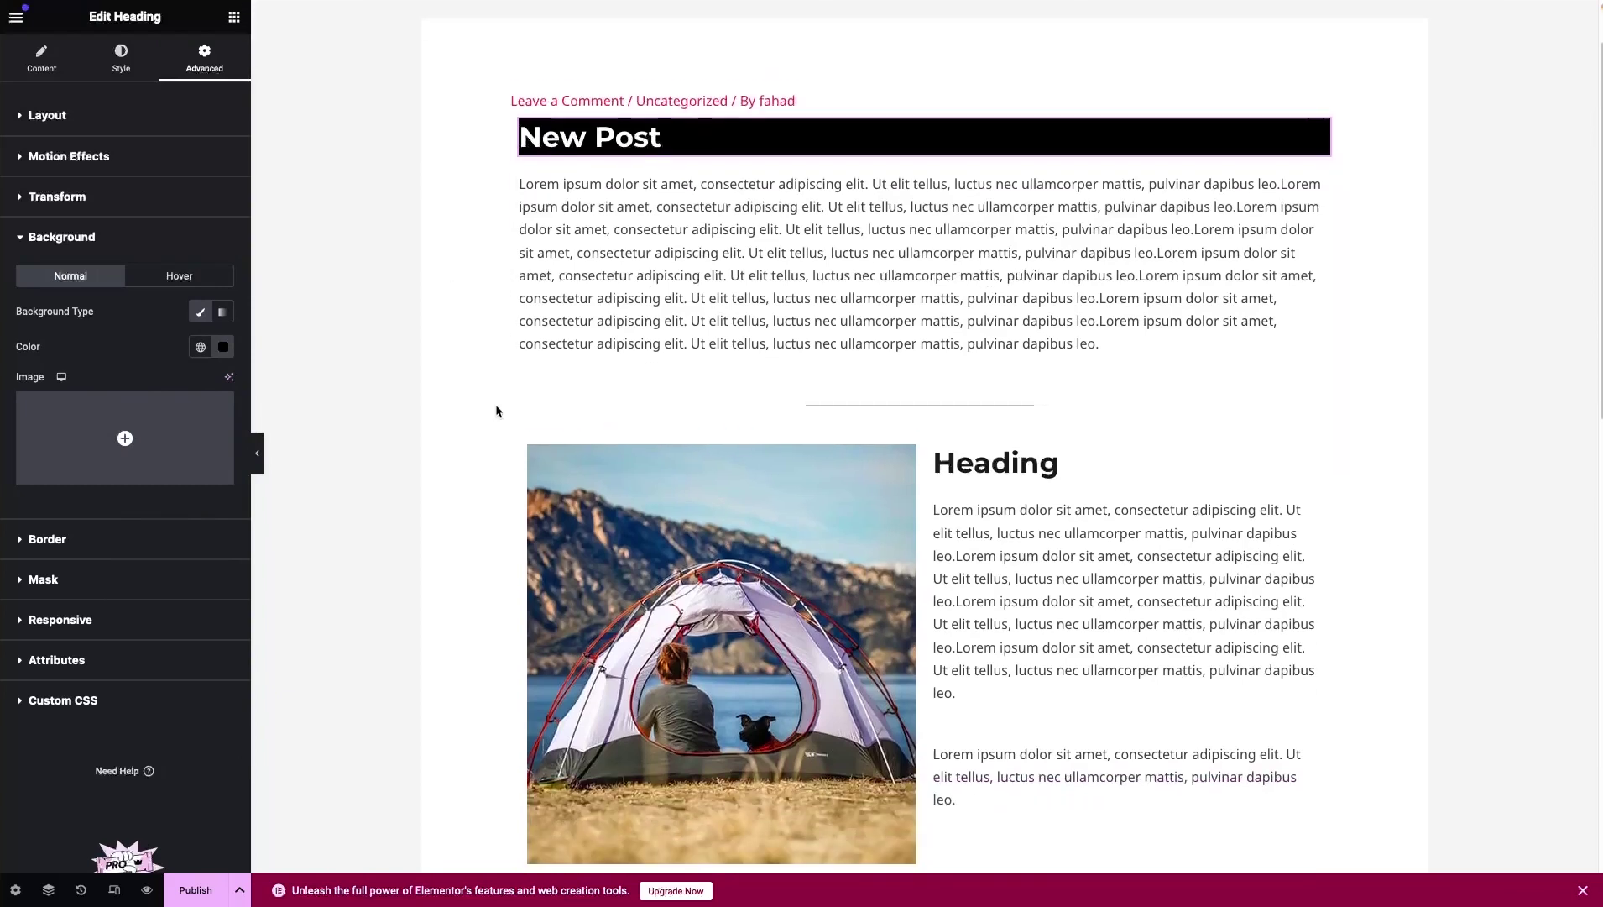
Replace the tent image with the hammock photo camp-4.jpg from the Media Library.
{"action": "left_click", "coordinate": [690, 542]}
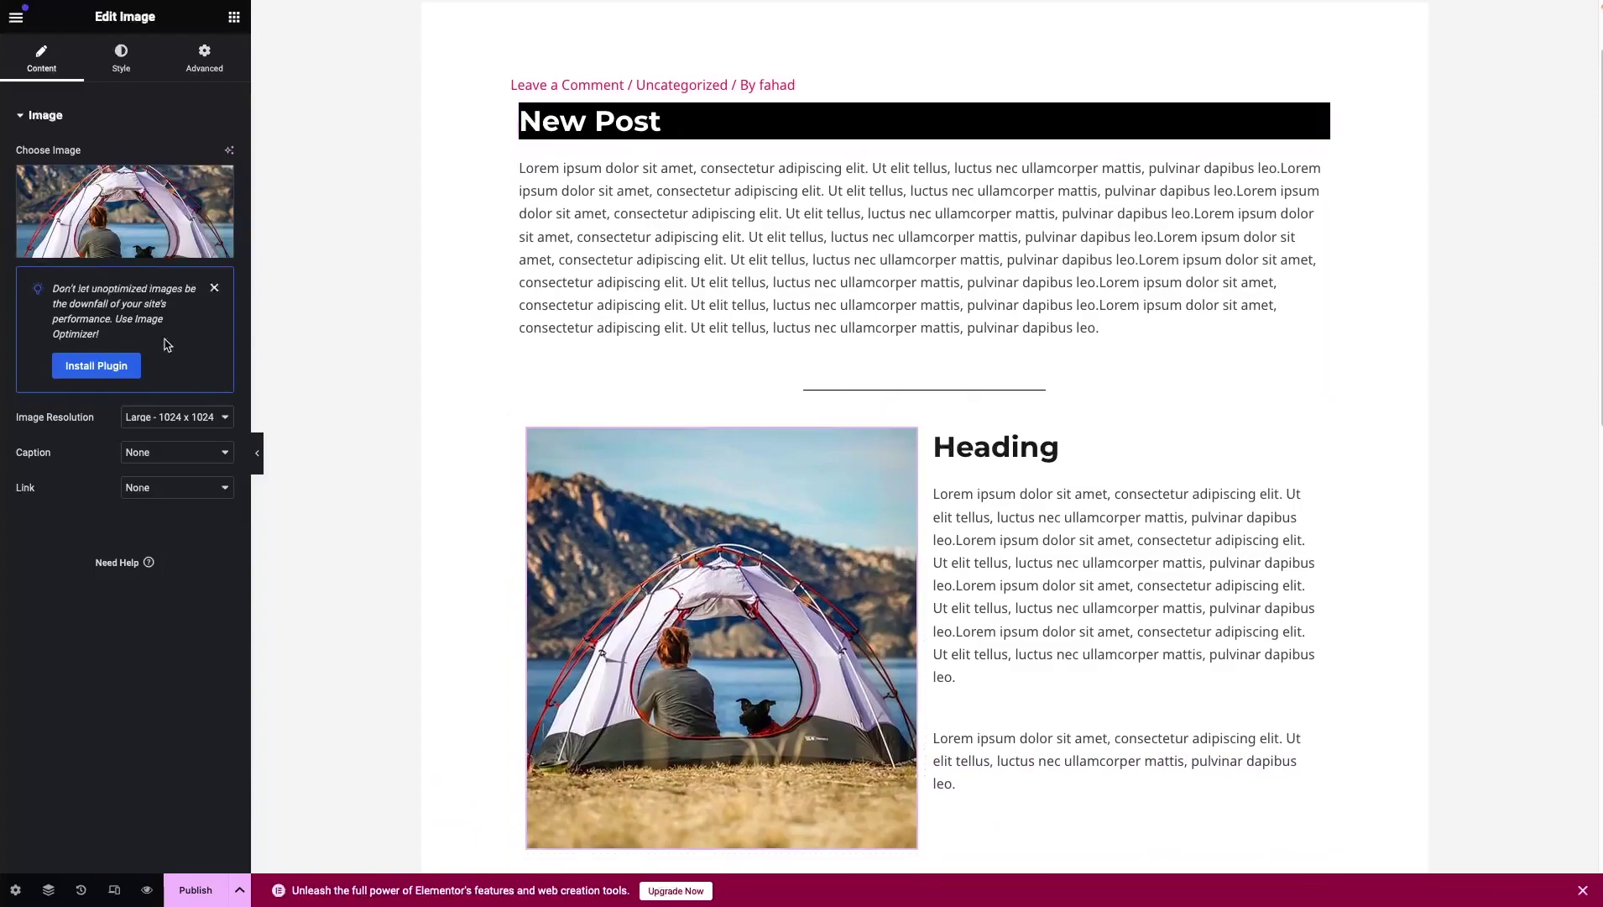
{"action": "left_click", "coordinate": [136, 188]}
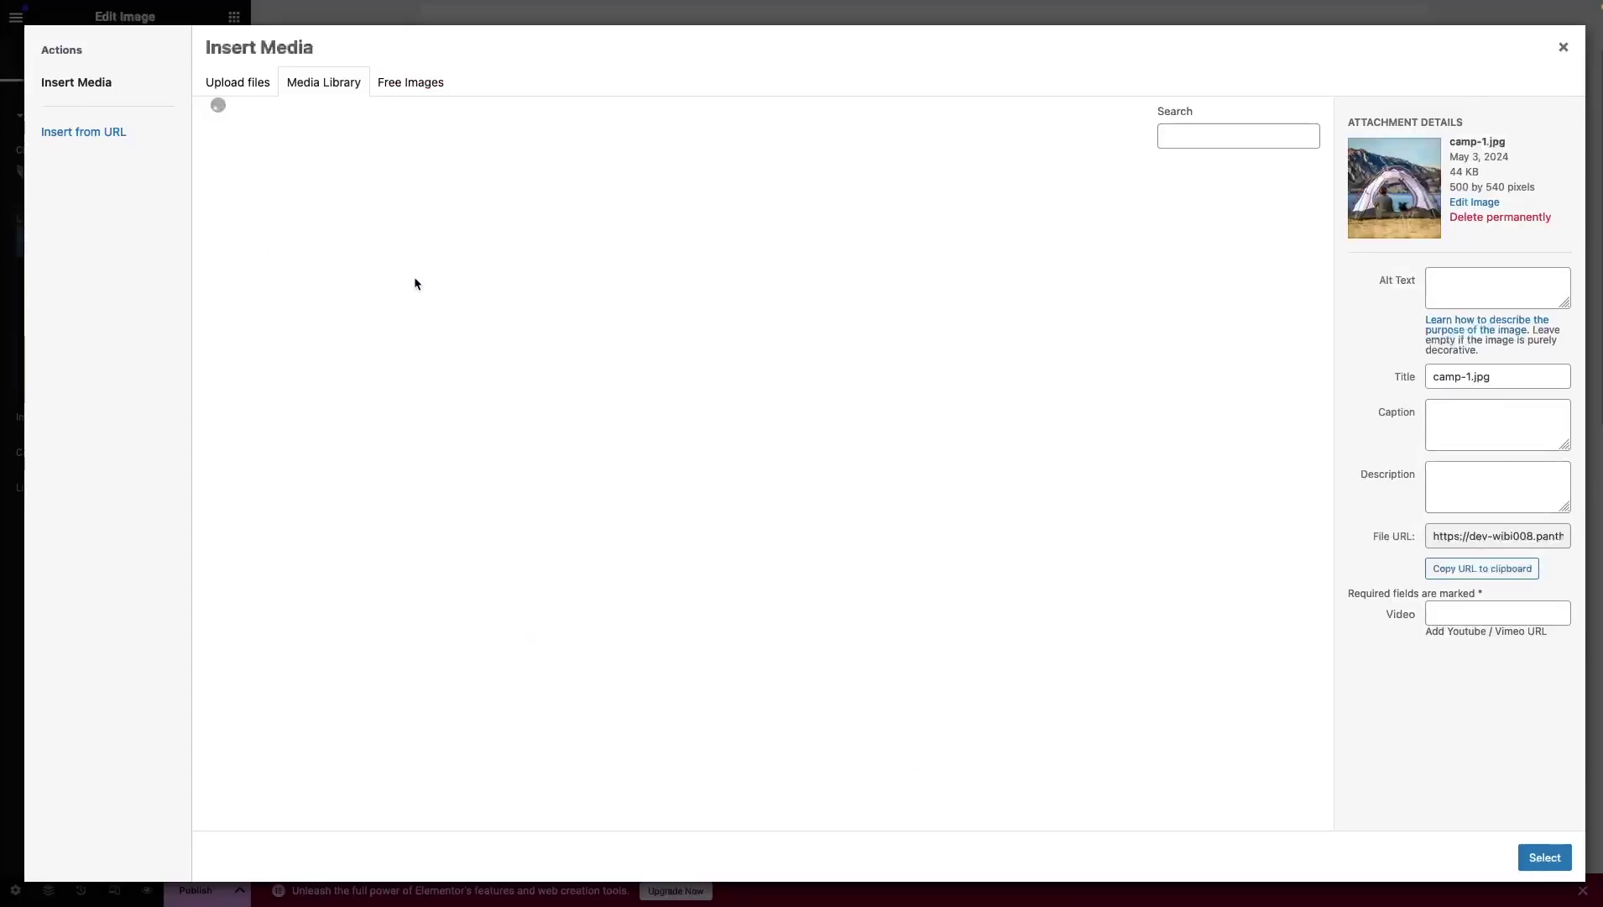
{"action": "scroll", "coordinate": [329, 396], "scroll_direction": "down", "scroll_amount": 1}
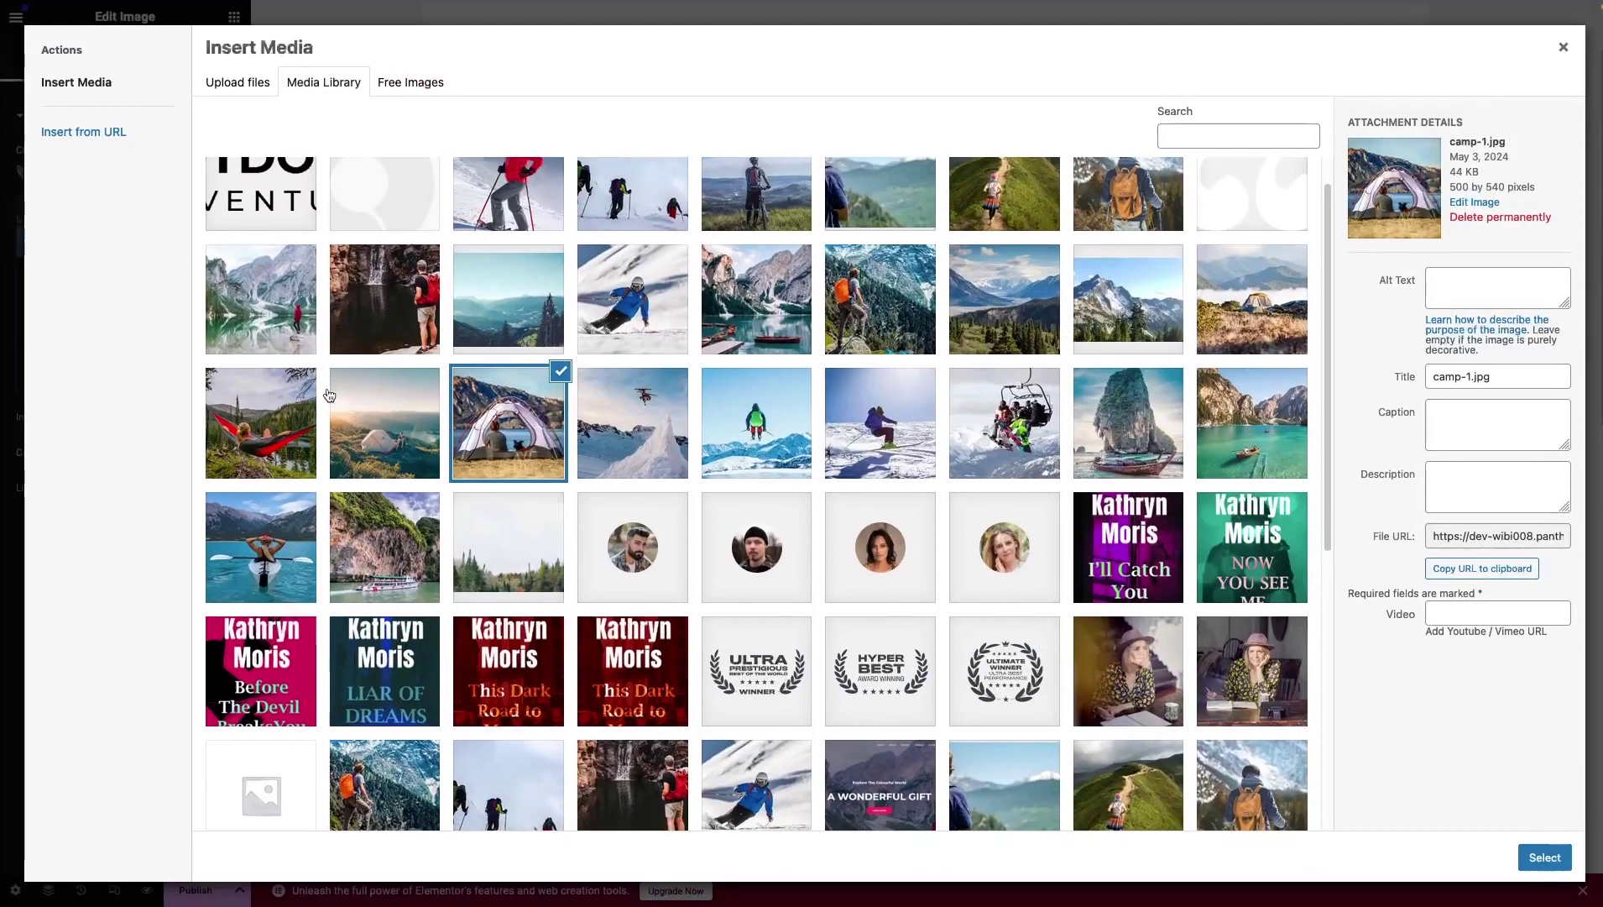
{"action": "left_click", "coordinate": [252, 431]}
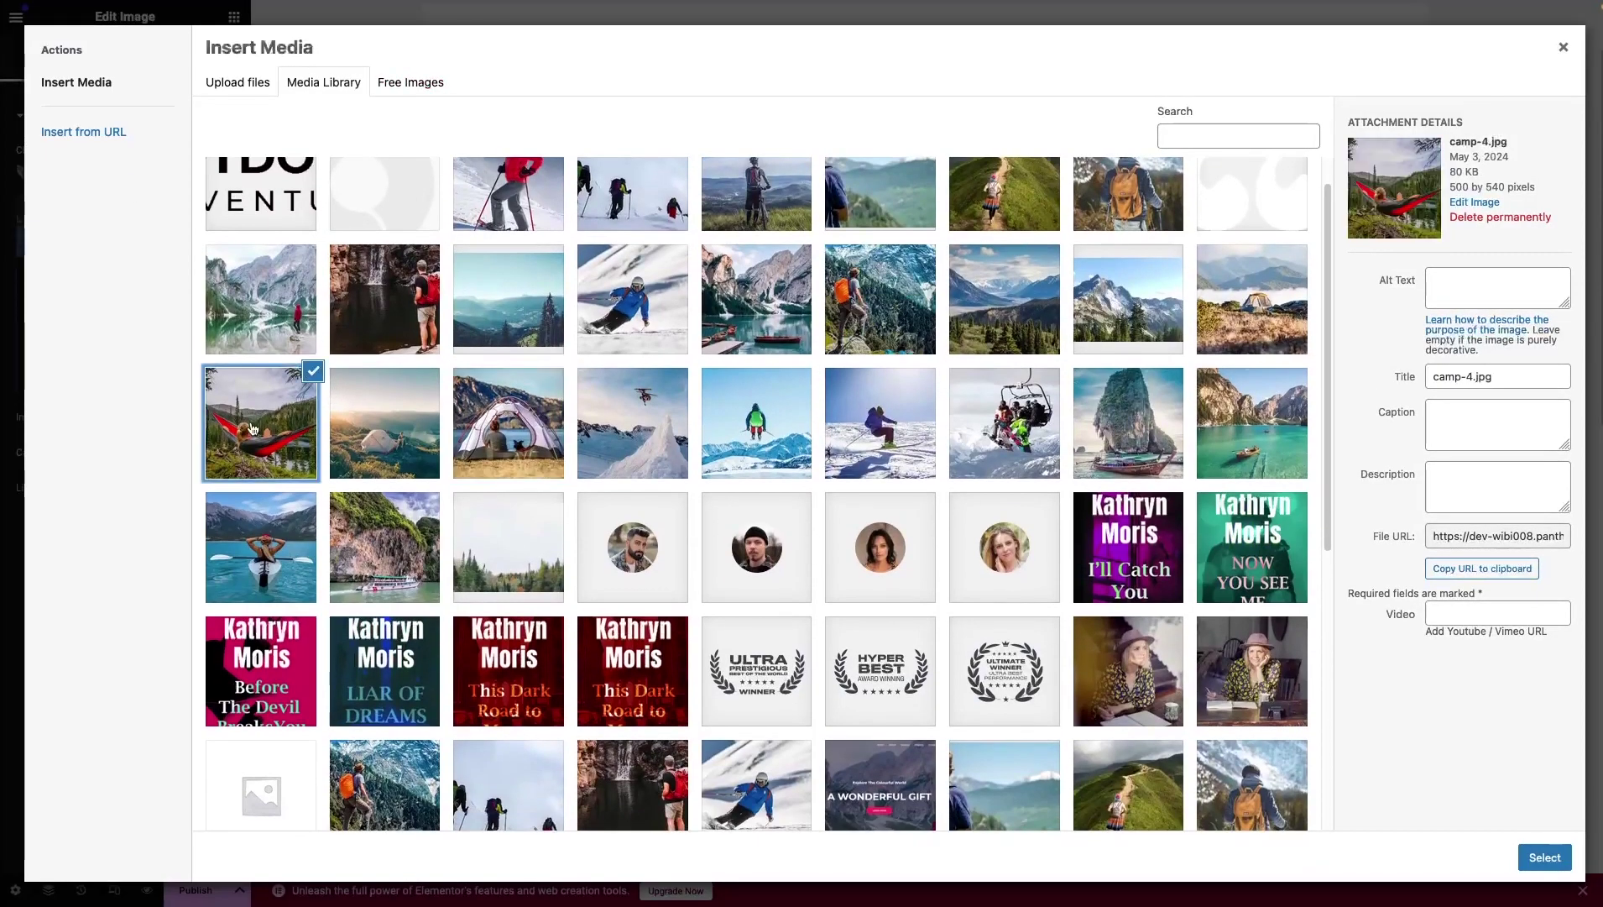
{"action": "left_click", "coordinate": [1543, 856]}
{"action": "scroll", "coordinate": [742, 576], "scroll_direction": "down", "scroll_amount": 2}
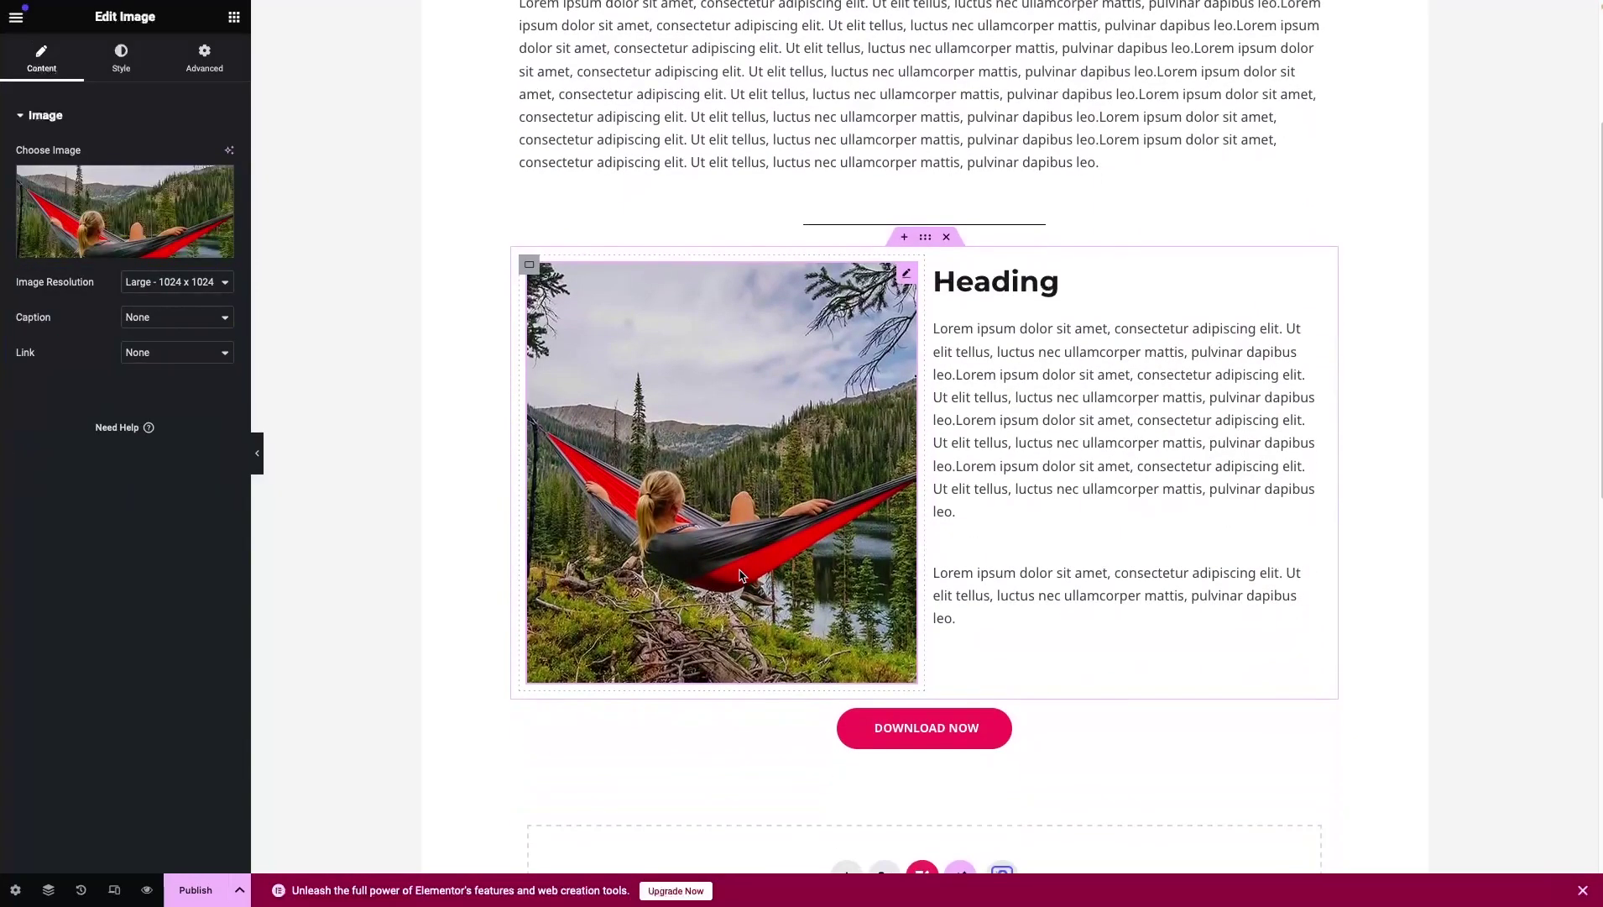
Select the Download Now button and scroll up to review the finished post.
{"action": "left_click", "coordinate": [905, 735]}
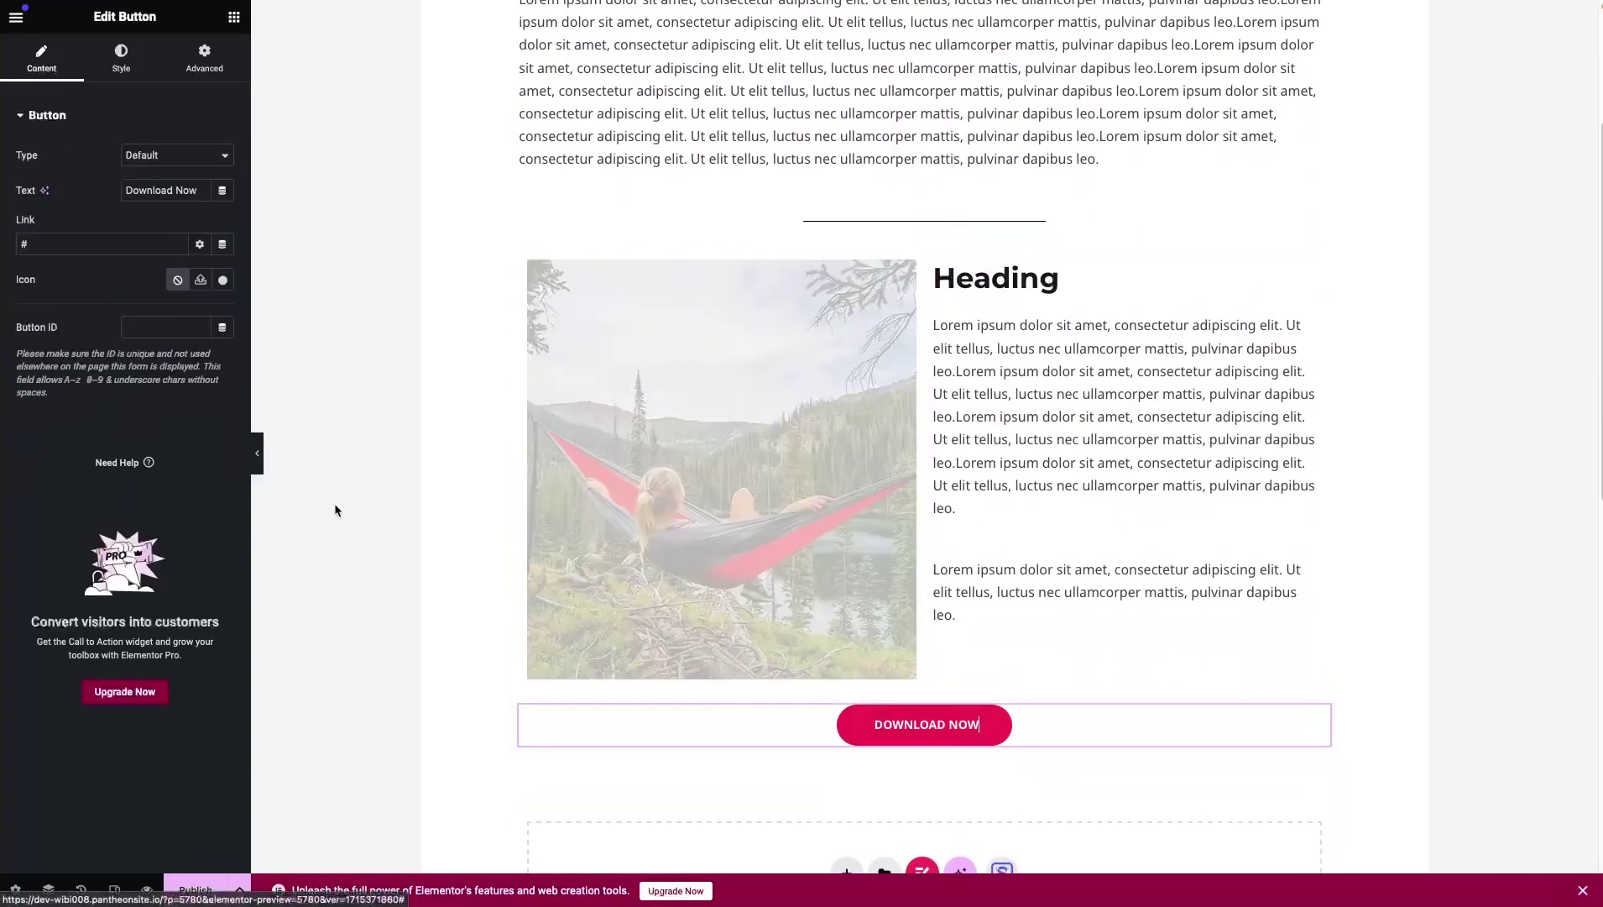
{"action": "scroll", "coordinate": [399, 394], "scroll_direction": "up", "scroll_amount": 1}
{"action": "scroll", "coordinate": [400, 394], "scroll_direction": "up", "scroll_amount": 3}
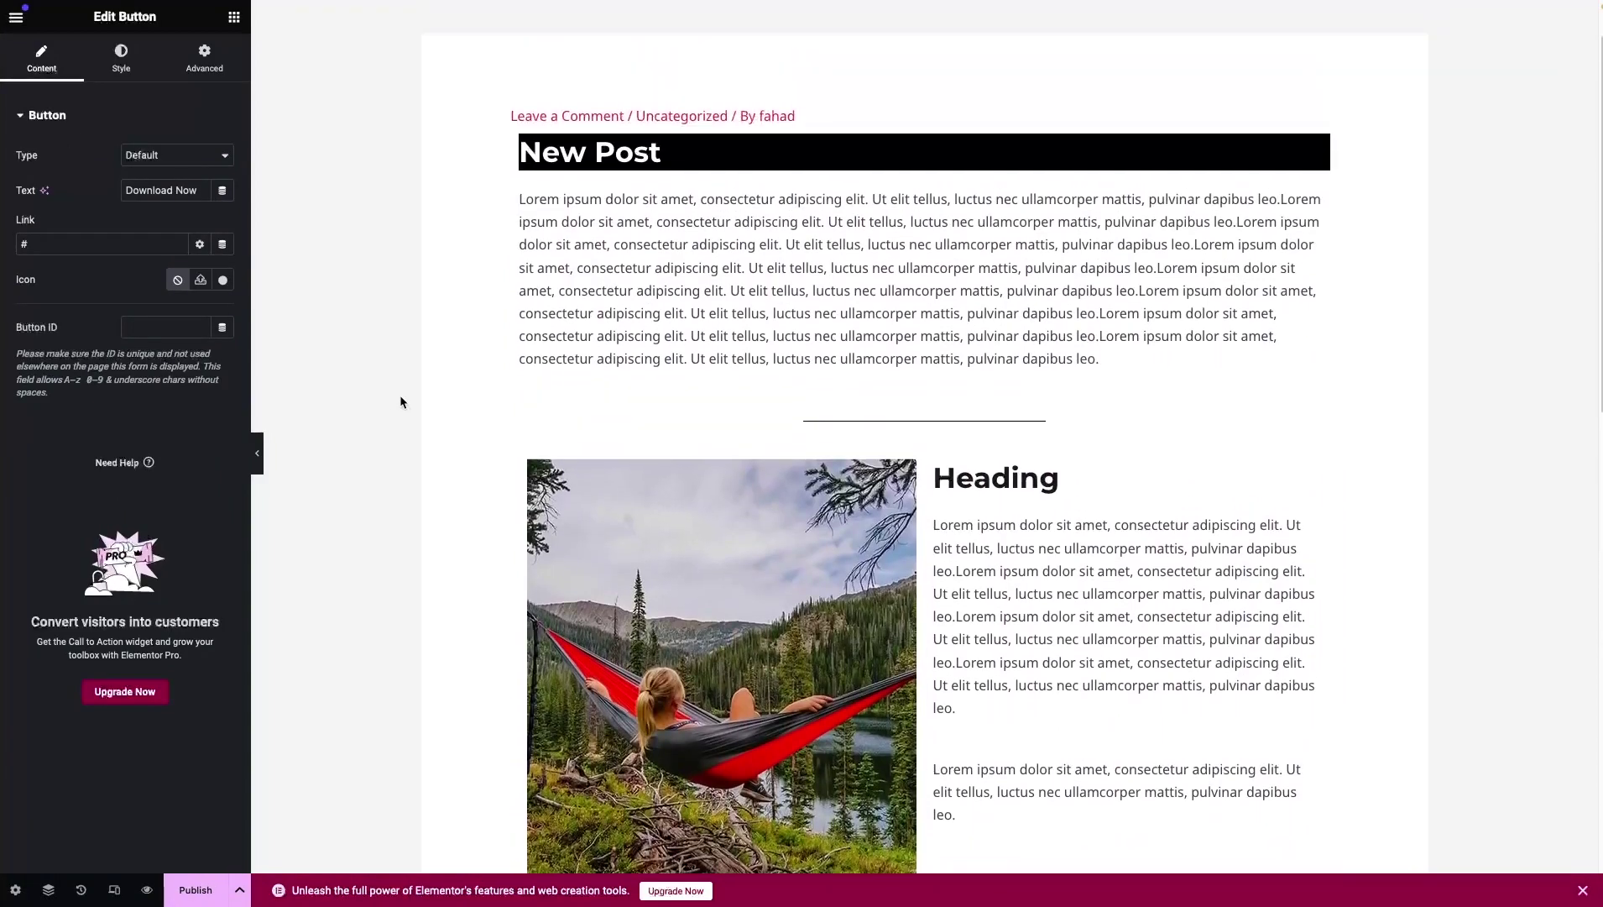